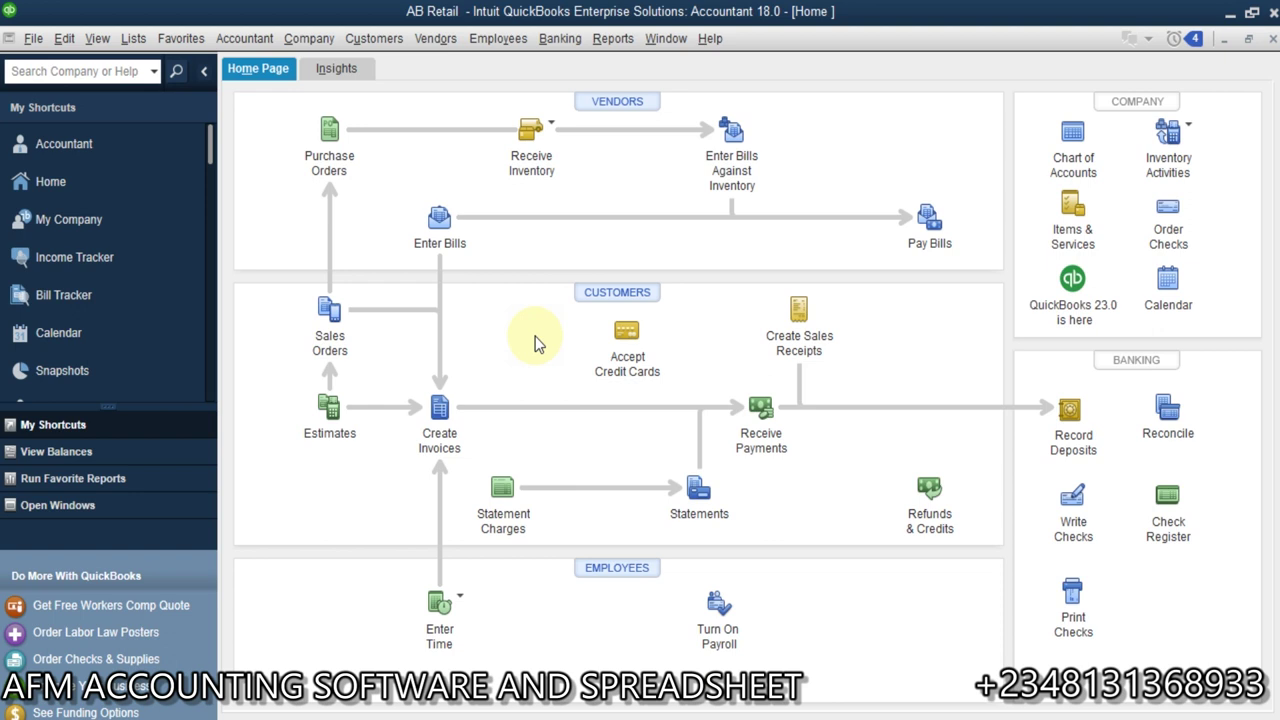
pyautogui.click(560, 39)
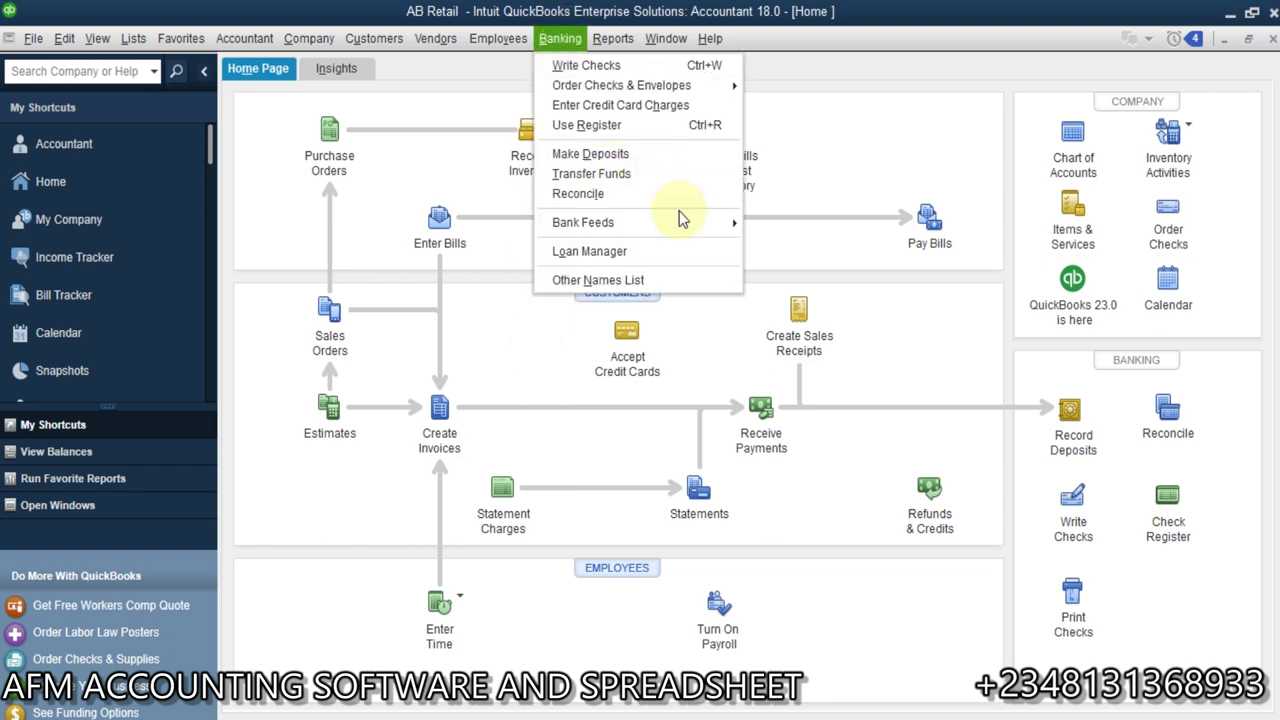
pyautogui.moveTo(697, 232)
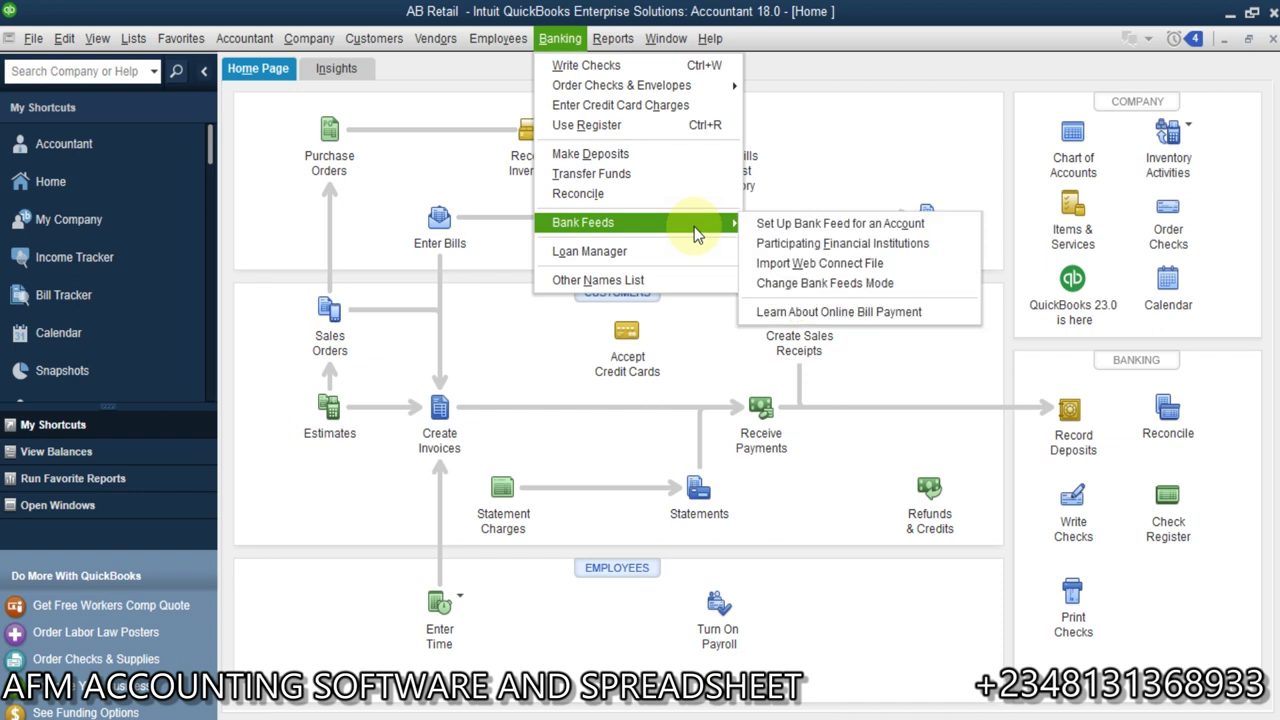
pyautogui.click(801, 113)
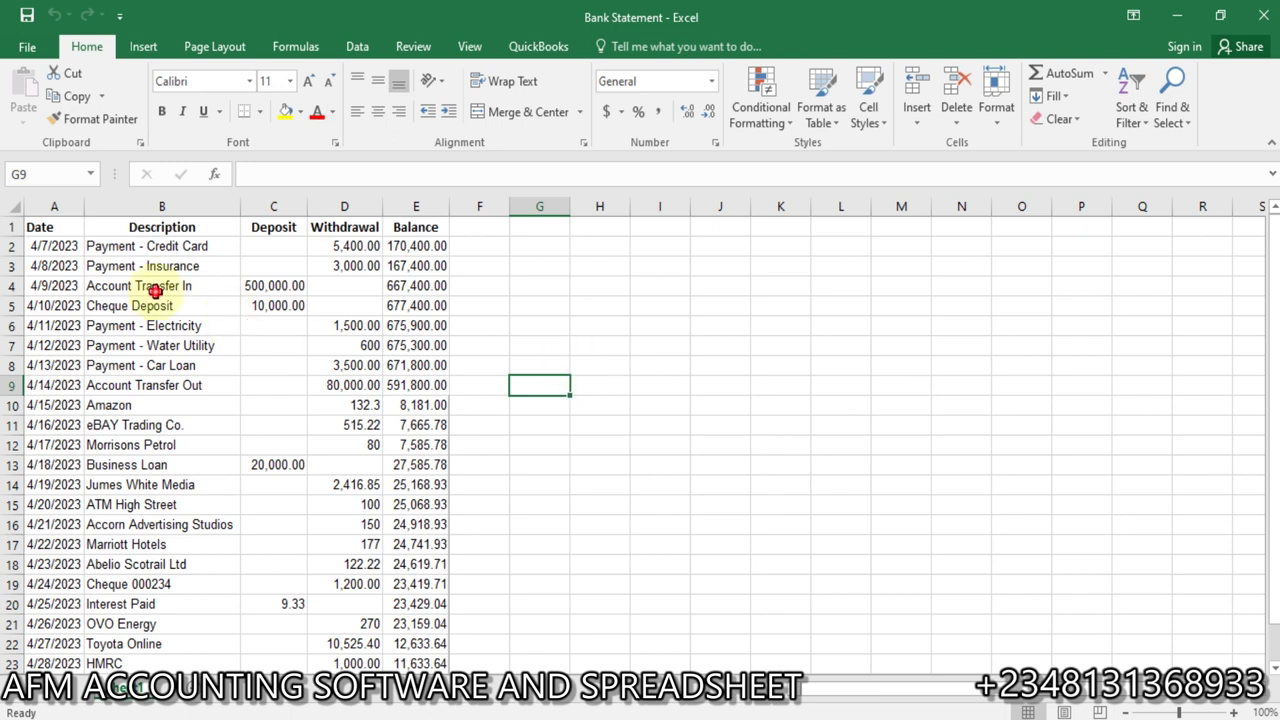
# - Look over the date, description and balance entries in the Excel bank statement and widen the Withdrawal column slightly
pyautogui.click(155, 287)
pyautogui.click(60, 345)
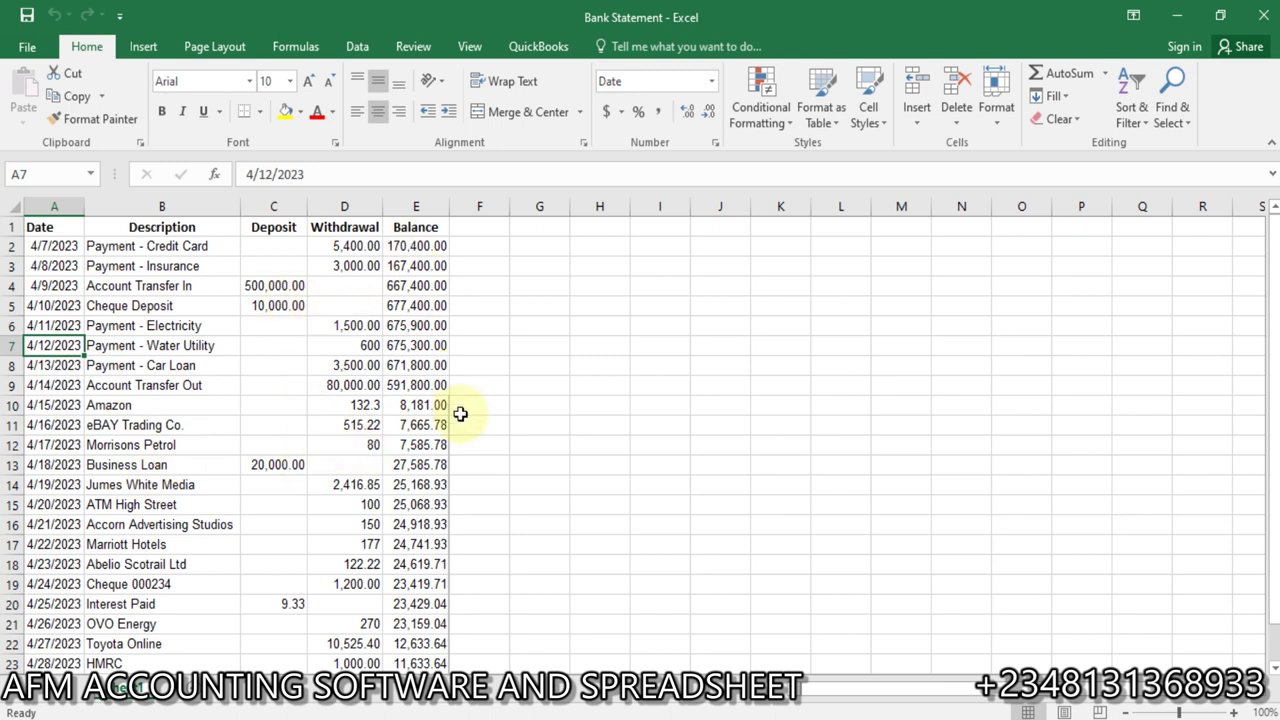
pyautogui.click(182, 400)
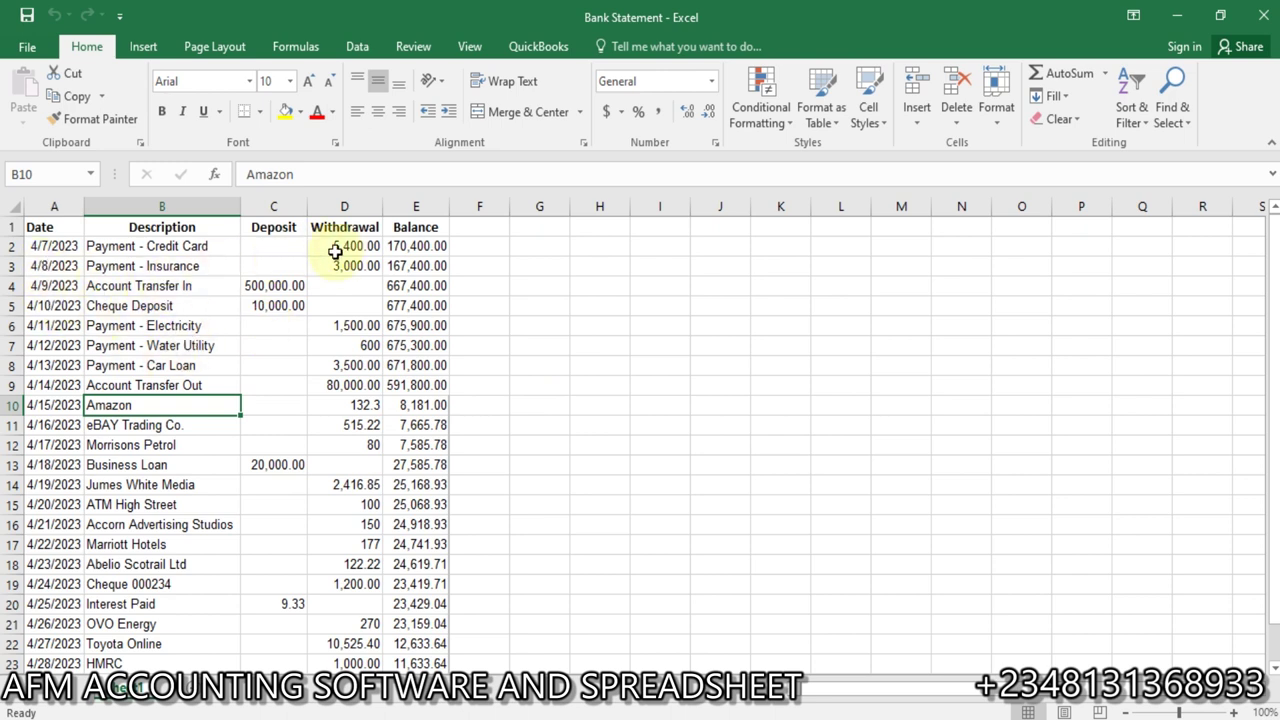
pyautogui.click(418, 268)
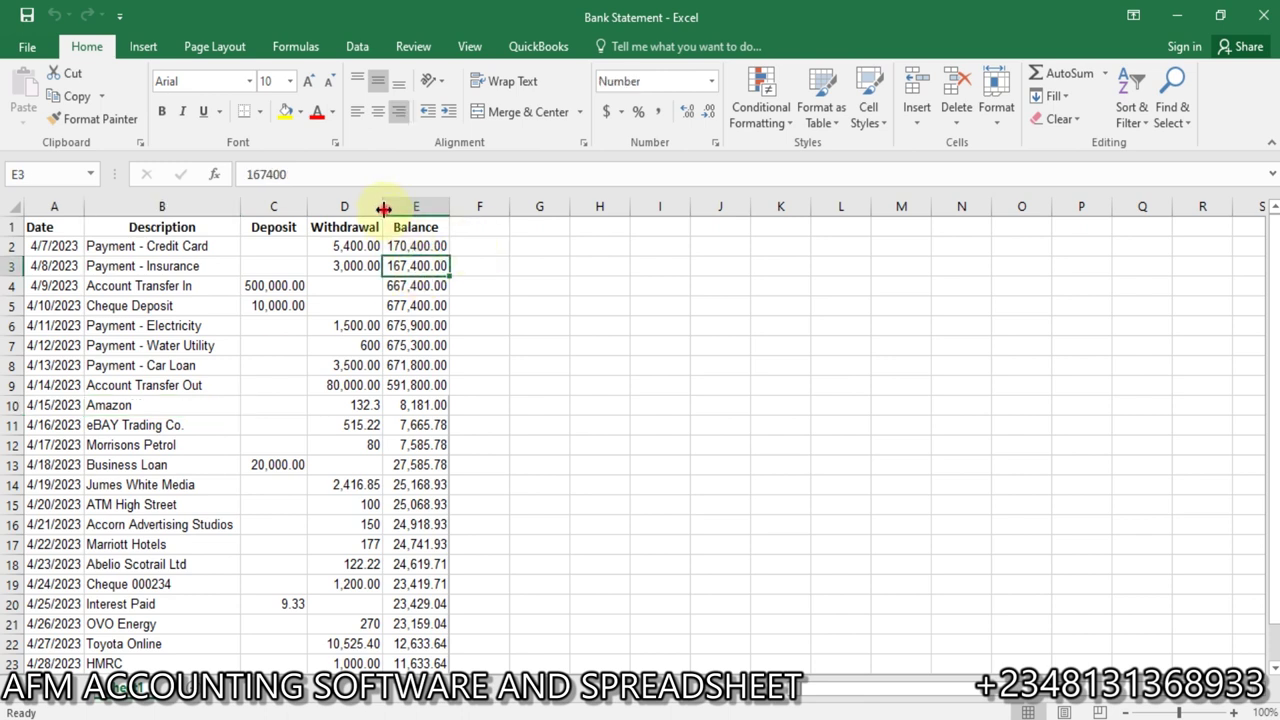
pyautogui.moveTo(383, 209); pyautogui.dragTo(398, 212)
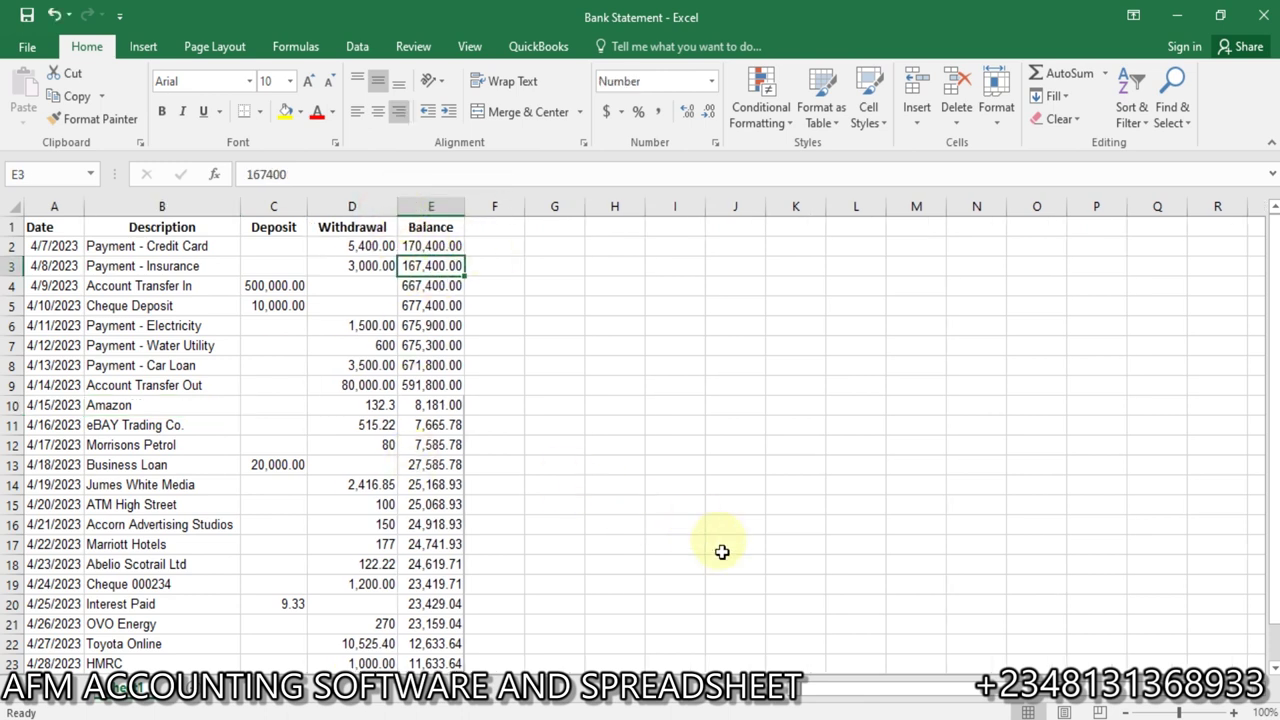
# - Examine which bank statement rows are deposits and which are withdrawals, including the transfer in, cheque deposit and business loan
pyautogui.click(651, 712)
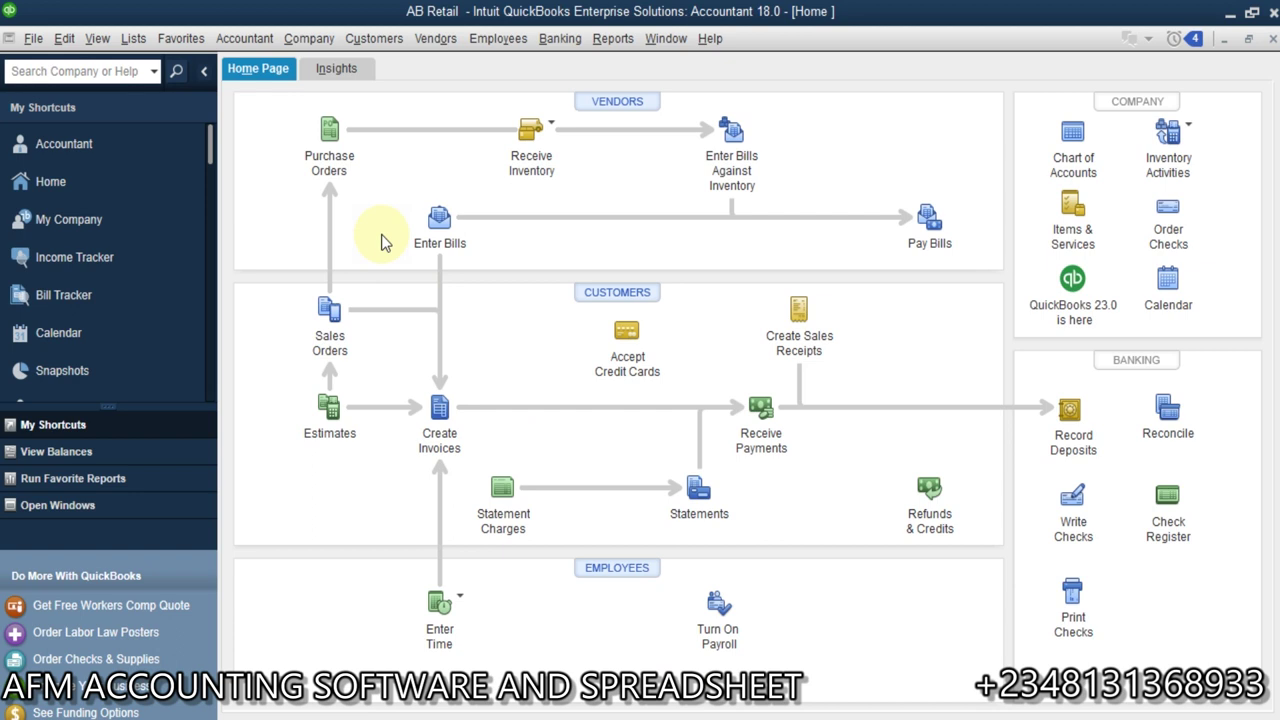
pyautogui.click(641, 716)
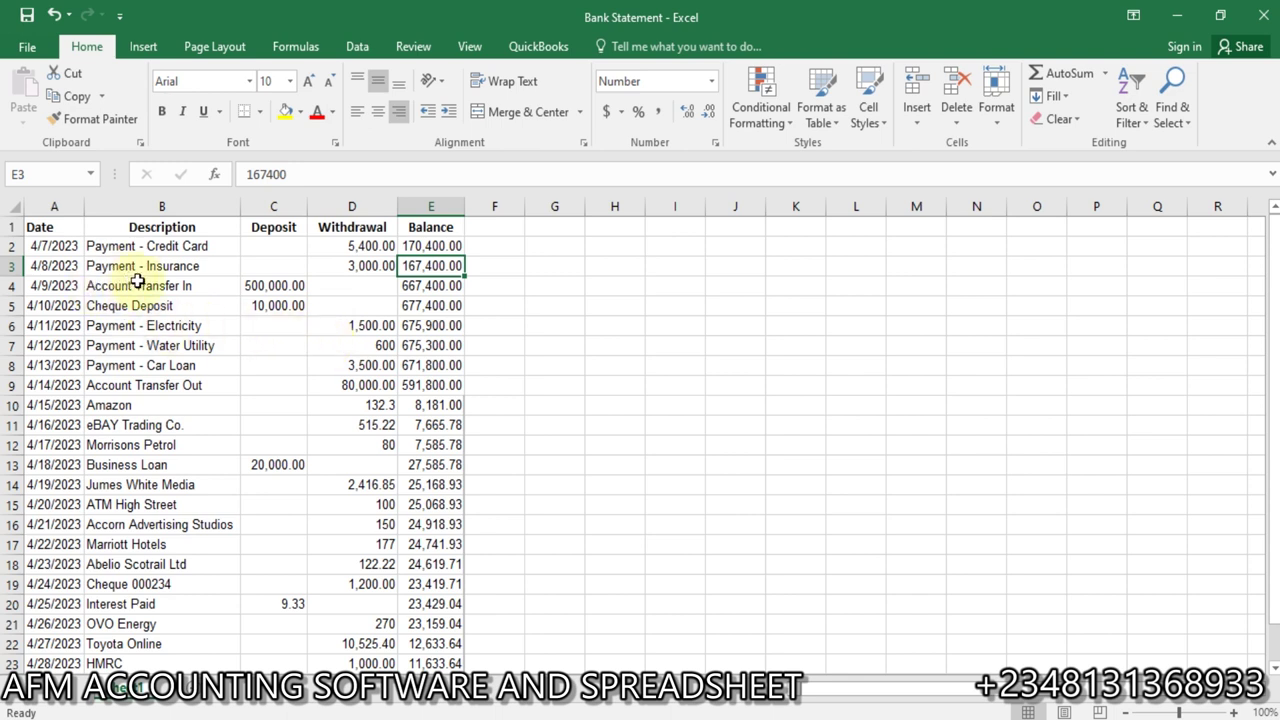
pyautogui.click(336, 285)
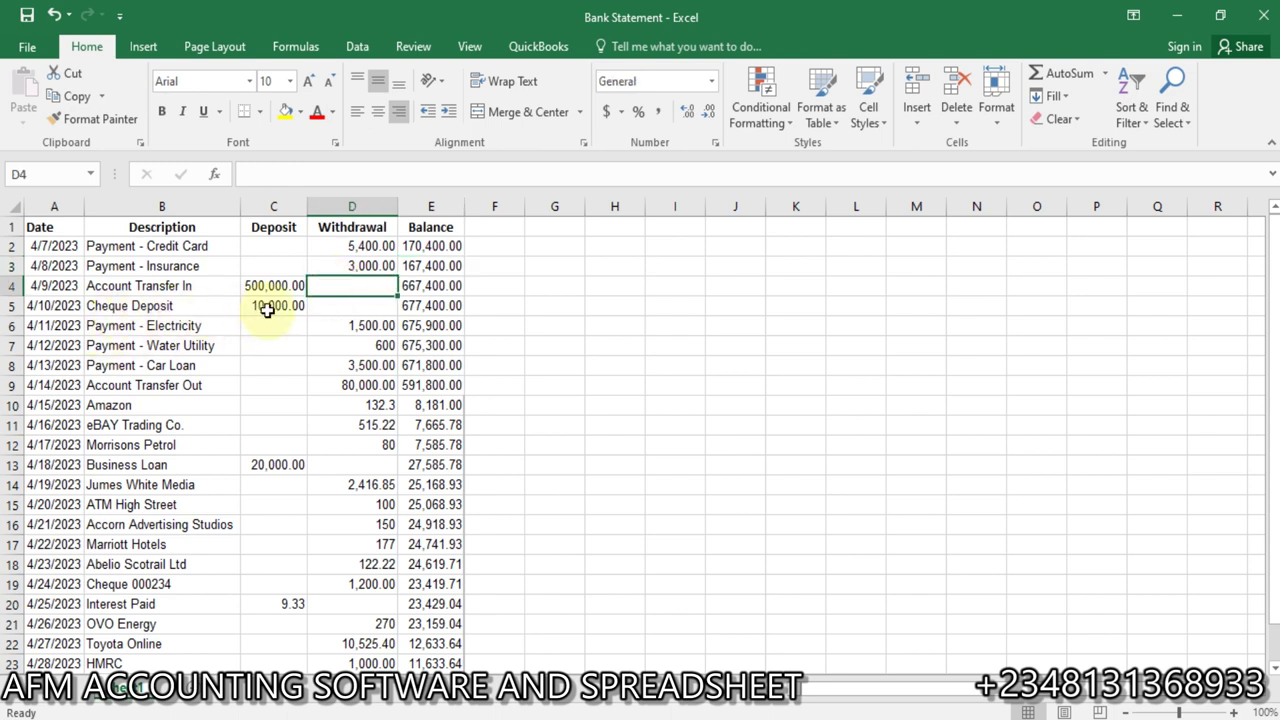
pyautogui.click(314, 312)
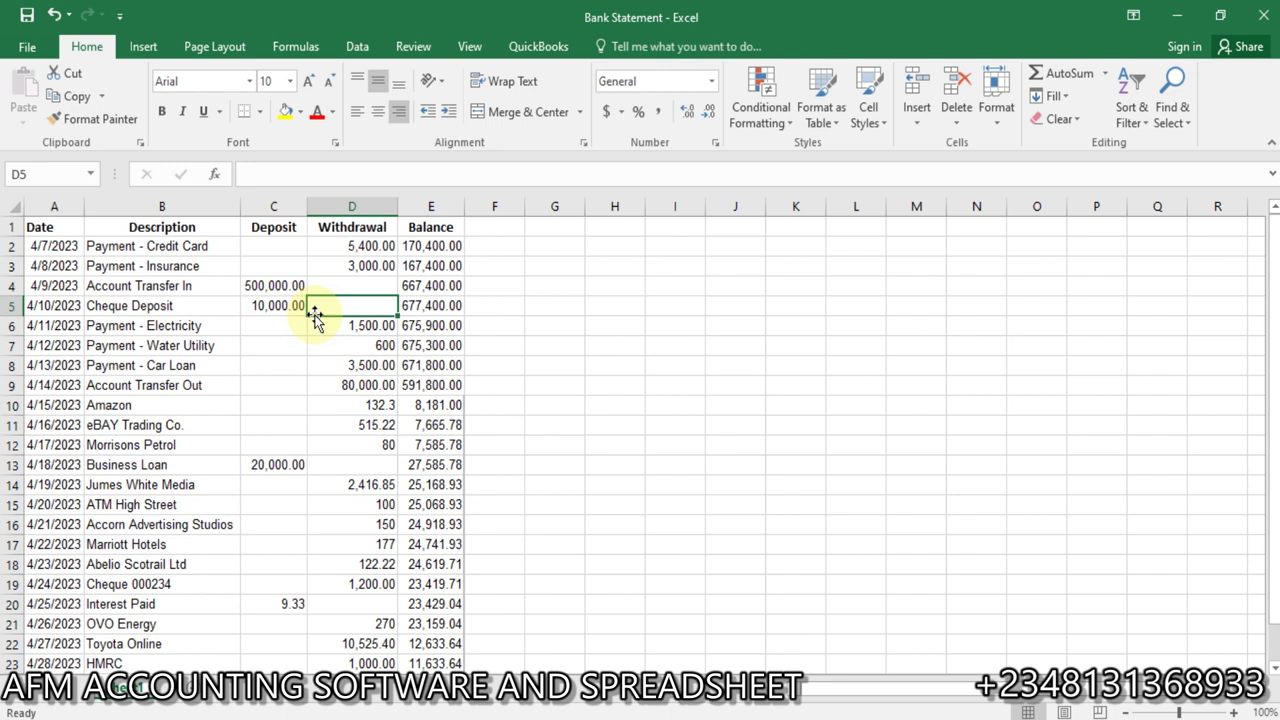
pyautogui.click(257, 464)
pyautogui.click(113, 466)
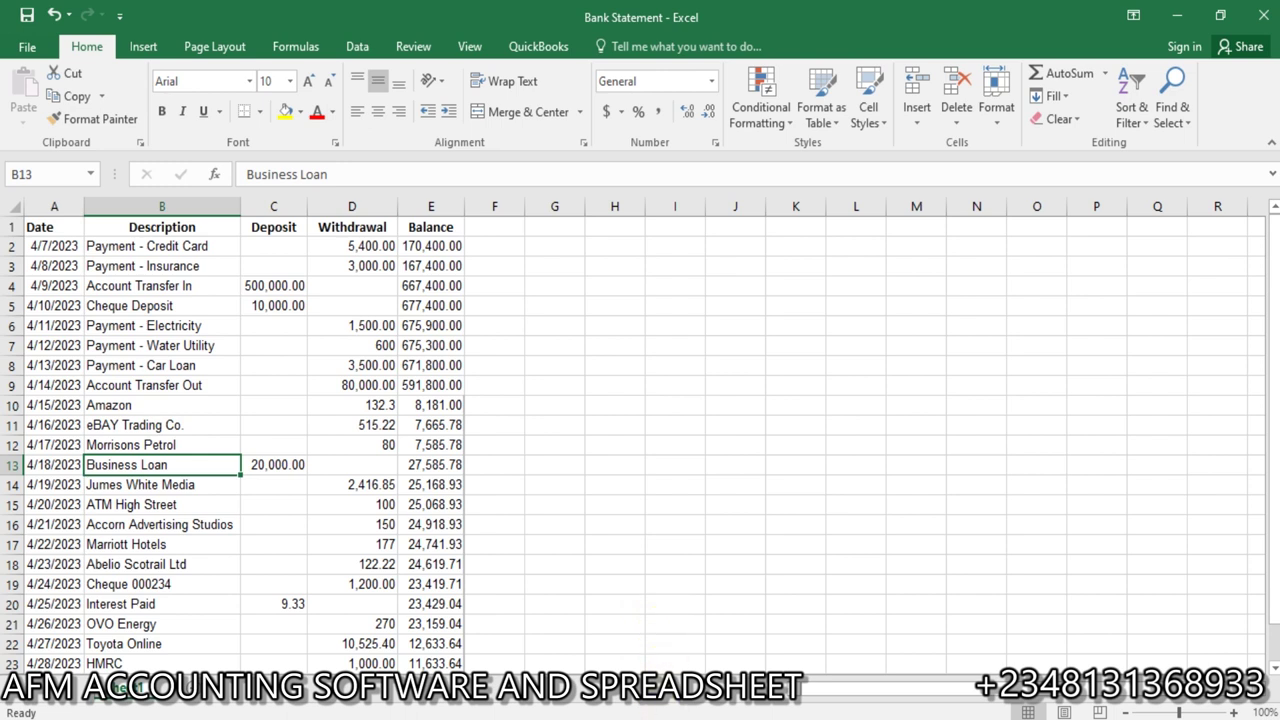
# - Switch to QuickBooks and start a new account of type Income from the chart of accounts
pyautogui.hotkey('alt', 'Tab')
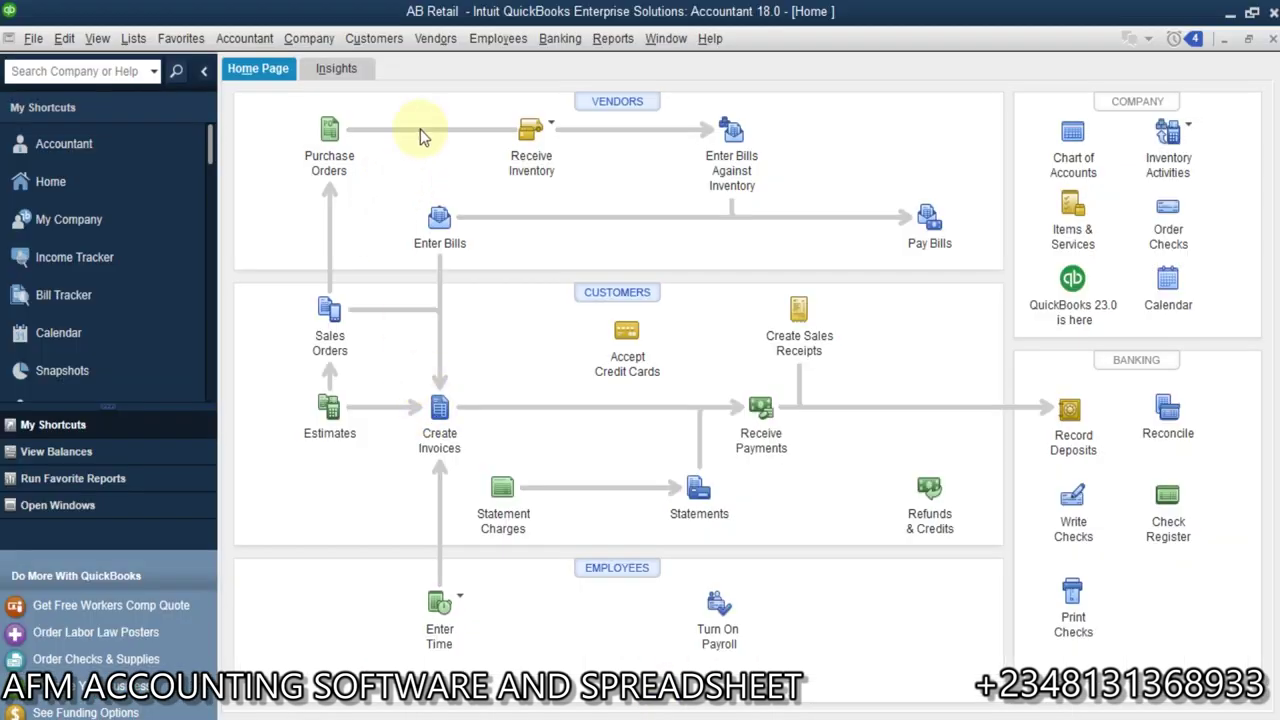
pyautogui.click(133, 38)
pyautogui.click(160, 65)
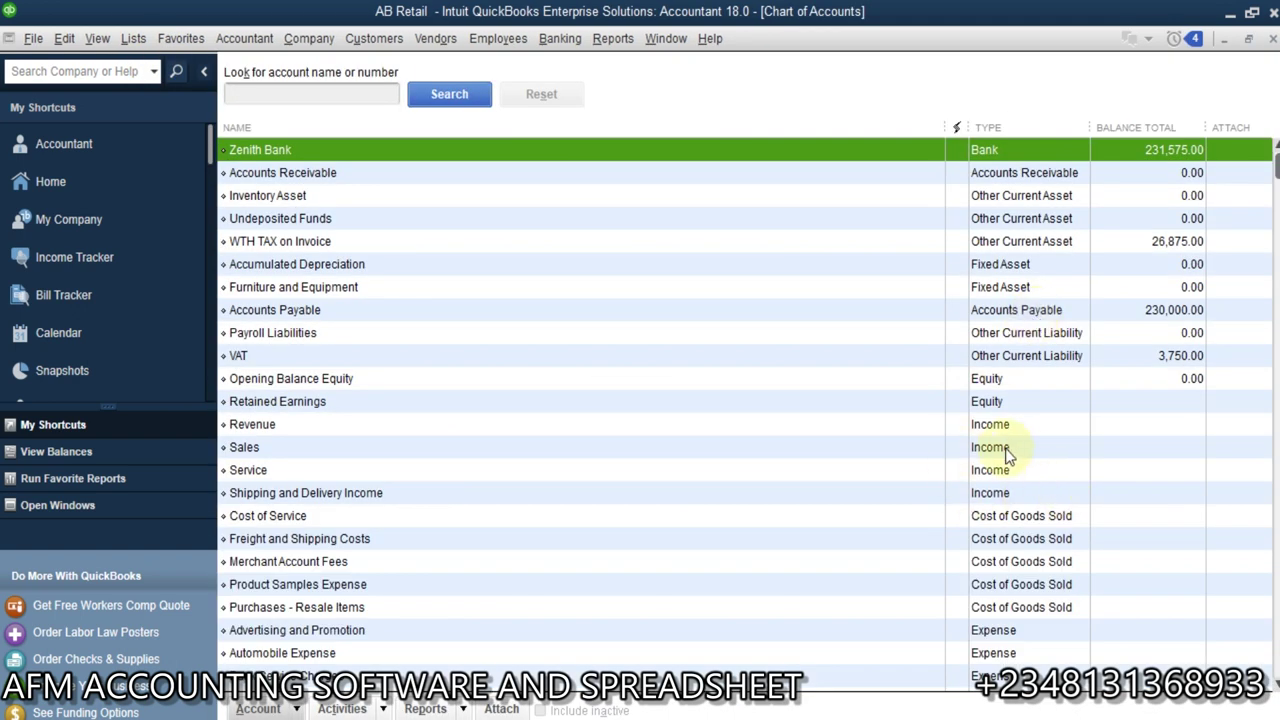
pyautogui.rightClick(668, 428)
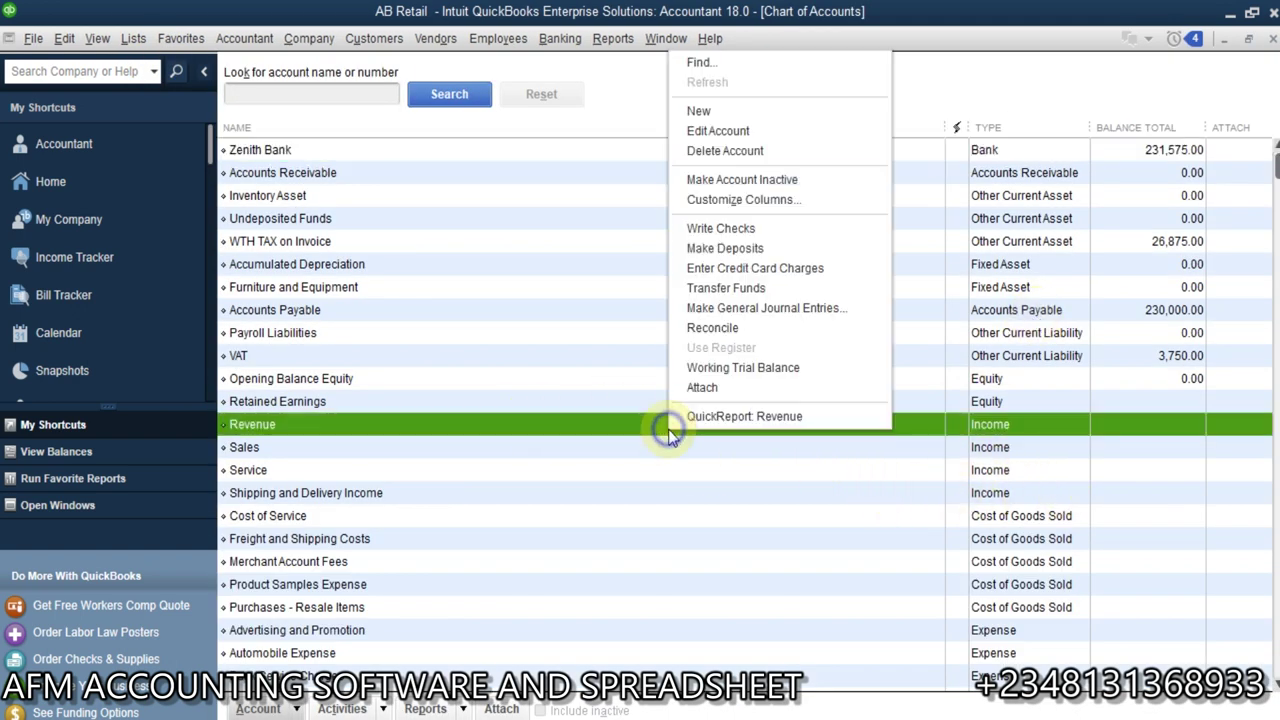
pyautogui.click(729, 112)
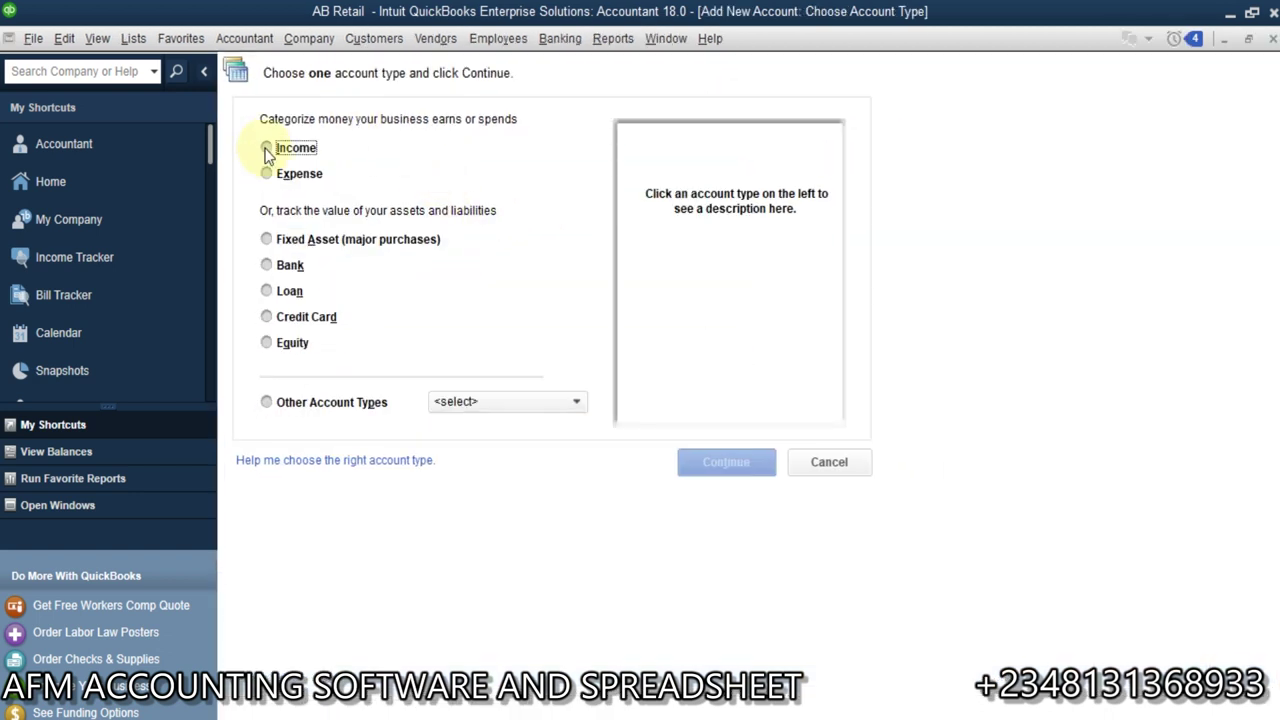
pyautogui.click(267, 148)
pyautogui.click(739, 469)
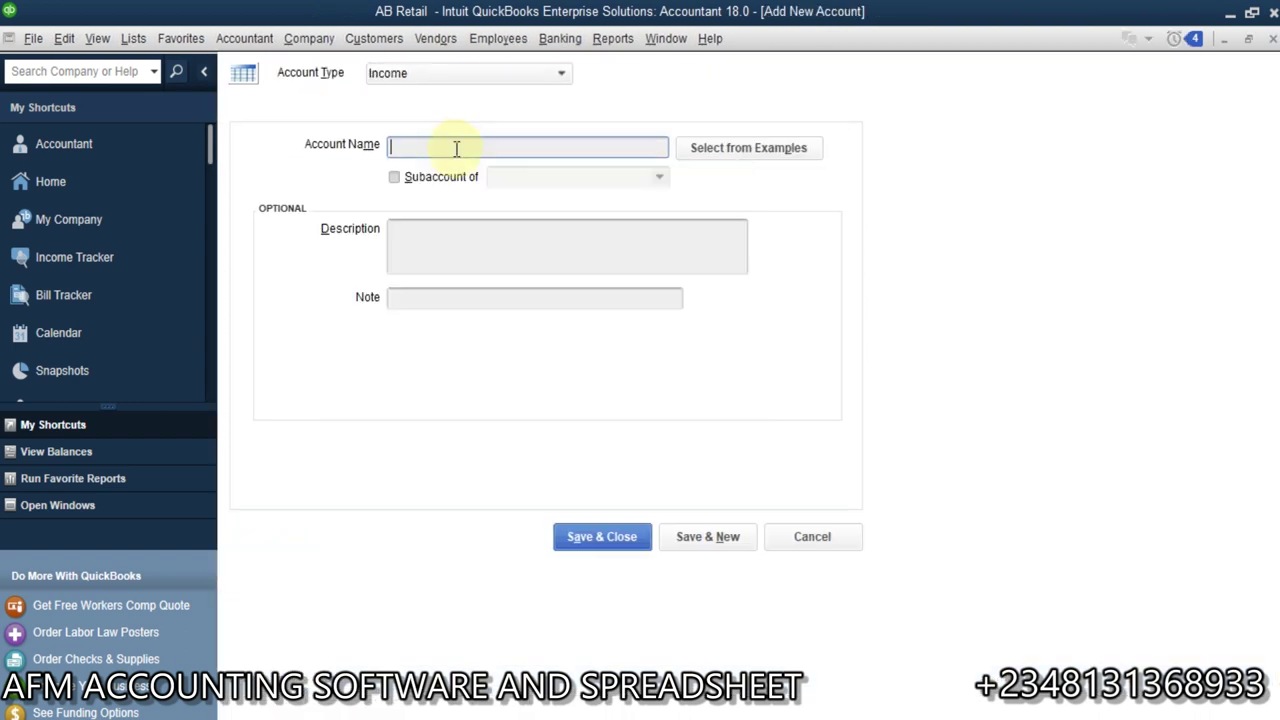
# - Name the new income account Income Import and save it, continuing with another new account
pyautogui.write('Imcome')
pyautogui.press('BackSpace')
pyautogui.press('BackSpace')
pyautogui.press('BackSpace')
pyautogui.press('BackSpace')
pyautogui.press('BackSpace')
pyautogui.press('BackSpace')
pyautogui.press('BackSpace')
pyautogui.write('Inpo')
pyautogui.click(707, 545)
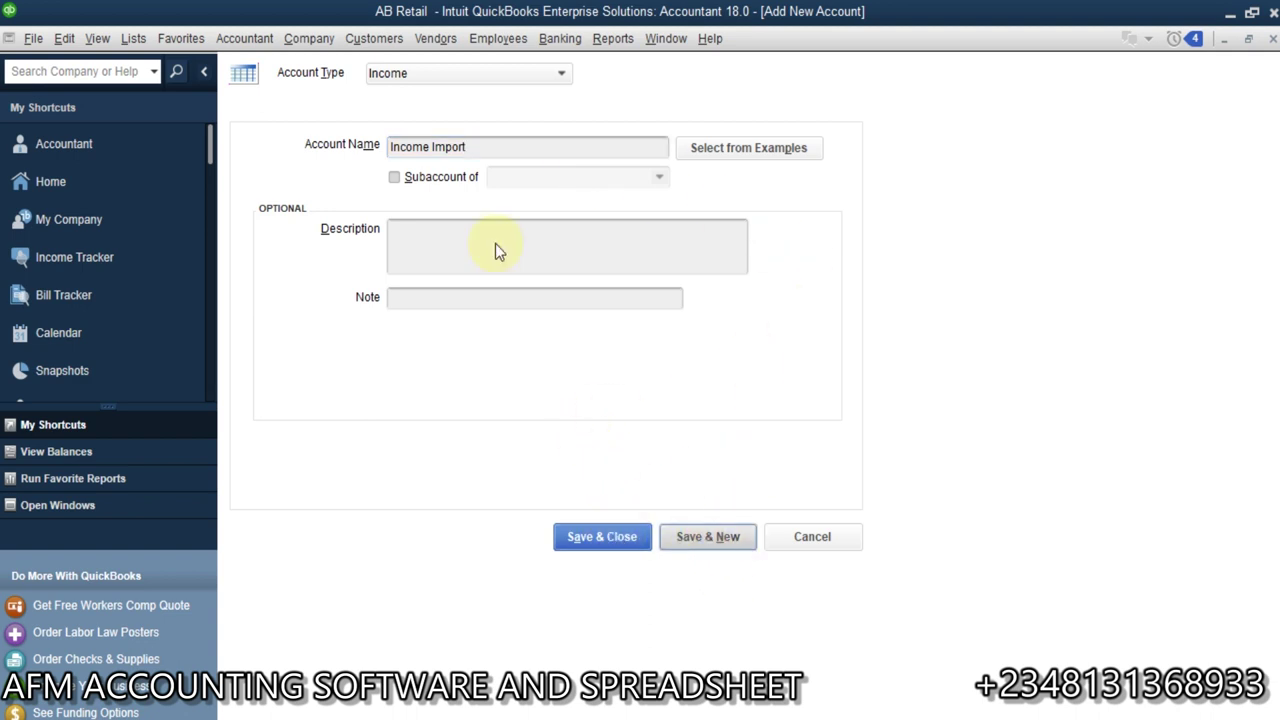
# - Create an account of type Expense named Expense Import and save it to the chart of accounts
pyautogui.click(452, 74)
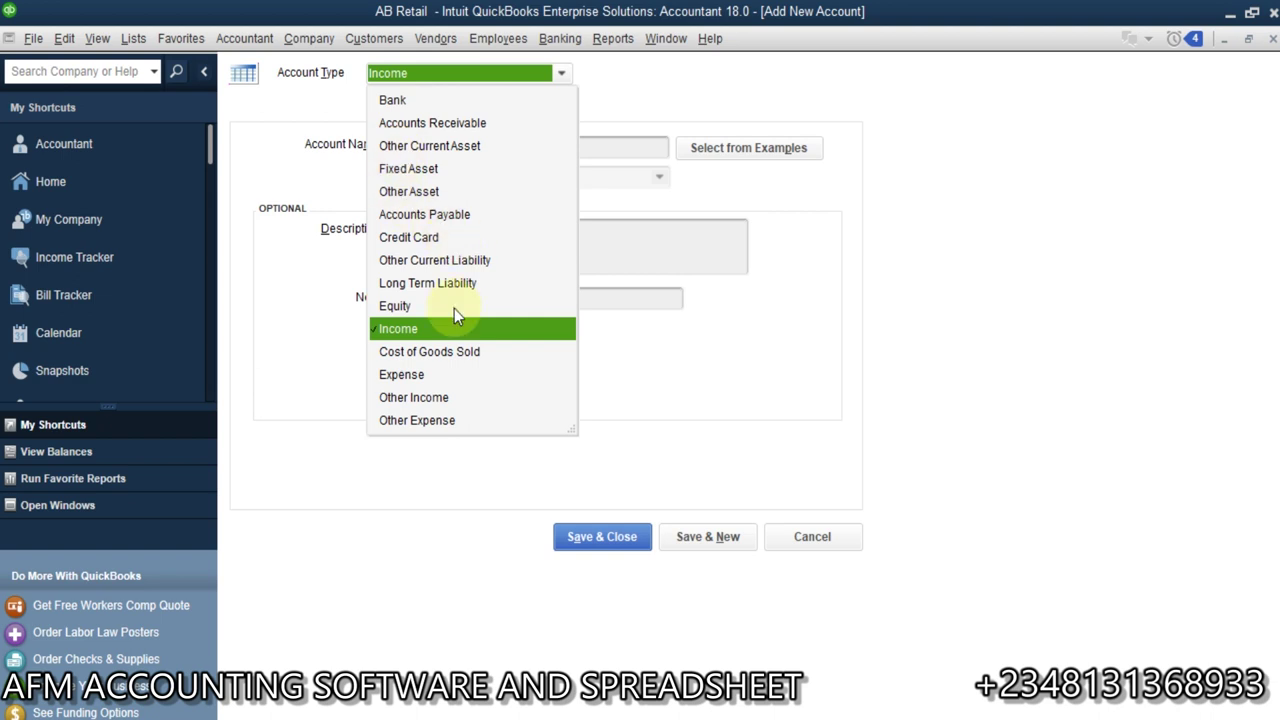
pyautogui.click(428, 380)
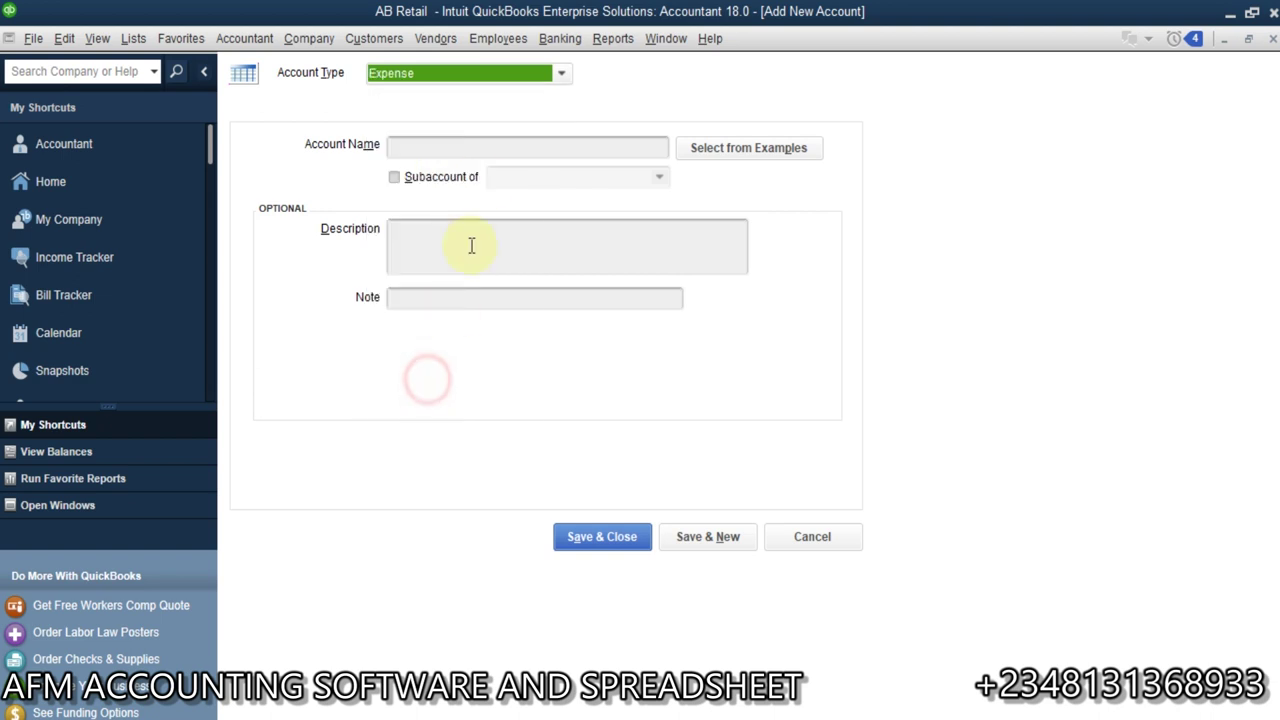
pyautogui.click(481, 151)
pyautogui.write('Expense Import')
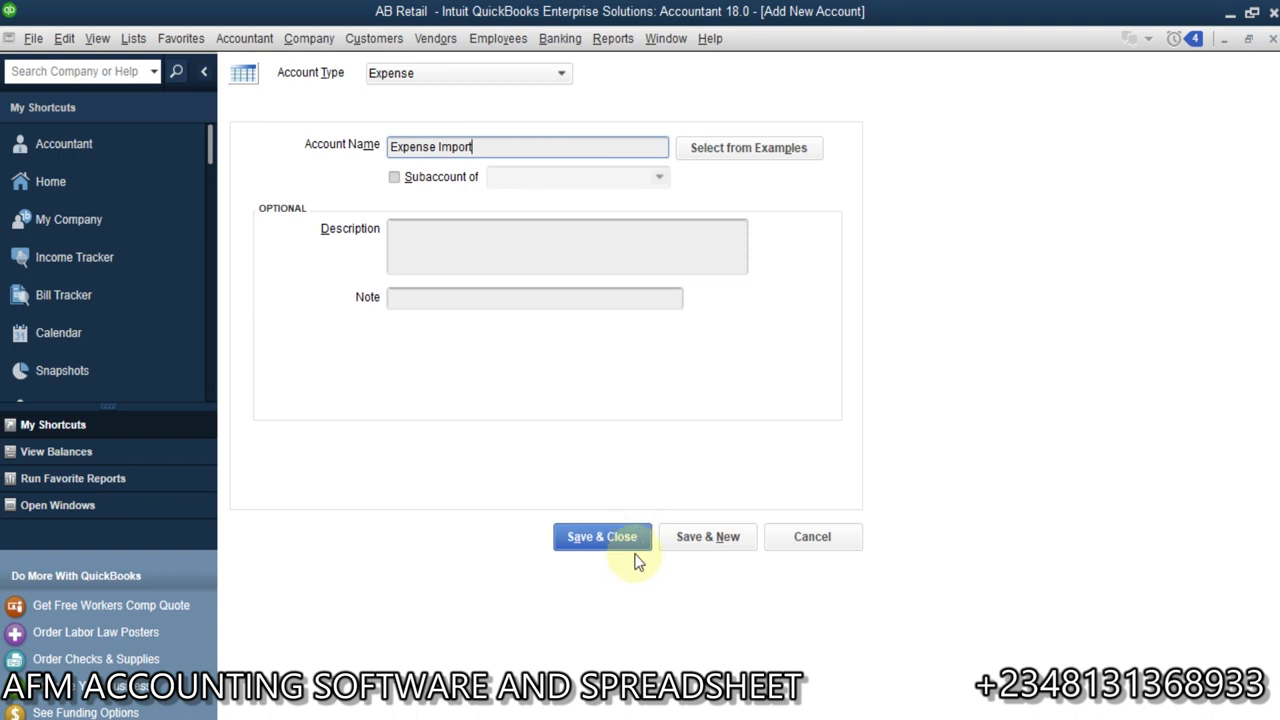
pyautogui.click(618, 537)
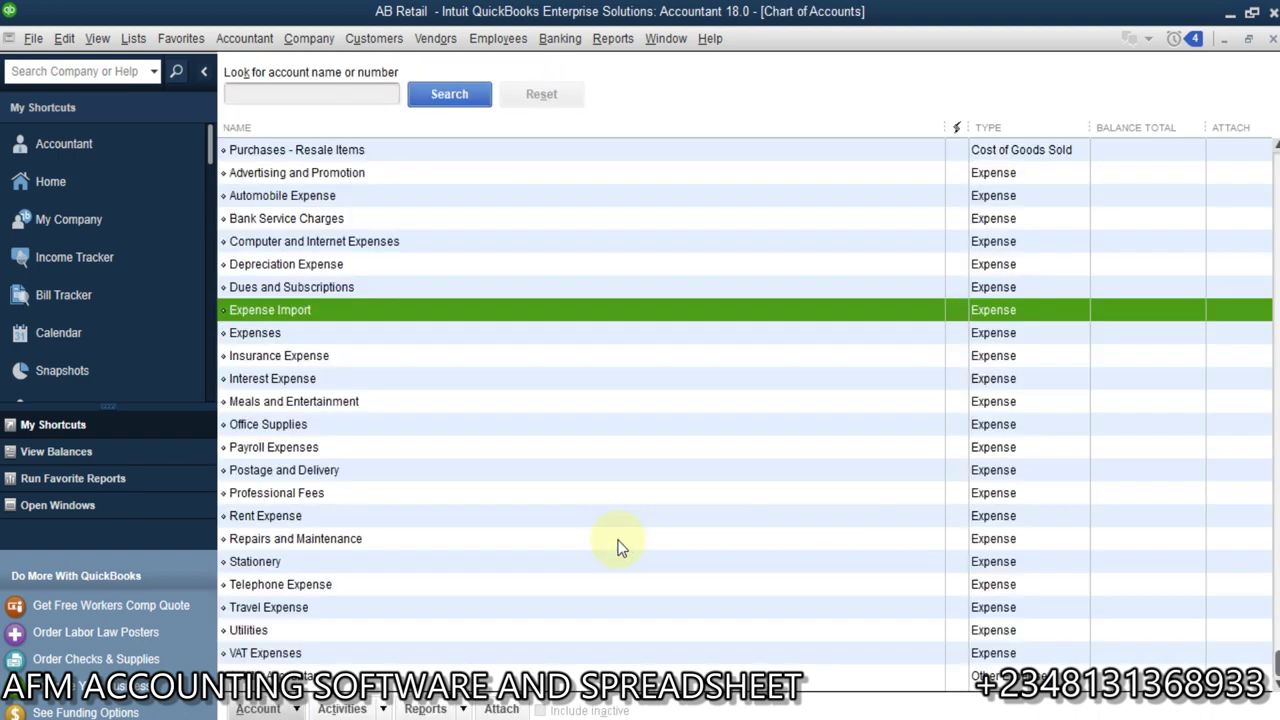
# - Open the accountant's Batch Enter Transactions window
pyautogui.click(250, 45)
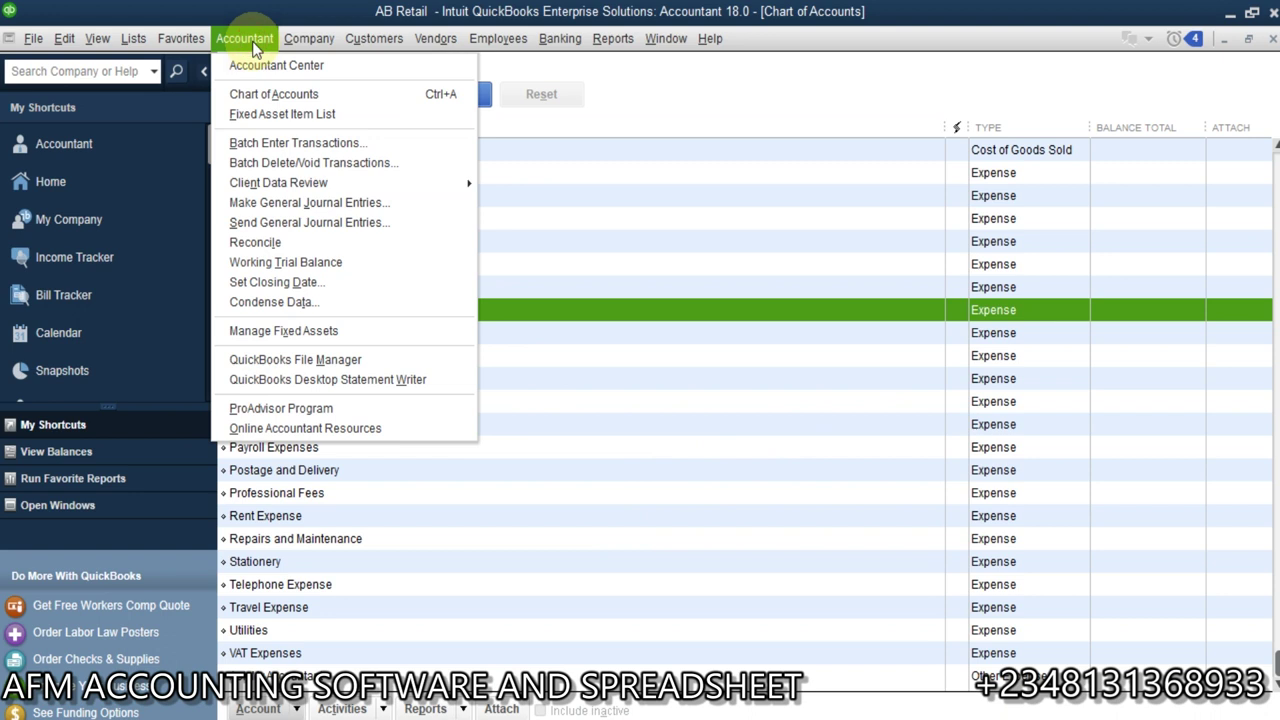
pyautogui.press('Right')
pyautogui.press('Right')
pyautogui.press('Right')
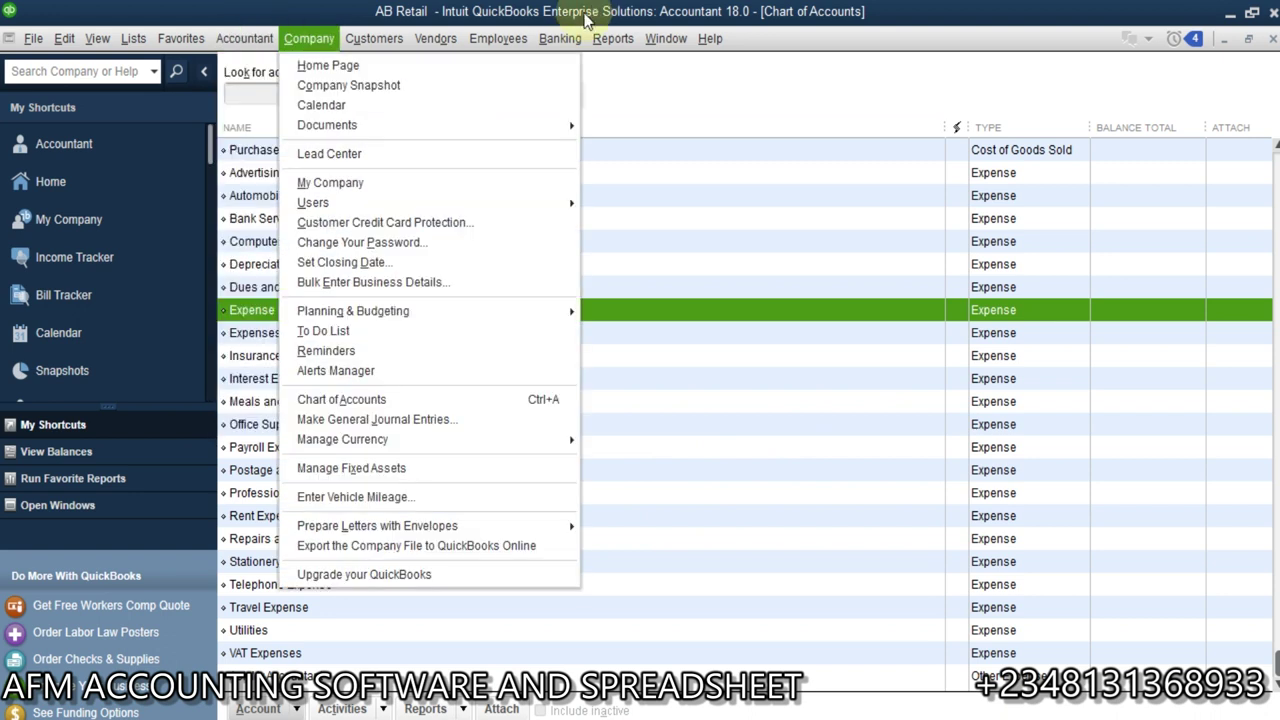
pyautogui.click(250, 38)
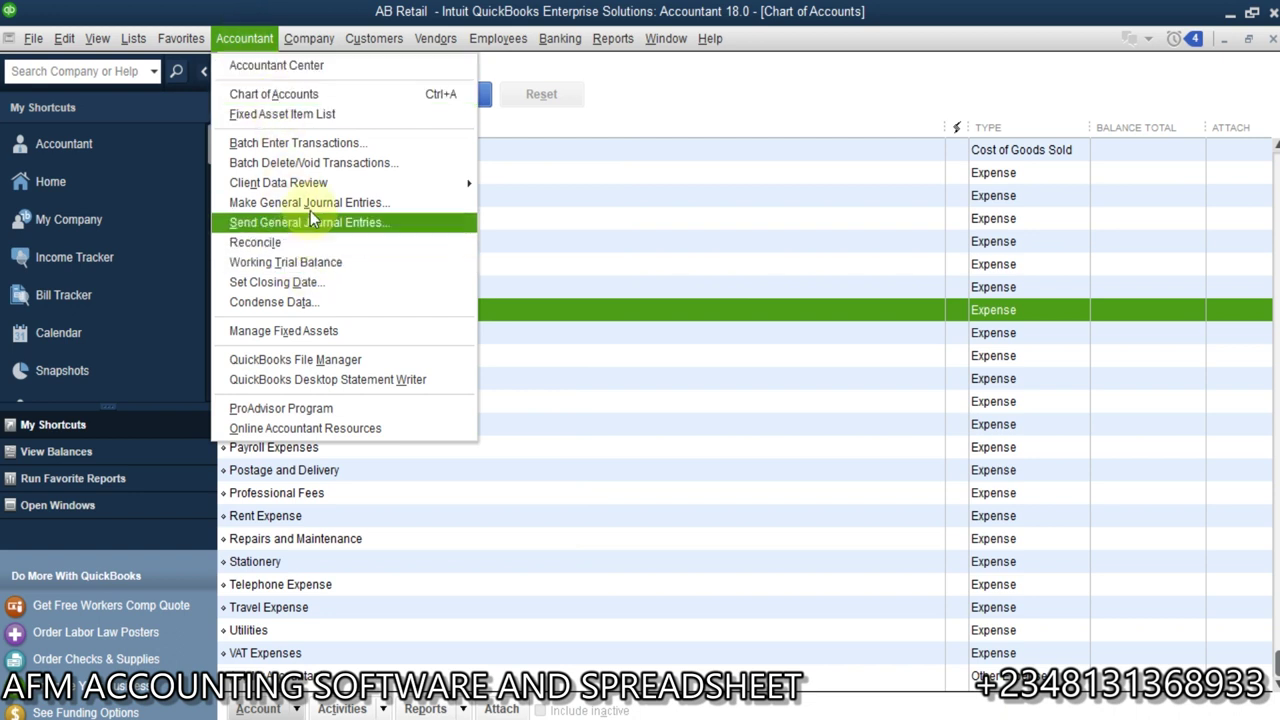
pyautogui.click(338, 142)
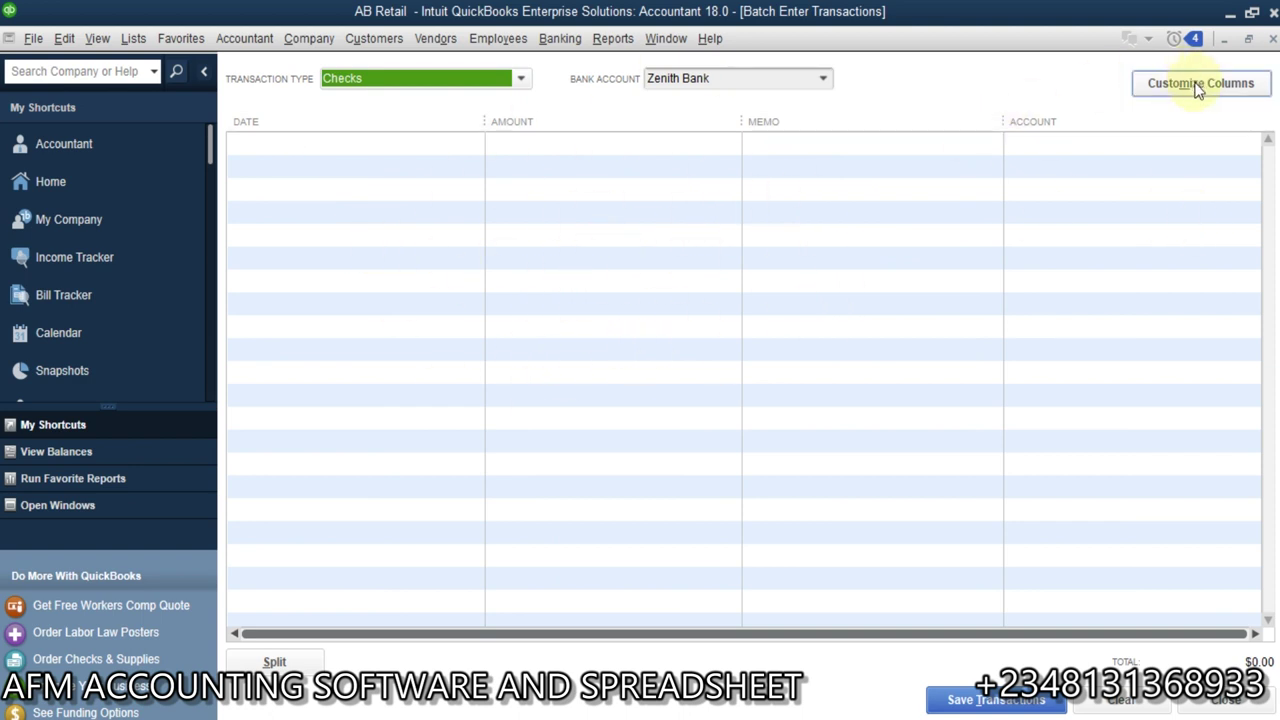
# - Customize the batch entry columns so that Memo comes directly after Date and before Amount
pyautogui.click(1157, 84)
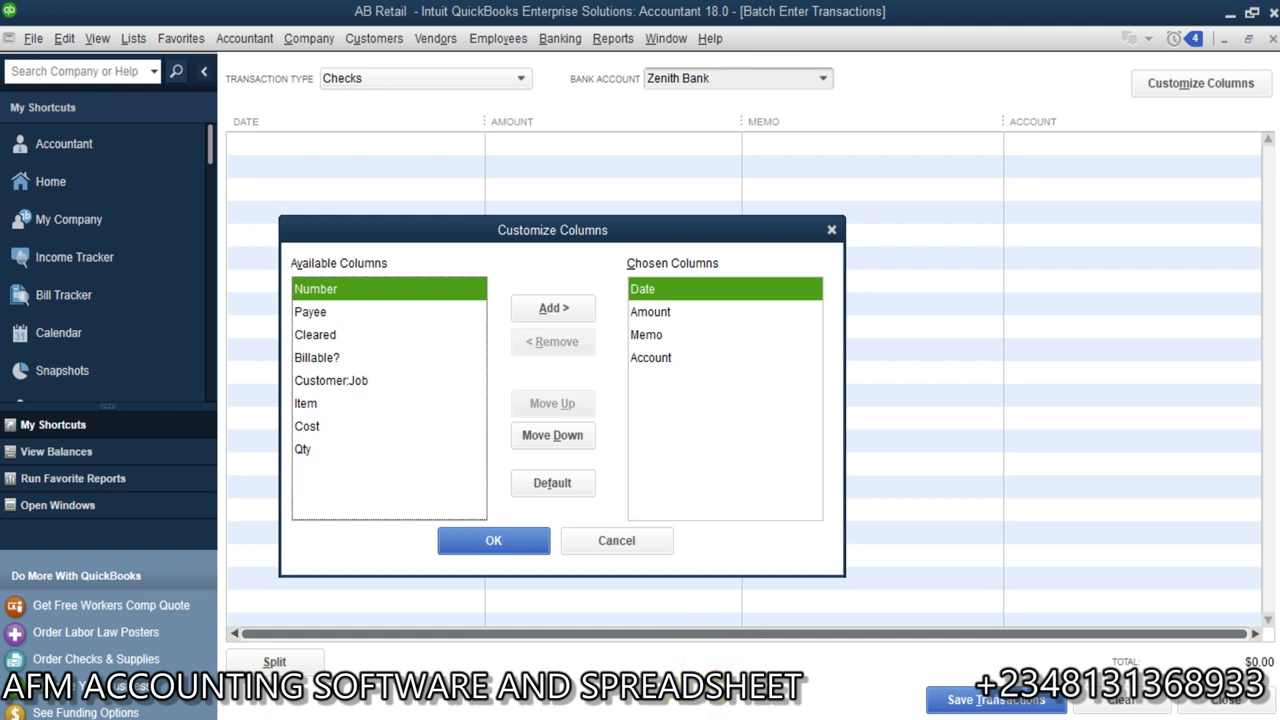
pyautogui.moveTo(677, 710)
pyautogui.click(677, 640)
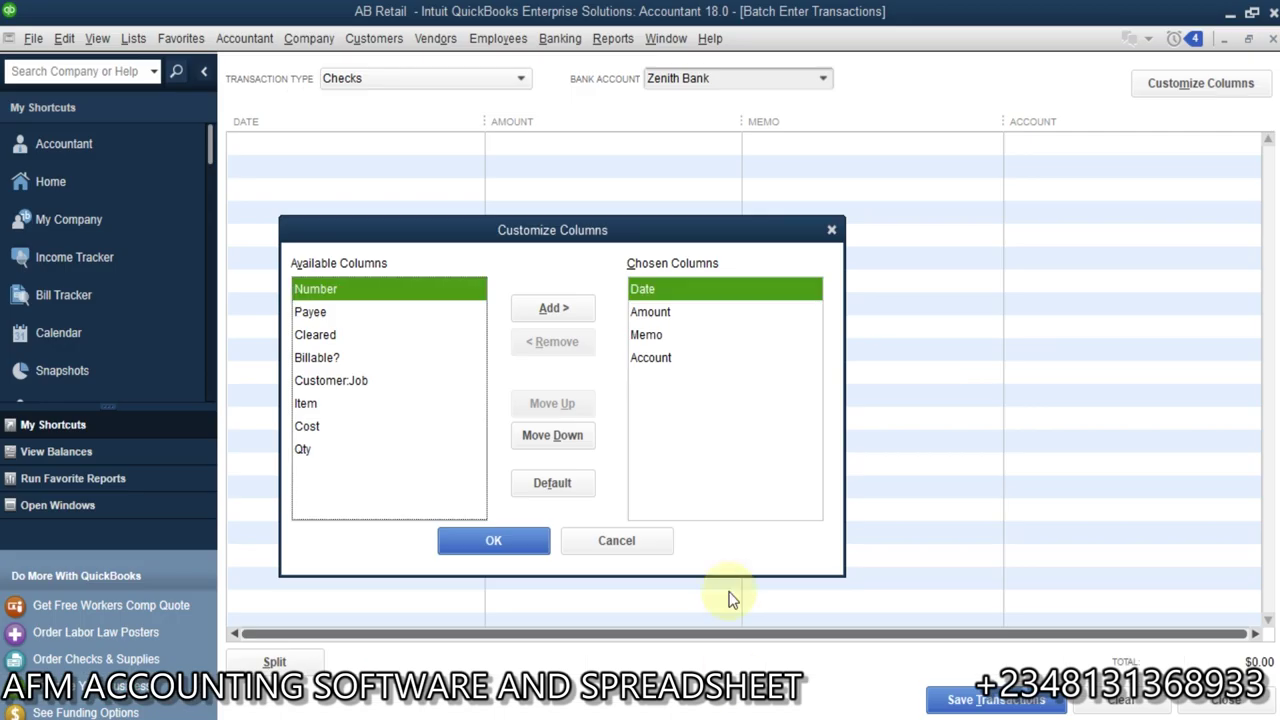
pyautogui.click(646, 335)
pyautogui.click(541, 404)
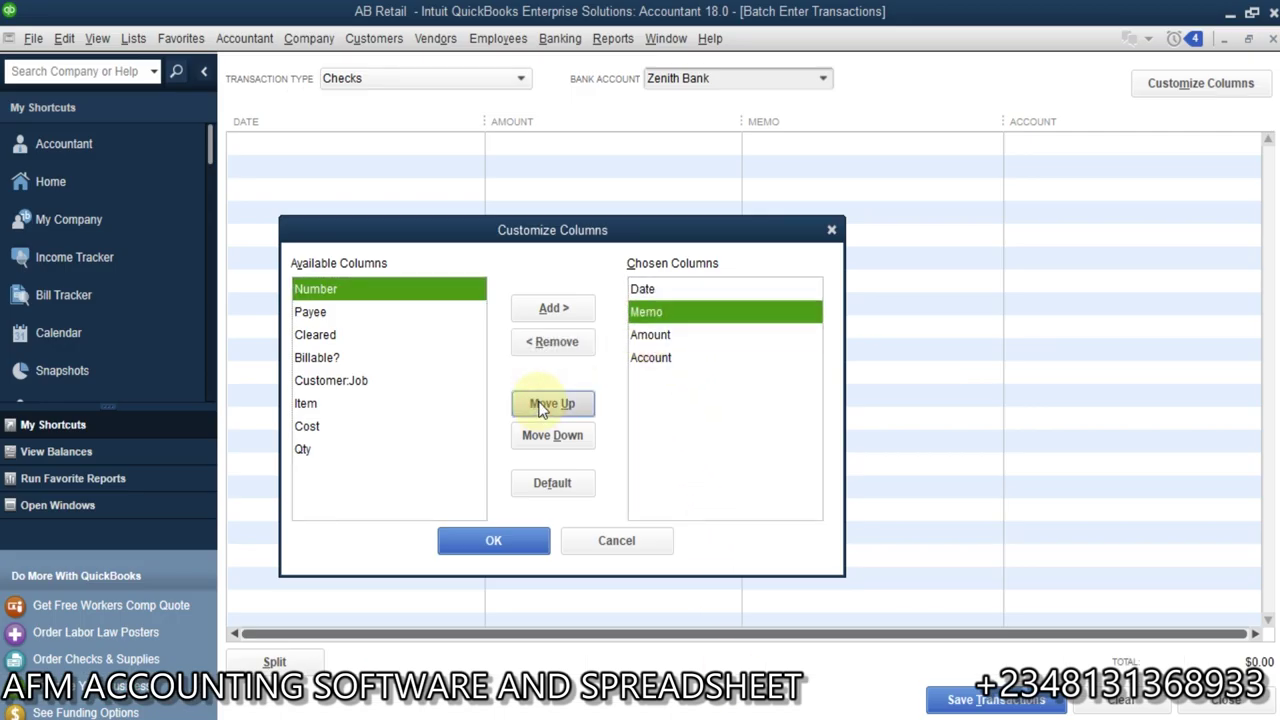
pyautogui.click(491, 541)
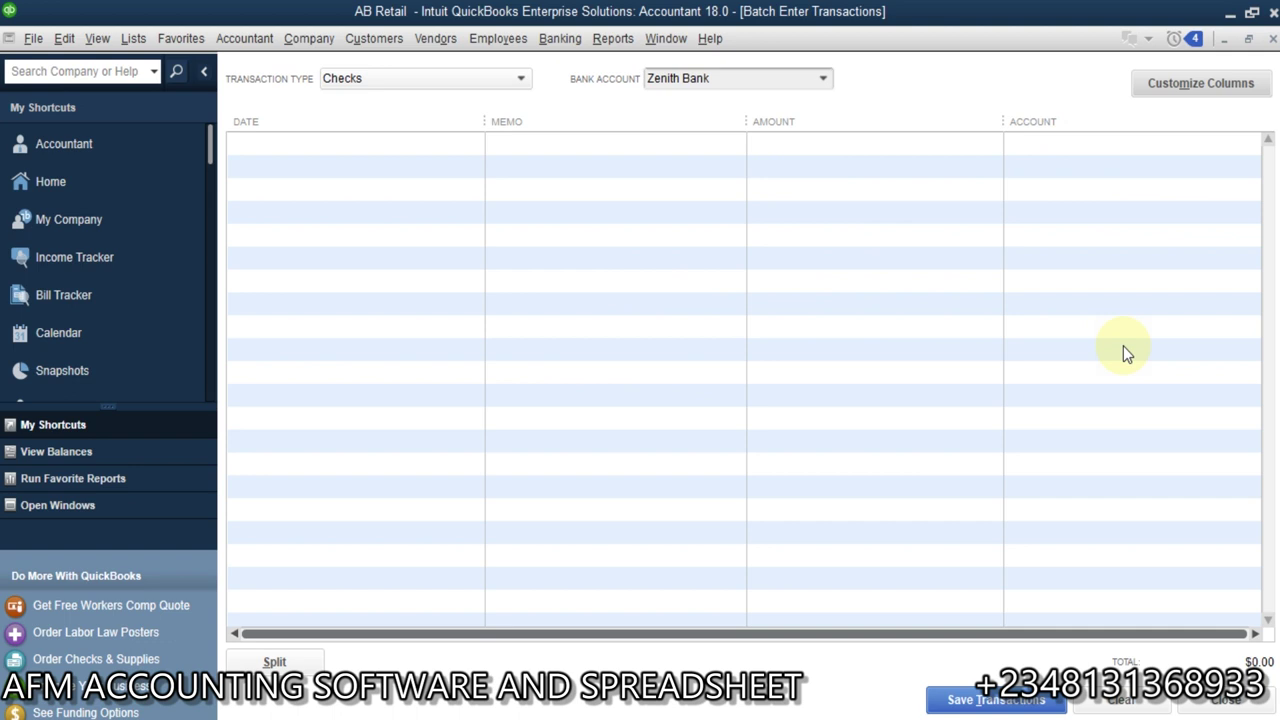
# - Start the first batch entry row, check the Excel bank statement, and select Checks as the transaction type
pyautogui.click(1171, 150)
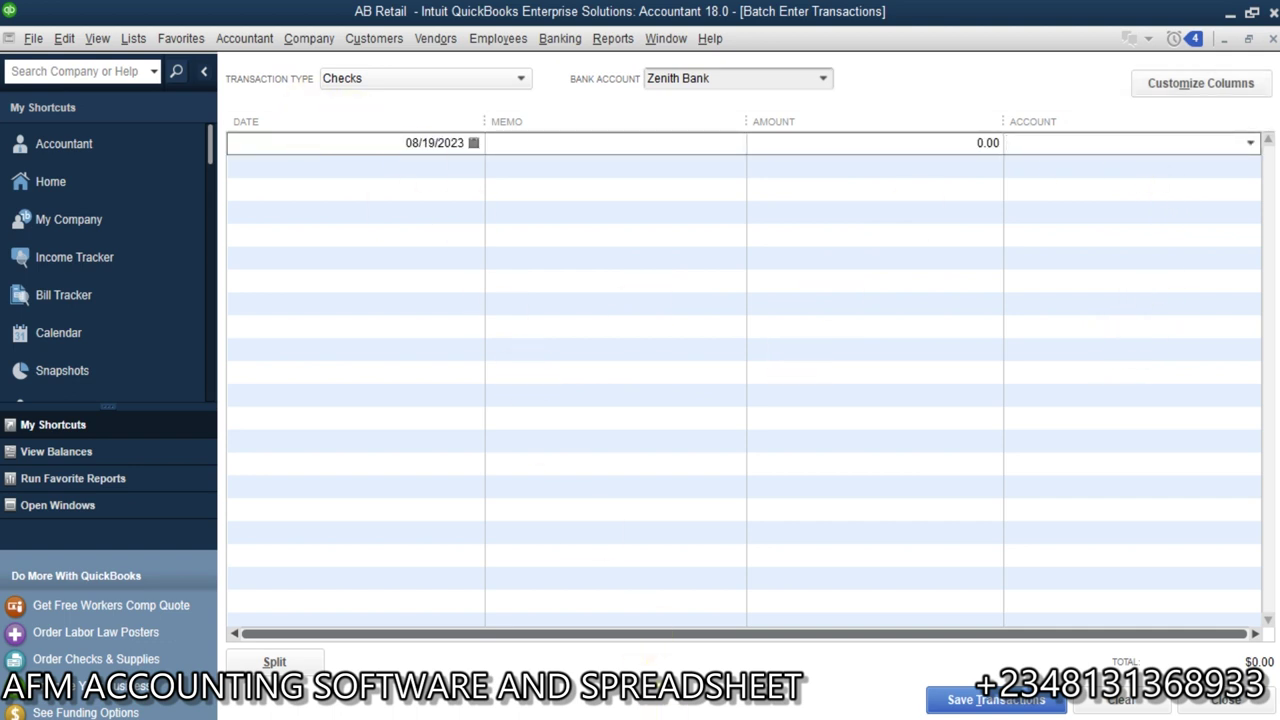
pyautogui.click(560, 690)
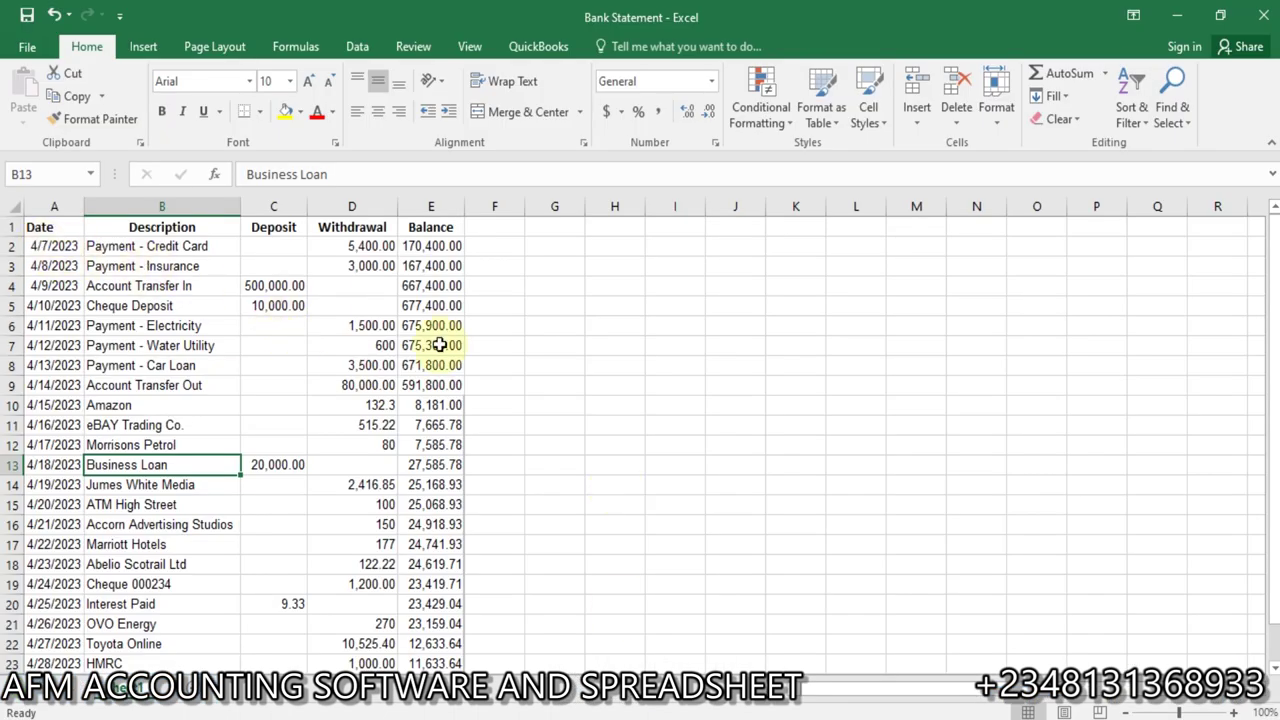
pyautogui.click(733, 708)
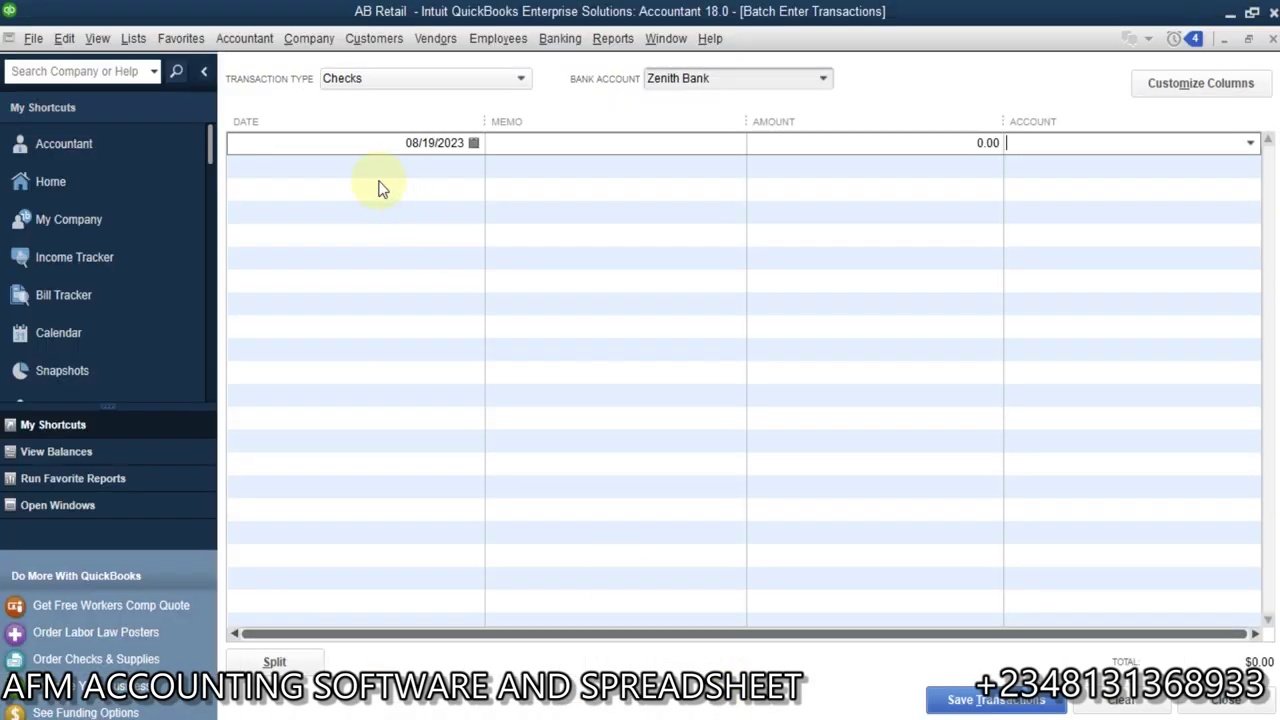
pyautogui.click(520, 86)
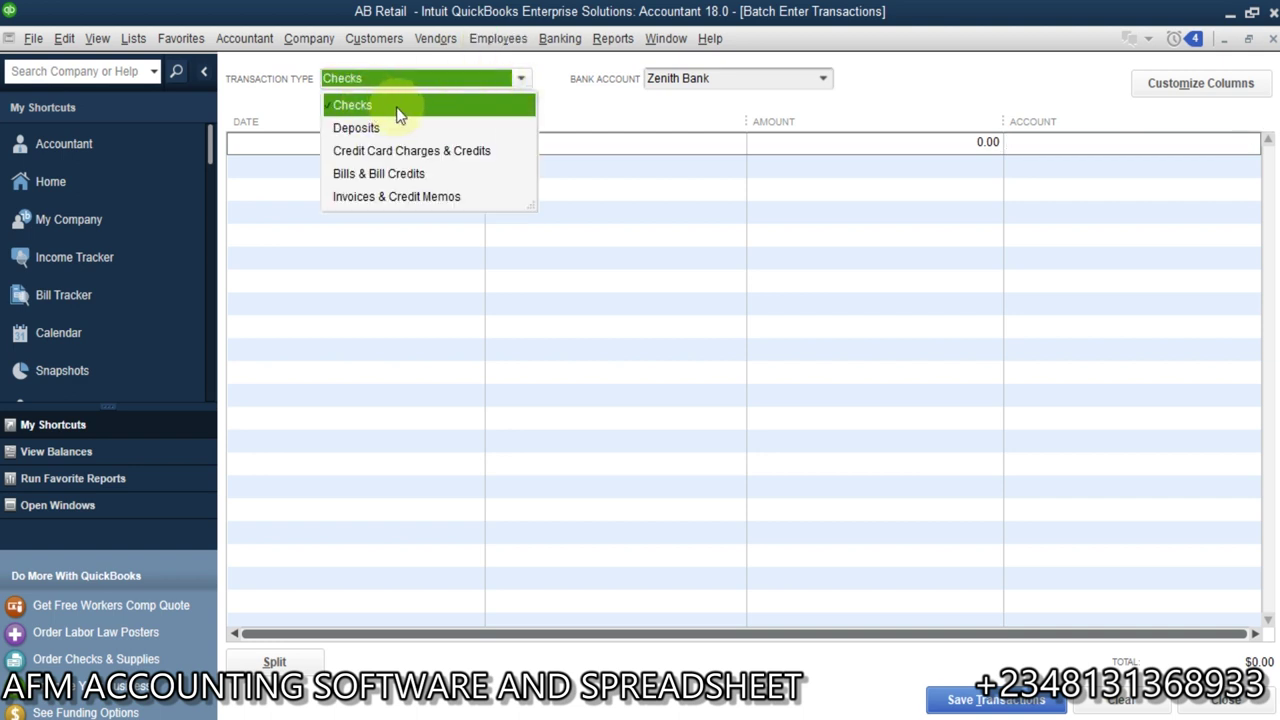
pyautogui.click(397, 107)
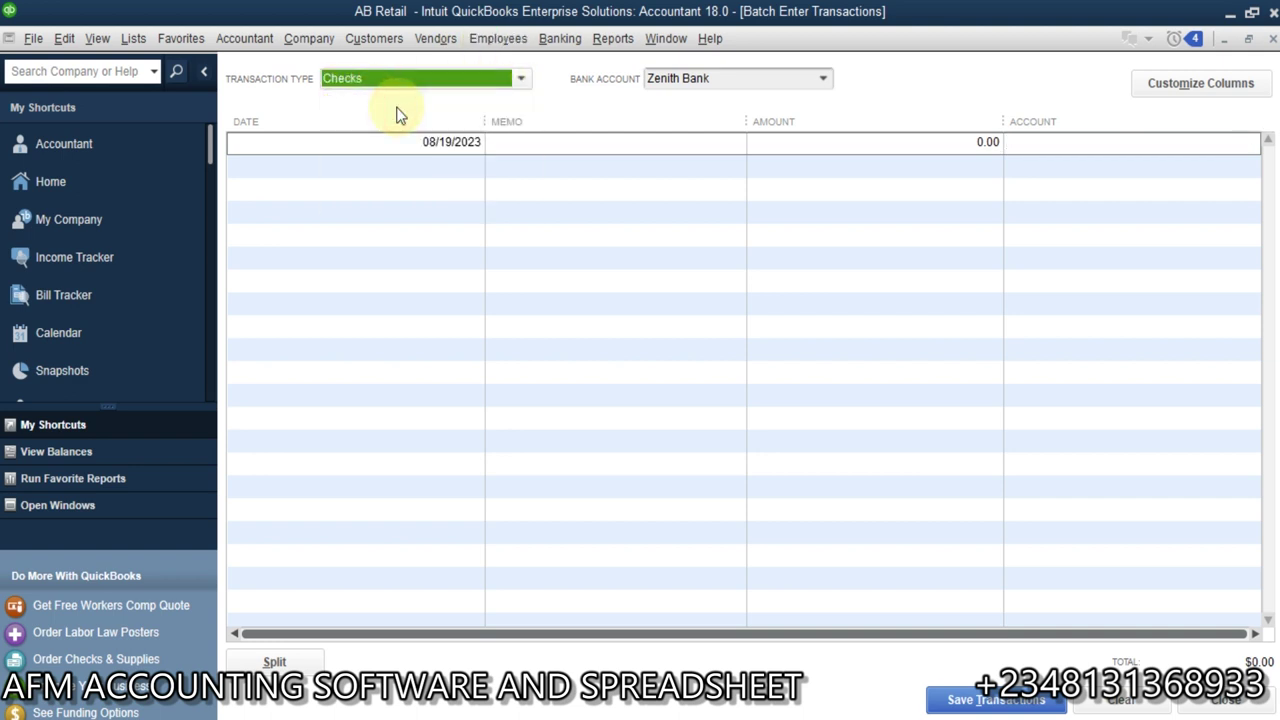
# - Check the available bank accounts, switch to the Excel bank statement, and convert its range A1:E25 into a table with headers
pyautogui.click(821, 80)
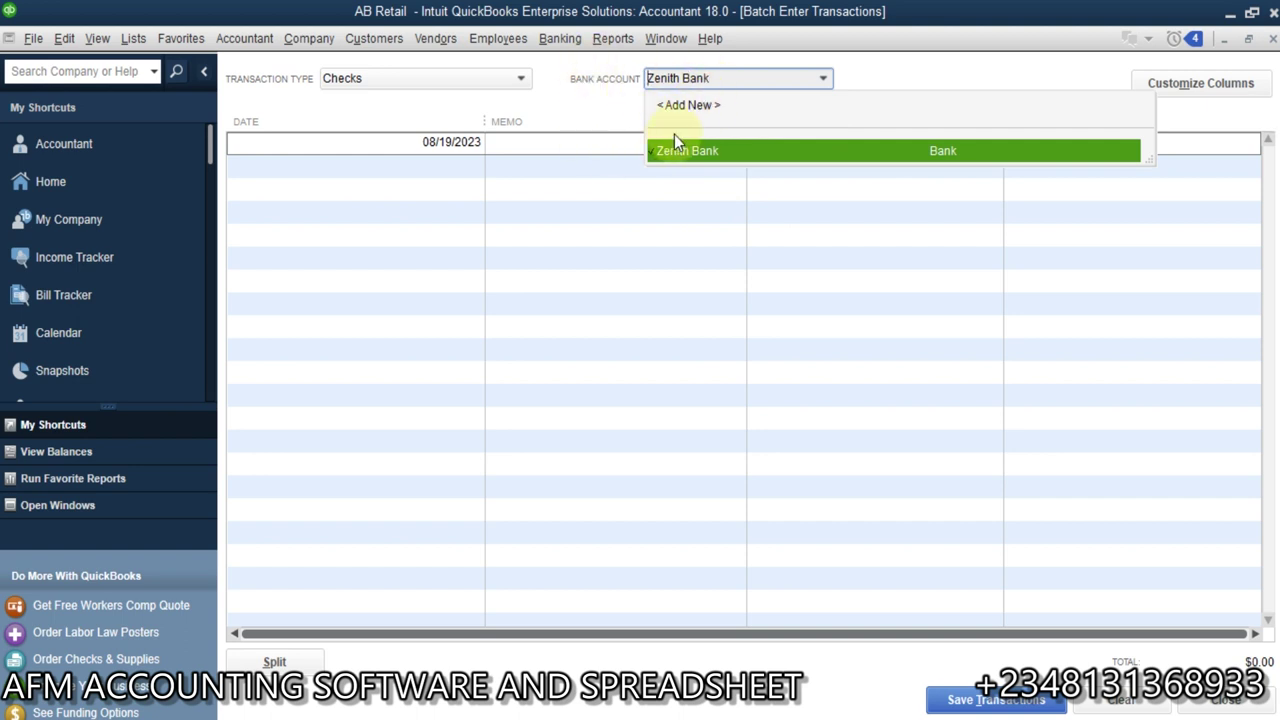
pyautogui.click(824, 80)
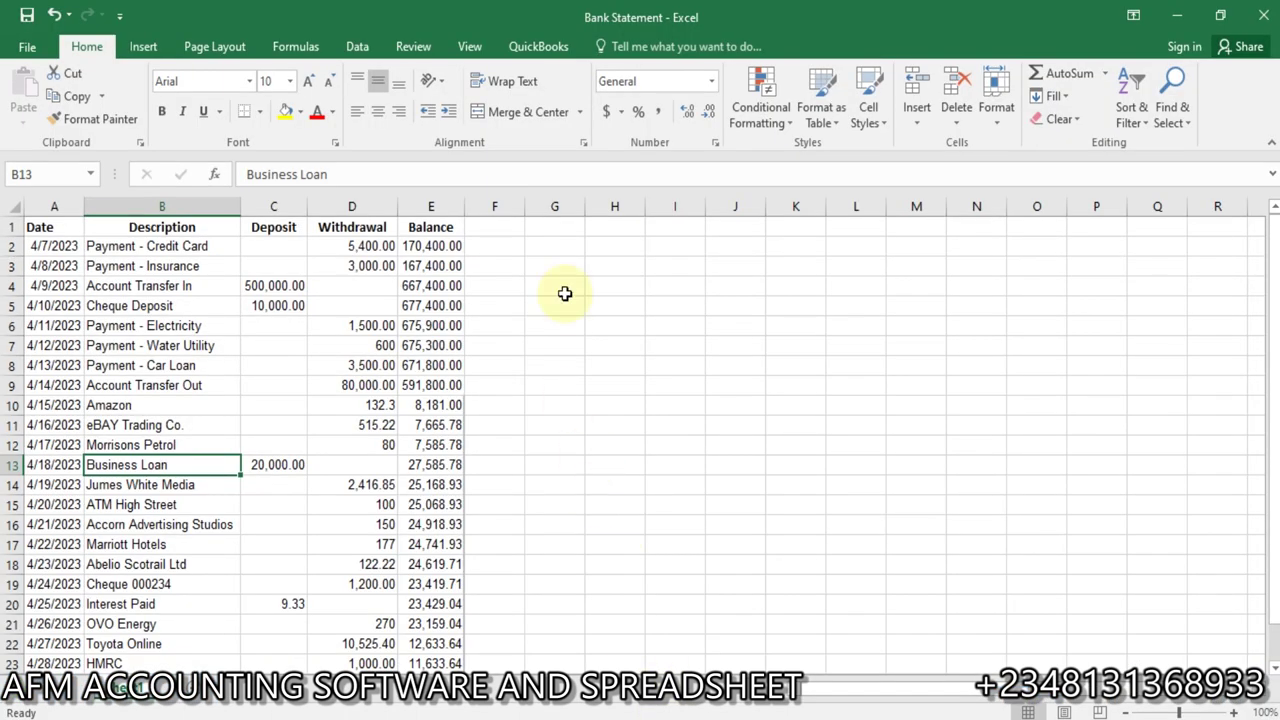
pyautogui.click(285, 329)
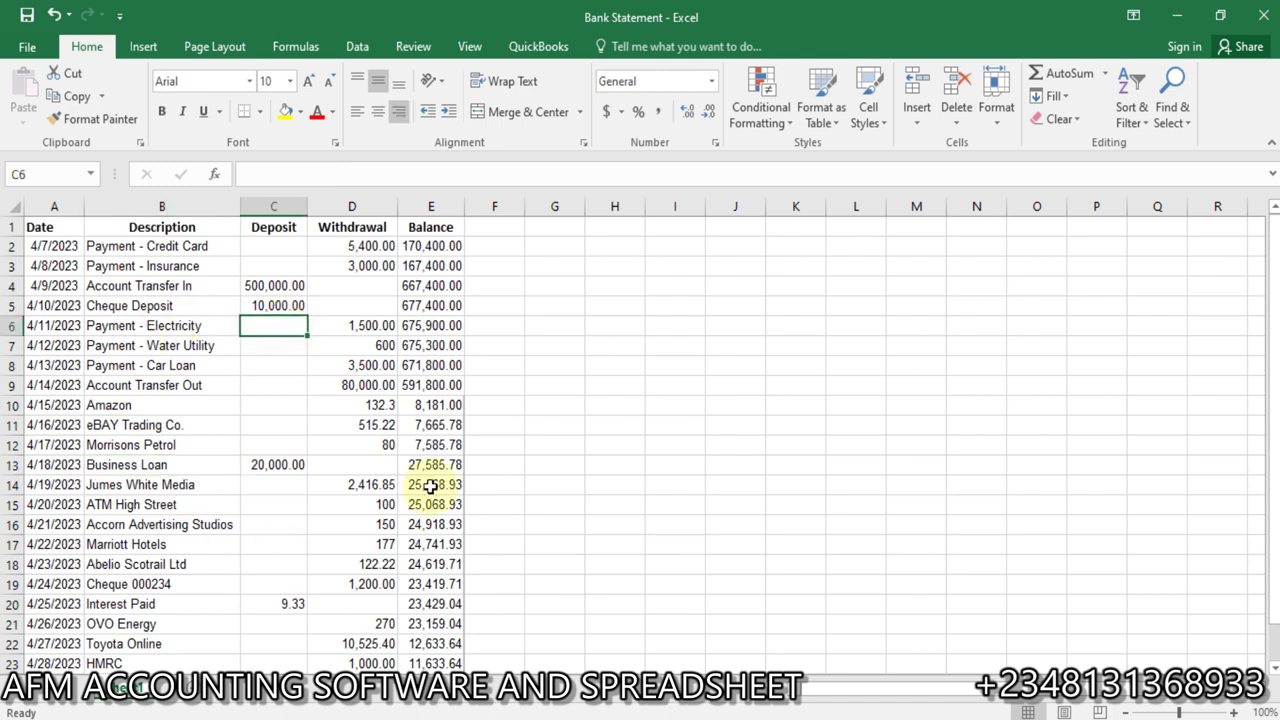
pyautogui.click(144, 40)
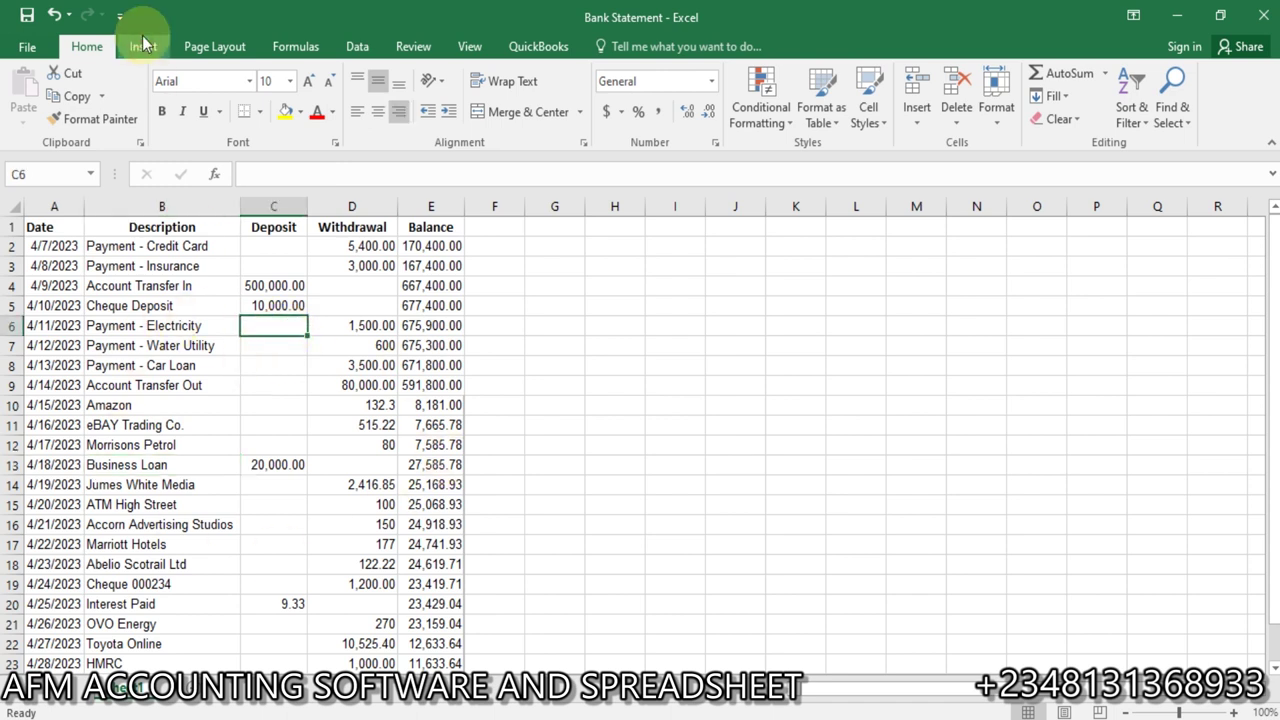
pyautogui.click(144, 44)
pyautogui.click(158, 100)
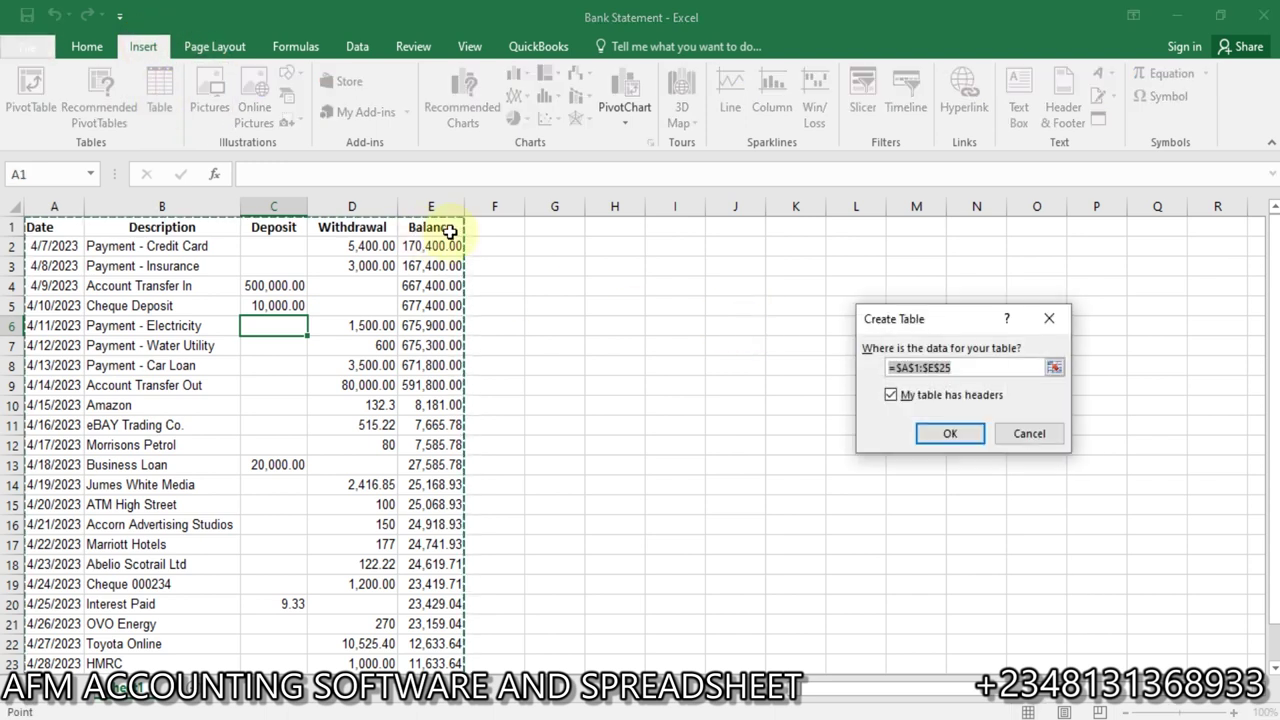
pyautogui.click(948, 436)
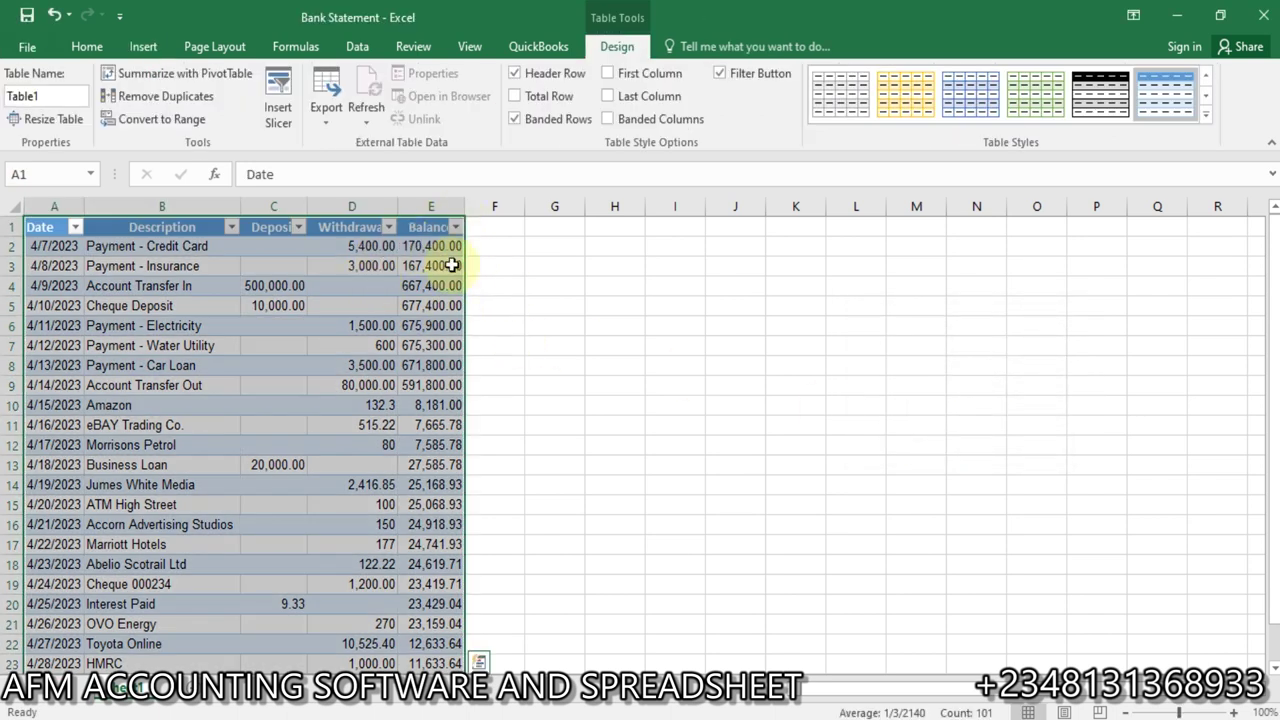
# - Filter the bank statement table to rows without a deposit and hide the Deposit column
pyautogui.click(360, 263)
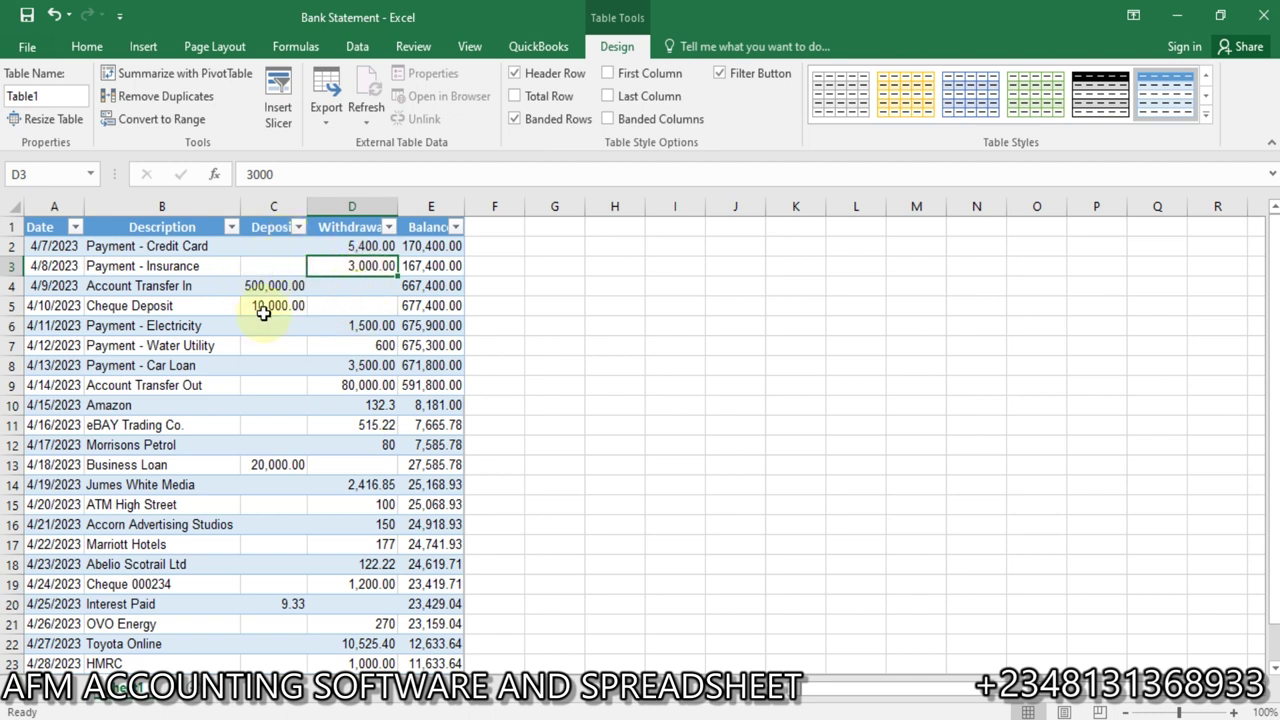
pyautogui.click(275, 247)
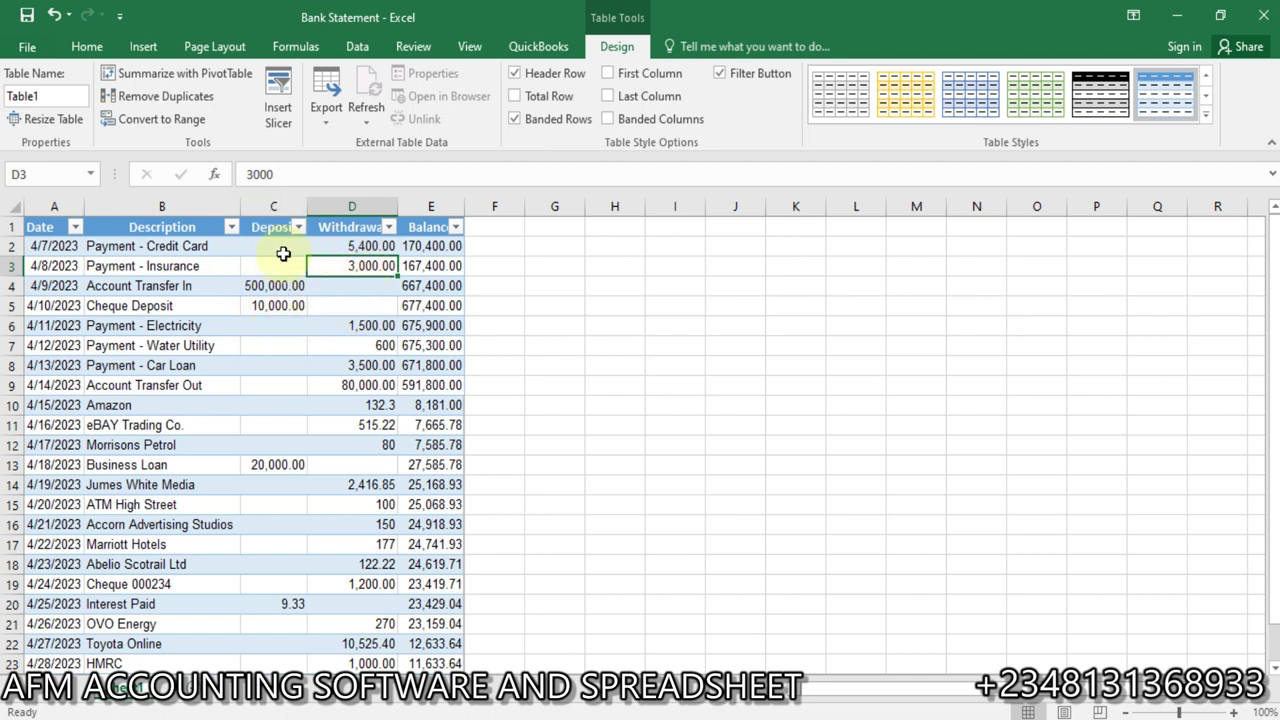
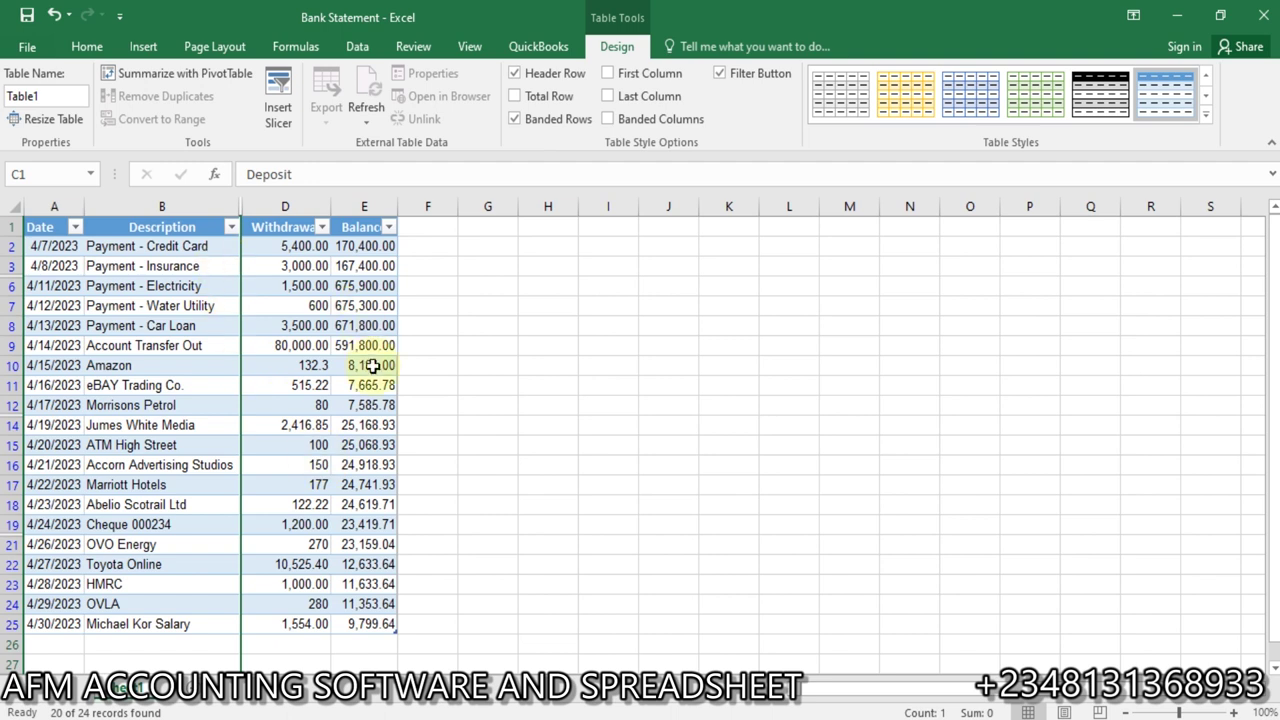
# - Try to delete the whole Balance column and undo the deletion
pyautogui.click(365, 207)
pyautogui.hotkey('ctrl', 'c')
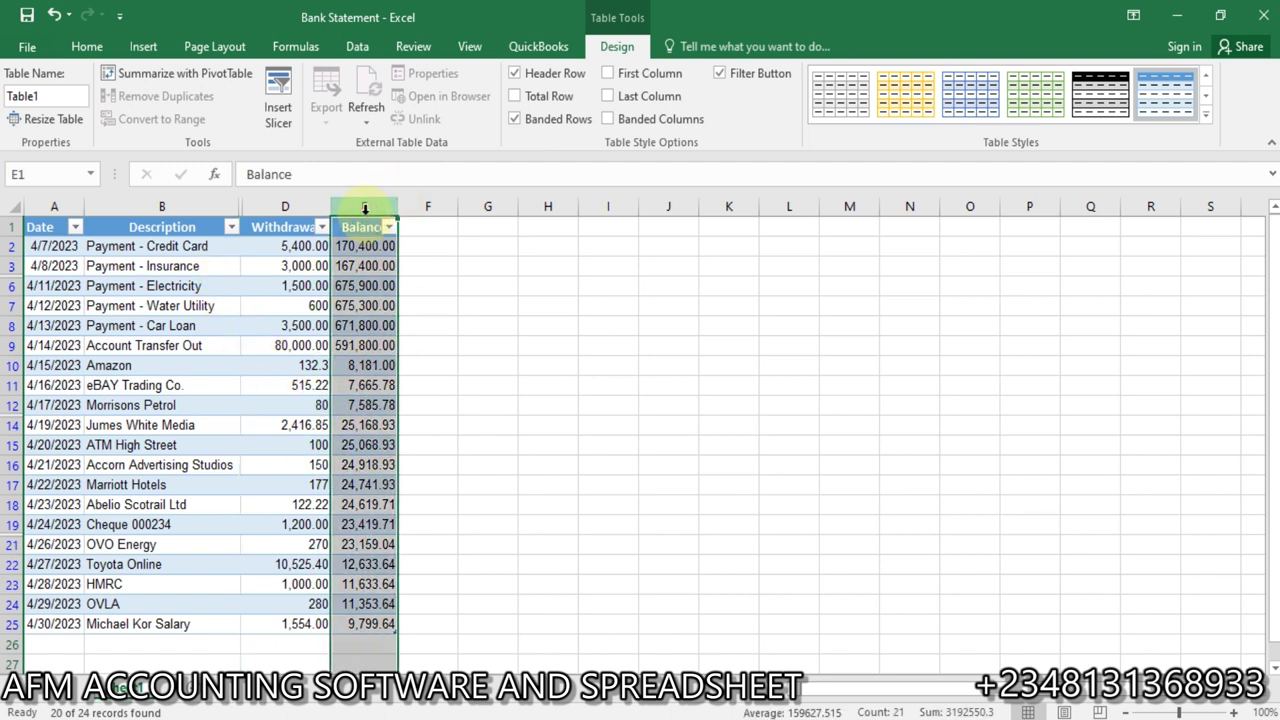
pyautogui.click(107, 46)
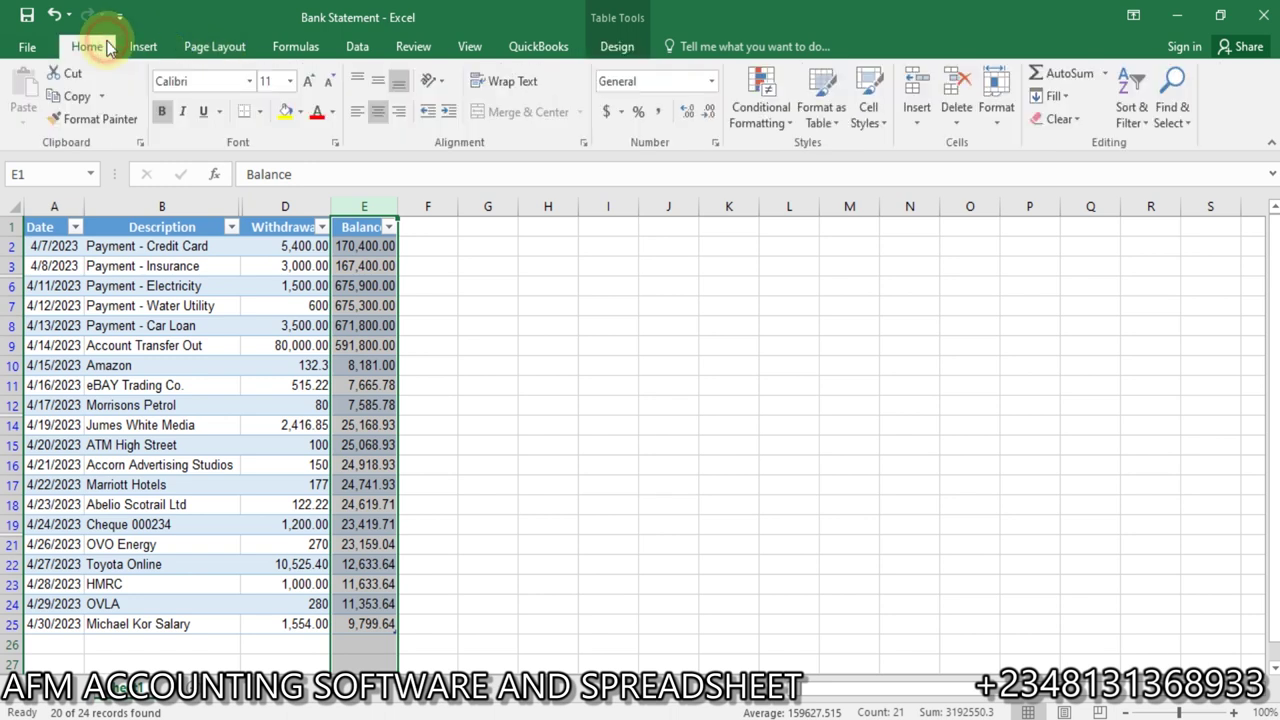
pyautogui.click(945, 82)
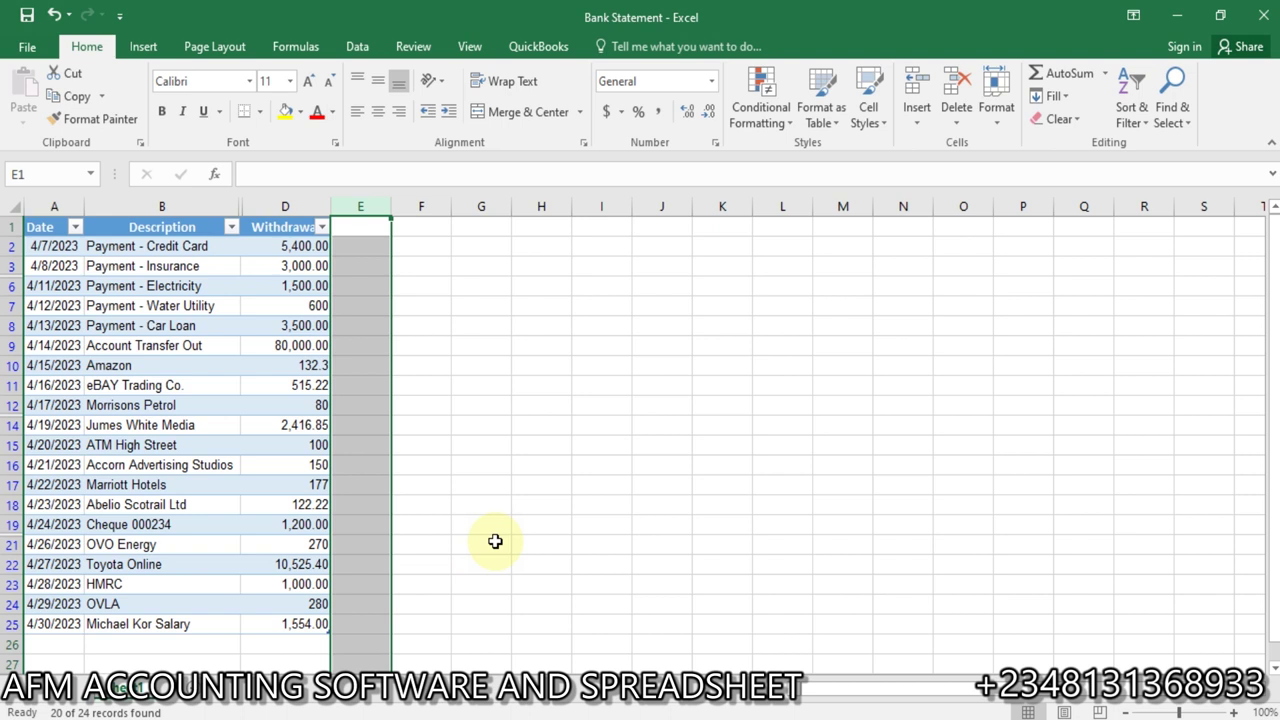
pyautogui.hotkey('ctrl', 'v')
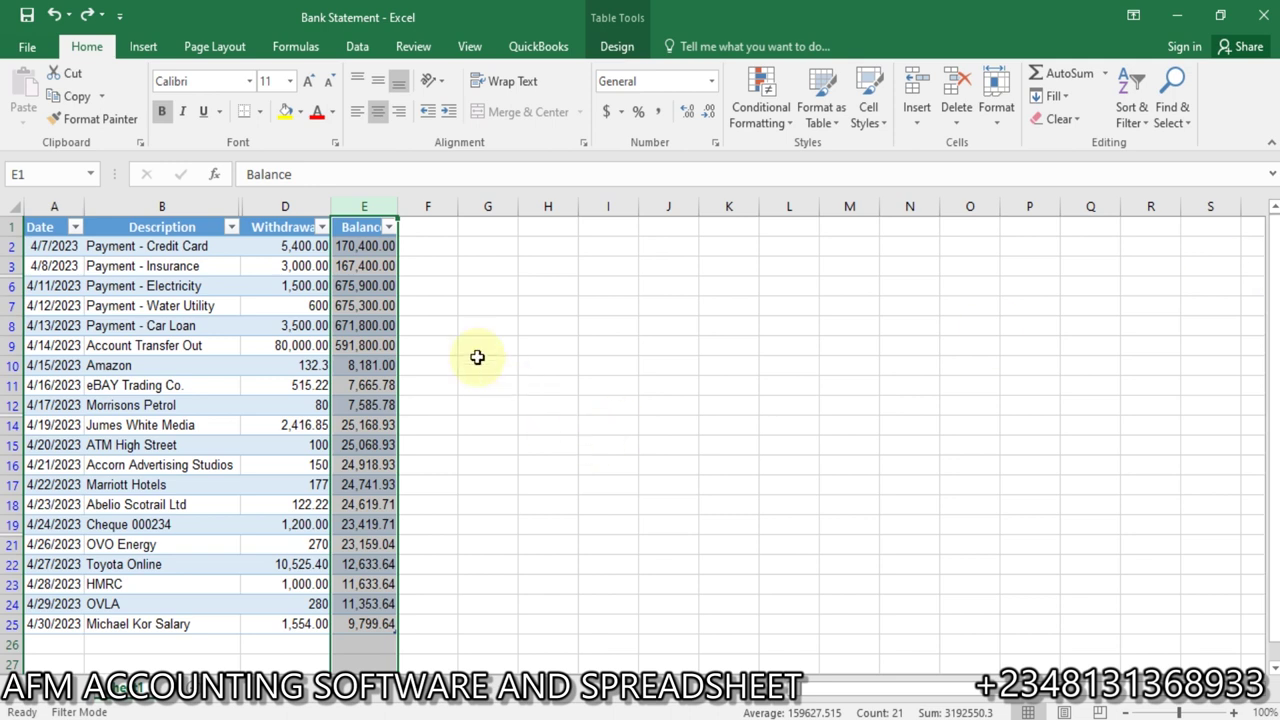
# - Delete the Balance column from the filtered bank statement
pyautogui.rightClick(369, 209)
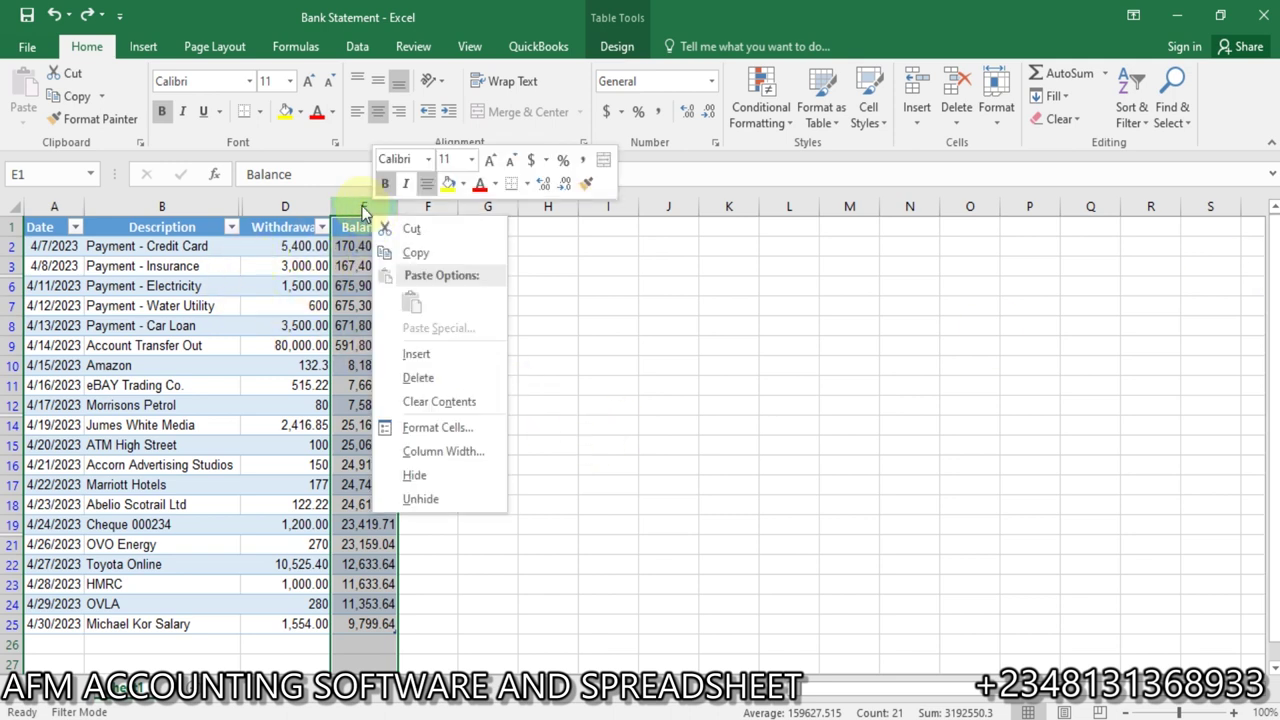
pyautogui.click(416, 377)
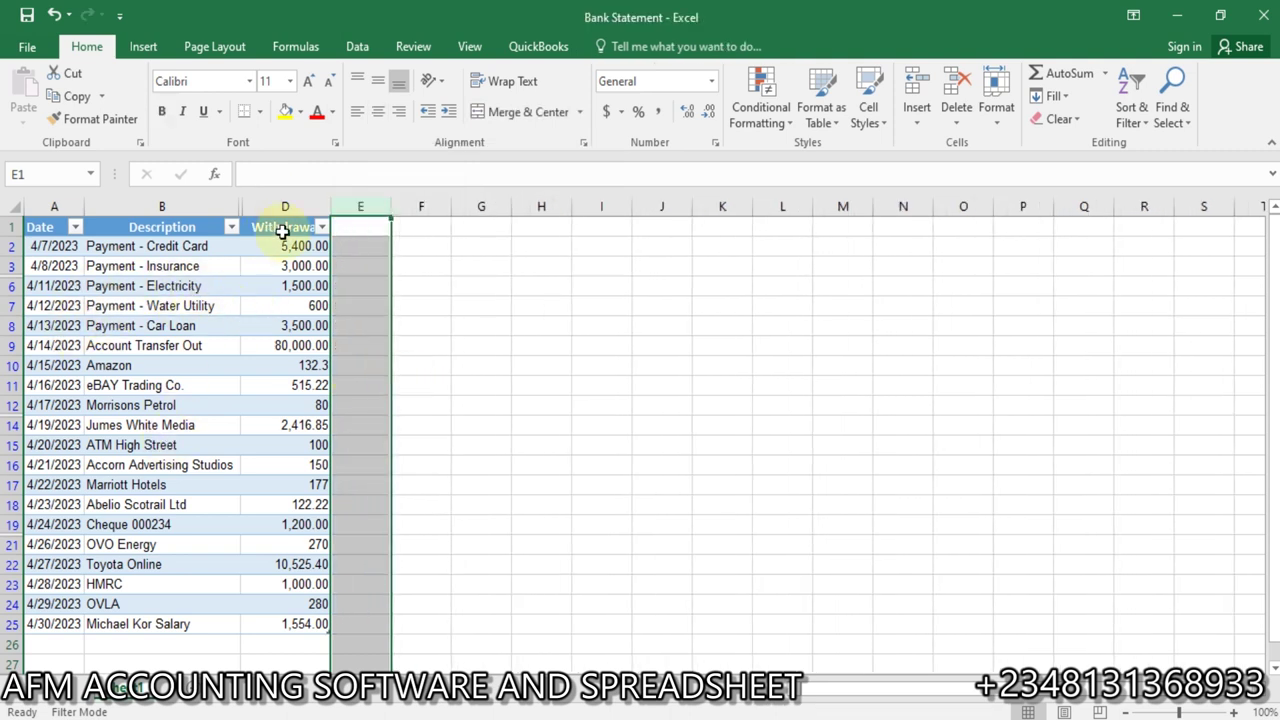
# - Copy the filtered date, description and withdrawal data from A2 through D25, without the header row
pyautogui.click(46, 245)
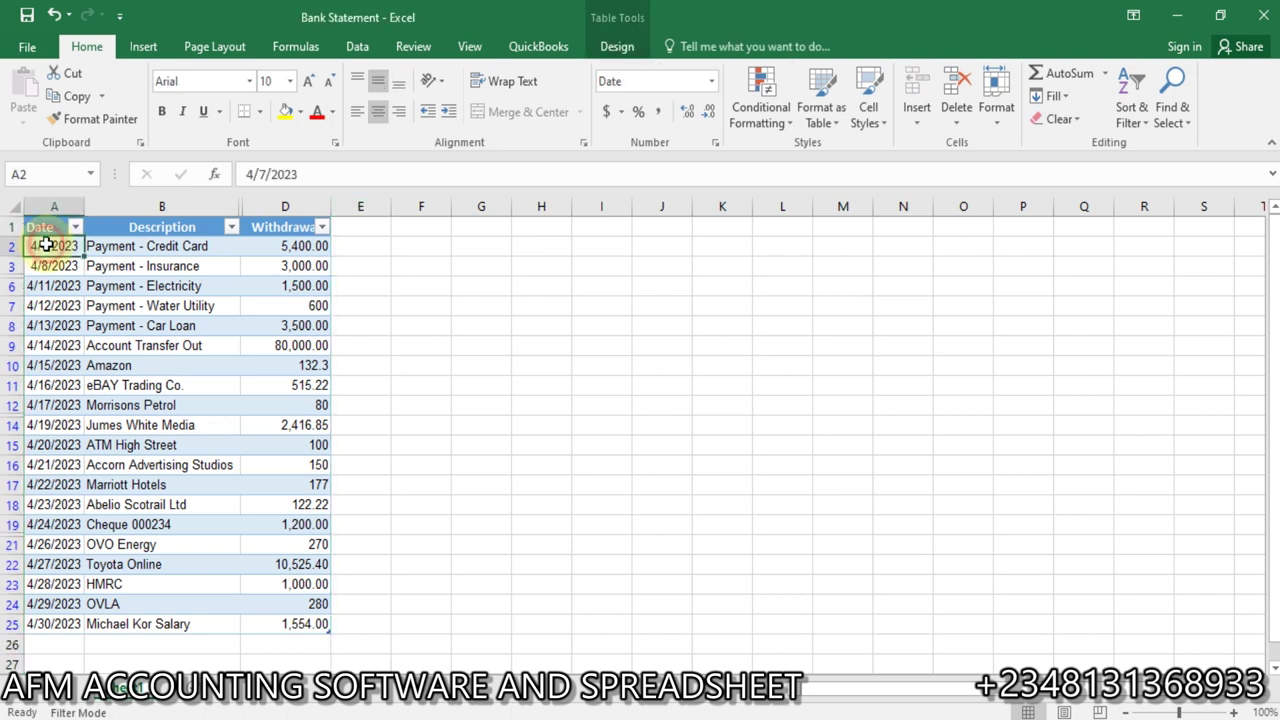
pyautogui.keyDown('ctrl'); pyautogui.click(311, 626); pyautogui.keyUp('ctrl')
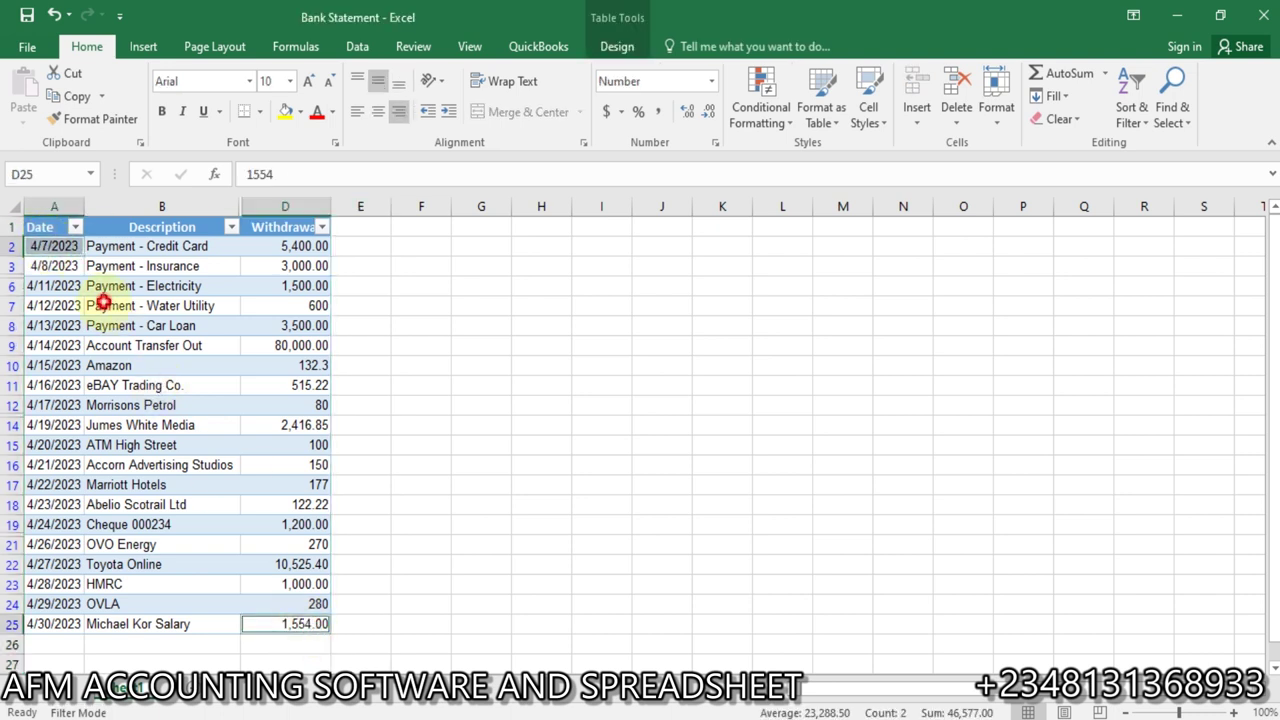
pyautogui.click(104, 304)
pyautogui.click(57, 246)
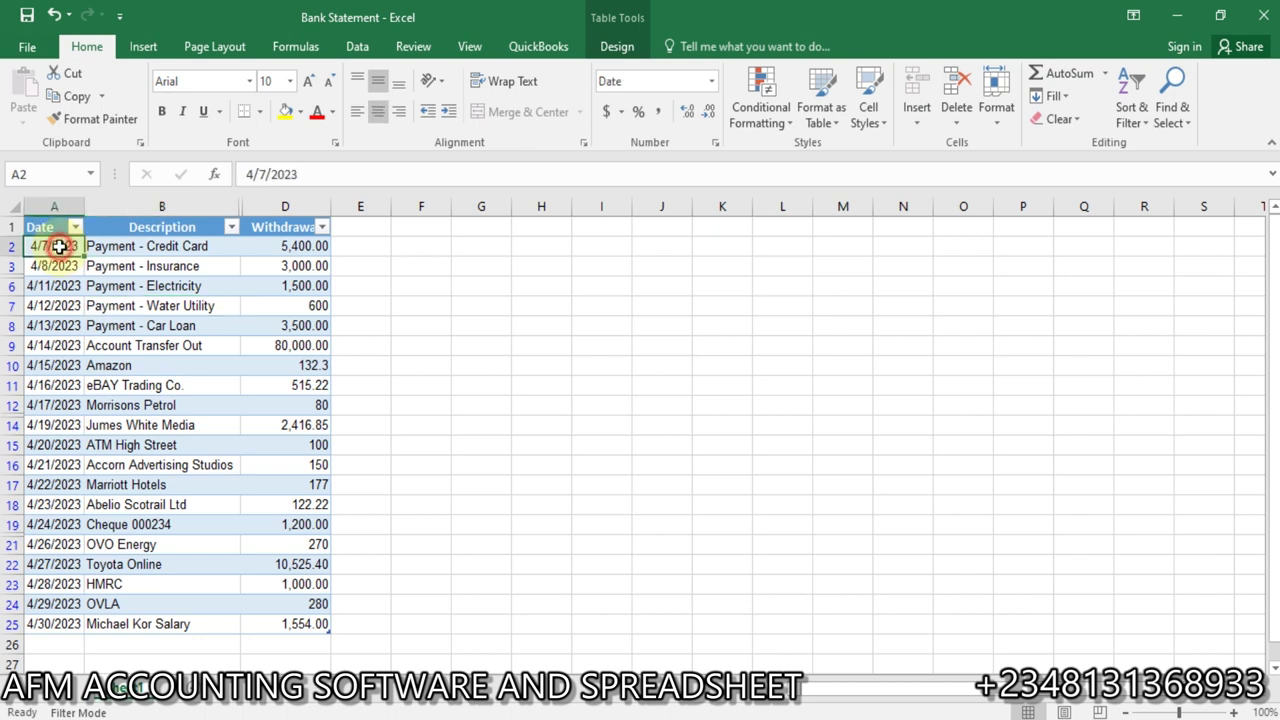
pyautogui.keyDown('shift'); pyautogui.click(311, 626); pyautogui.keyUp('shift')
pyautogui.rightClick(242, 463)
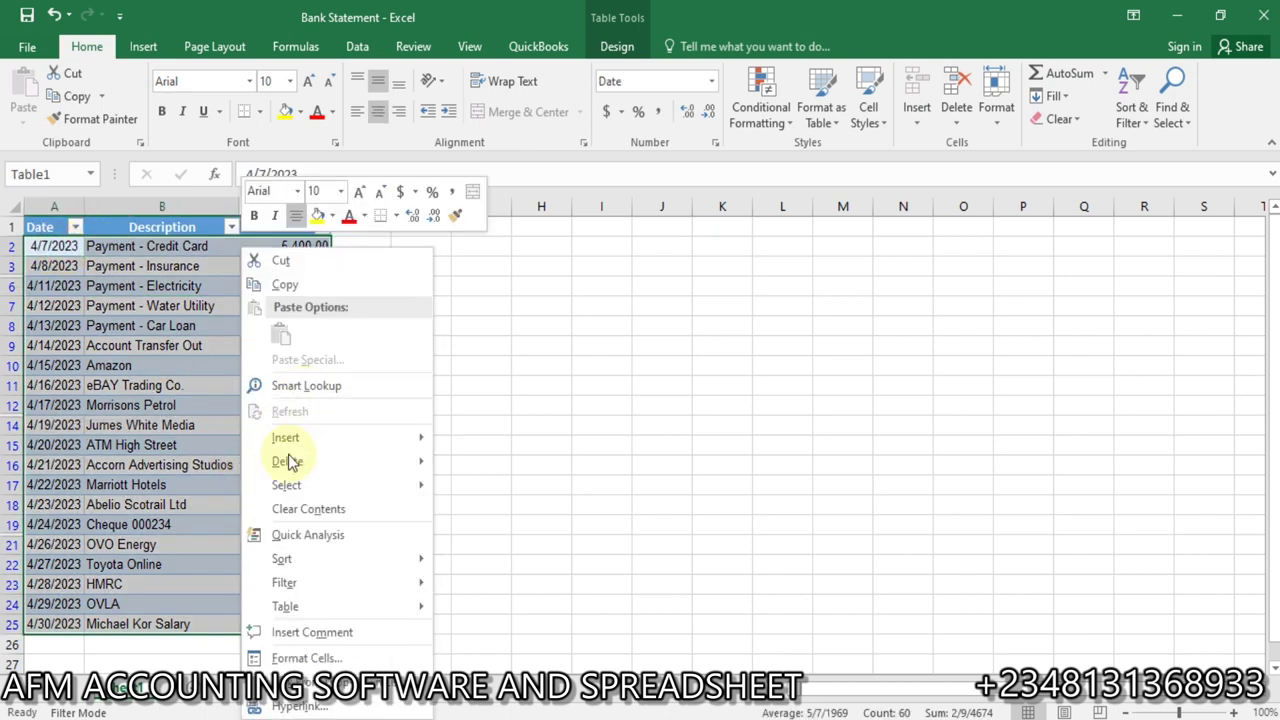
pyautogui.click(321, 284)
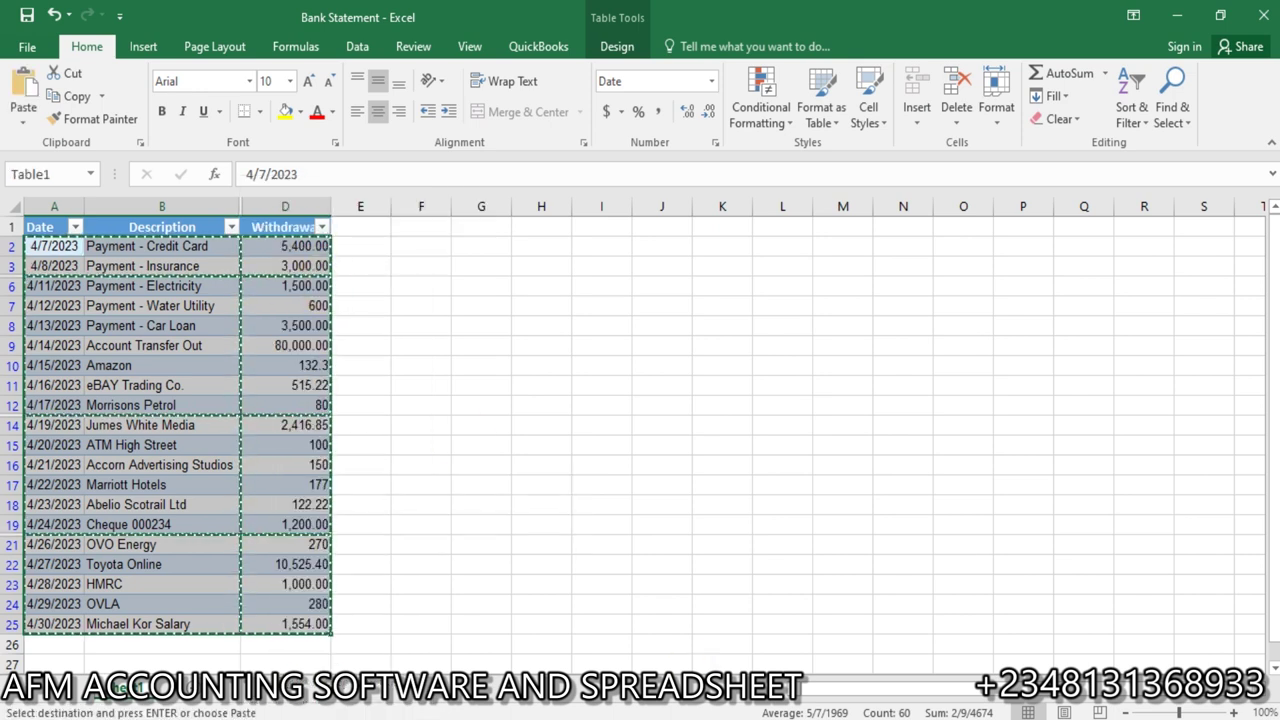
# - Switch to QuickBooks and paste the copied withdrawals into the batch entry grid, starting at the first row's date
pyautogui.hotkey('alt', 'Tab')
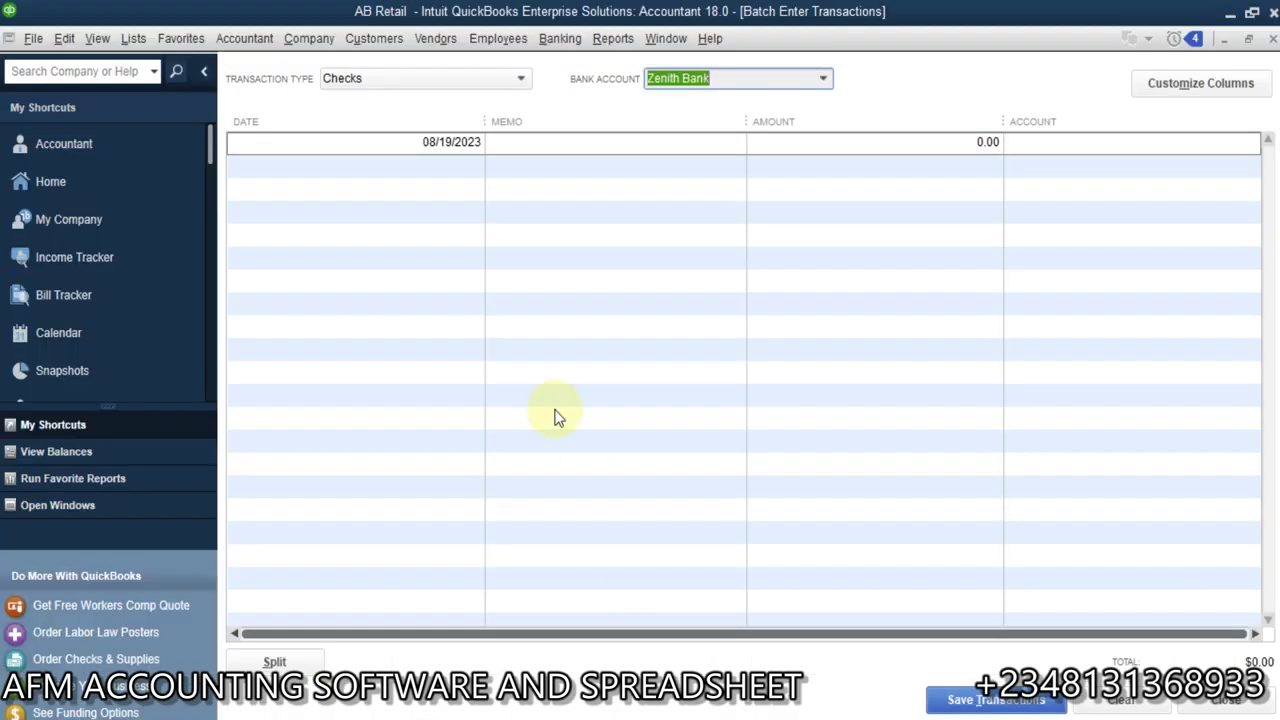
pyautogui.click(401, 142)
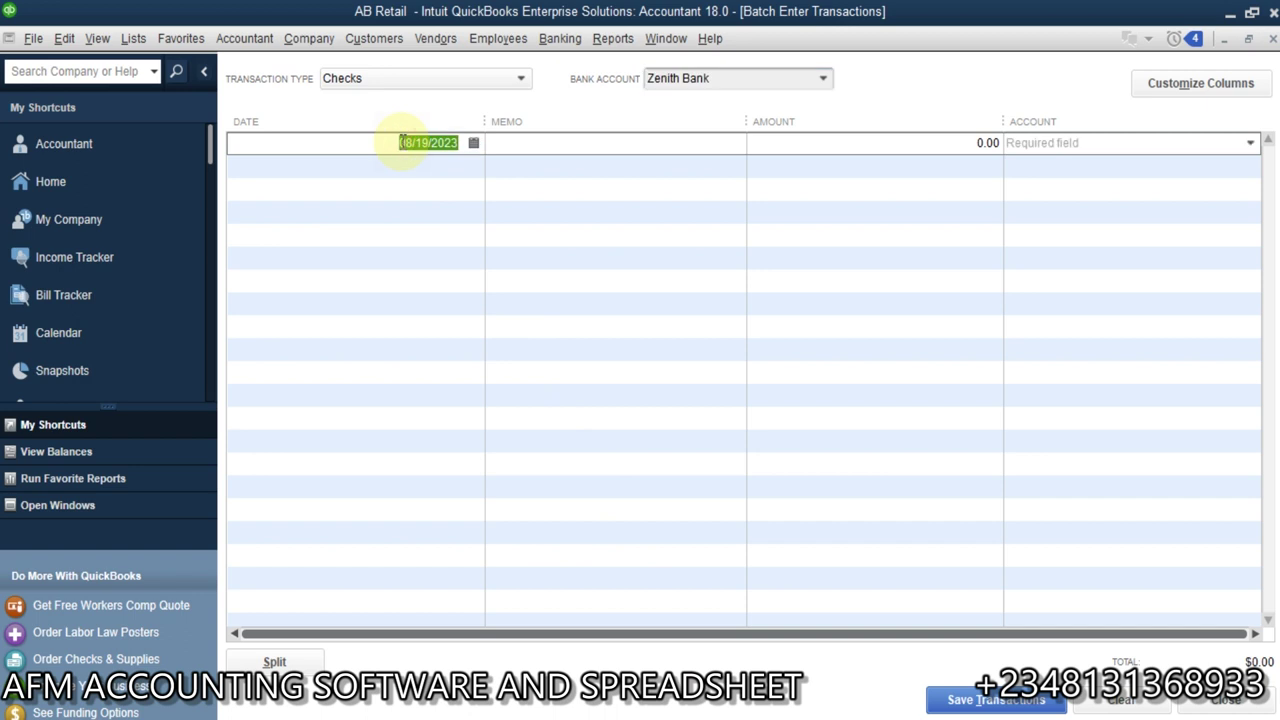
pyautogui.rightClick(401, 142)
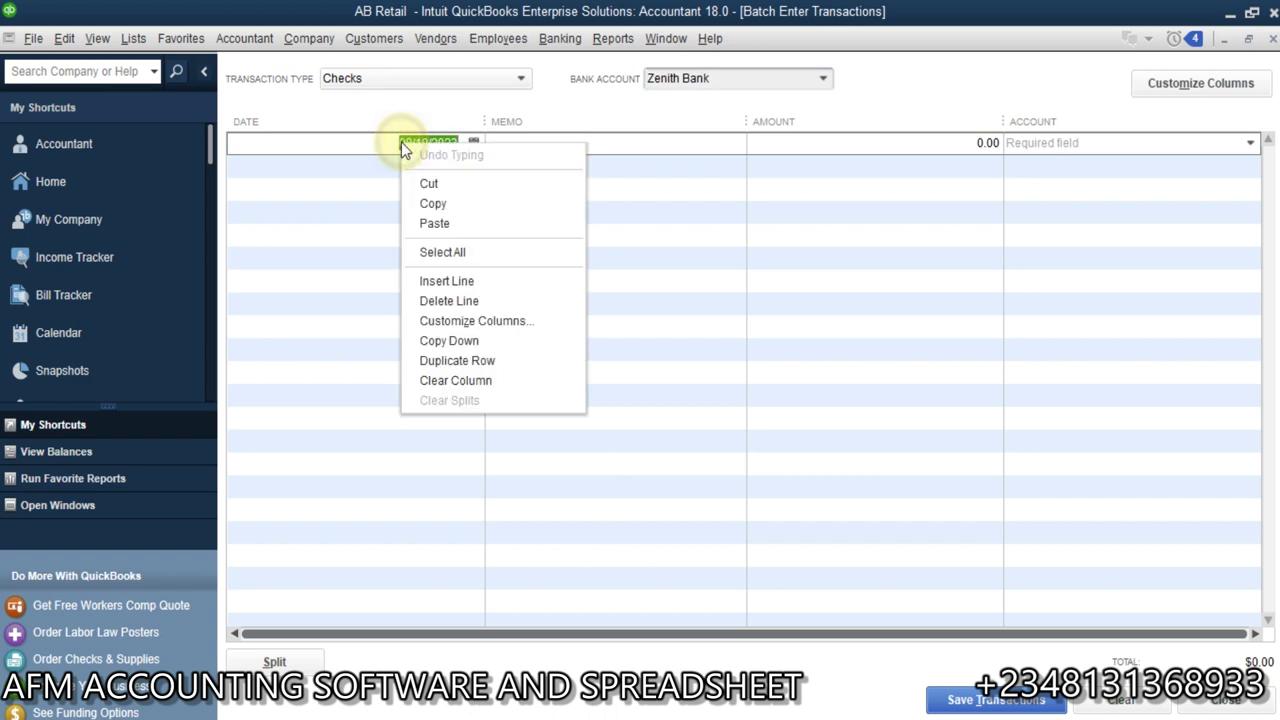
pyautogui.click(460, 219)
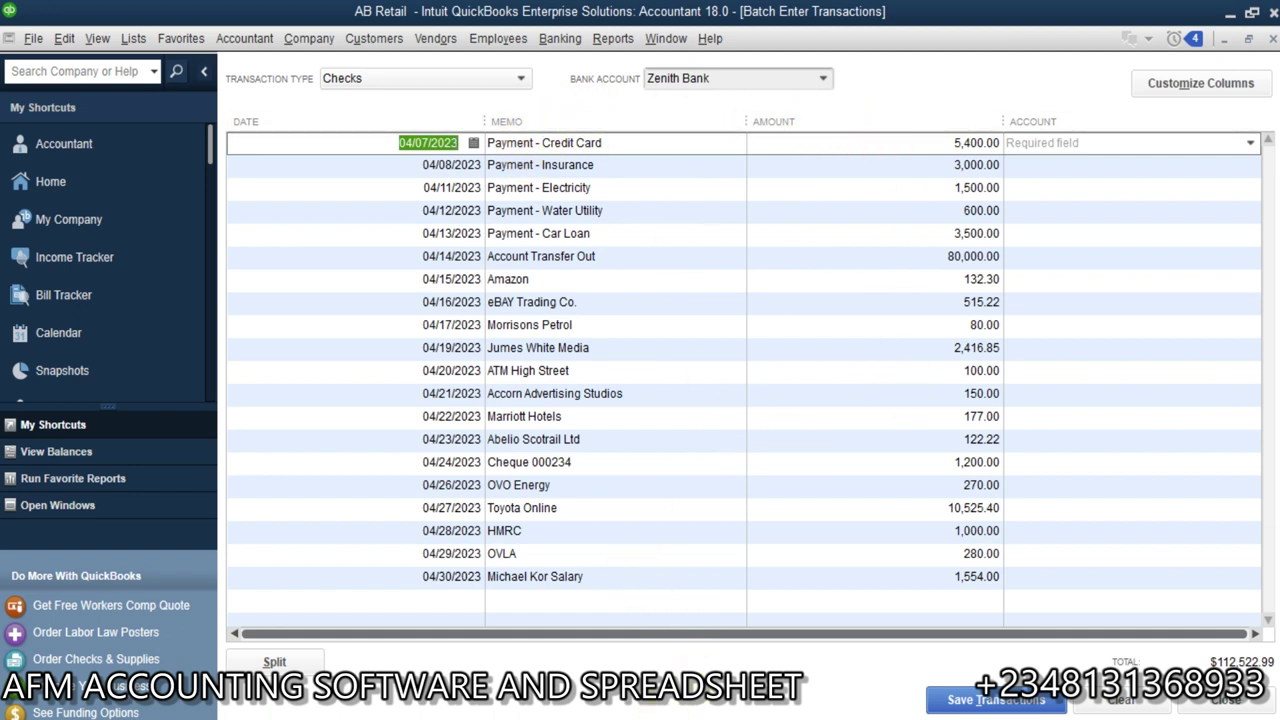
# - Assign the Expense Import account to the first transaction and copy it down to all the rows below
pyautogui.moveTo(660, 712)
pyautogui.moveTo(685, 627)
pyautogui.click(1250, 143)
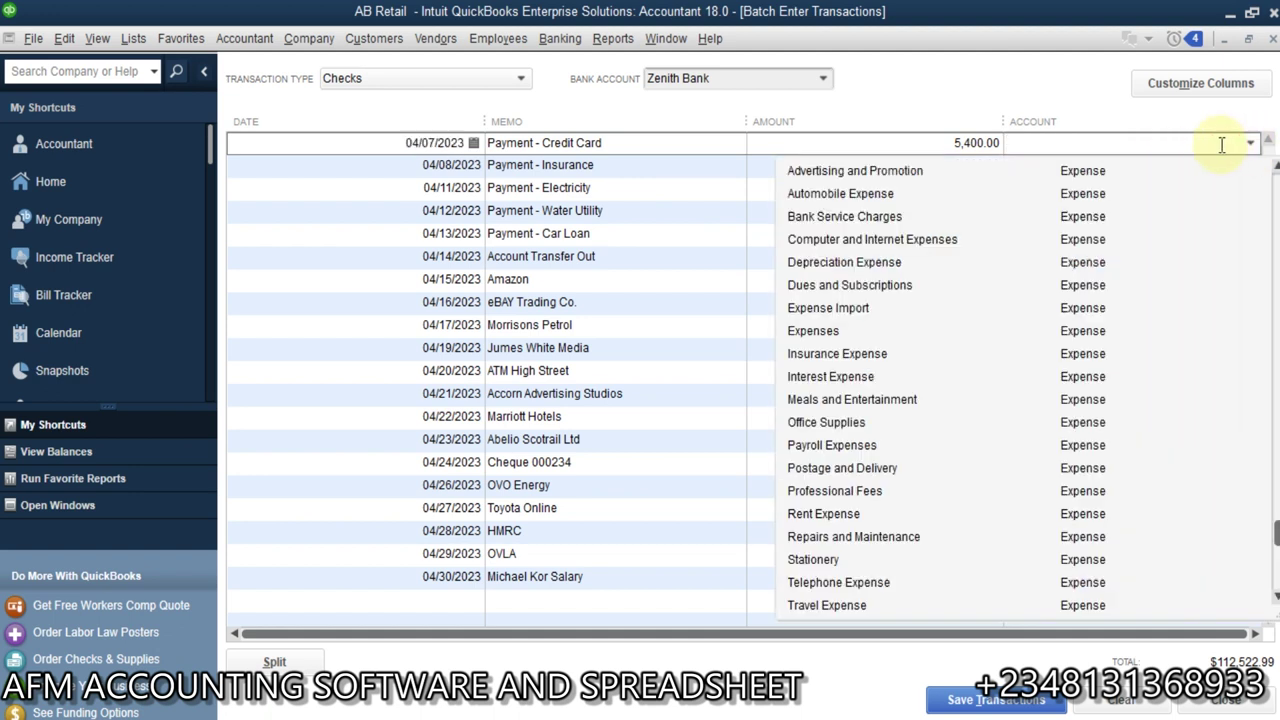
pyautogui.write('Expense Import')
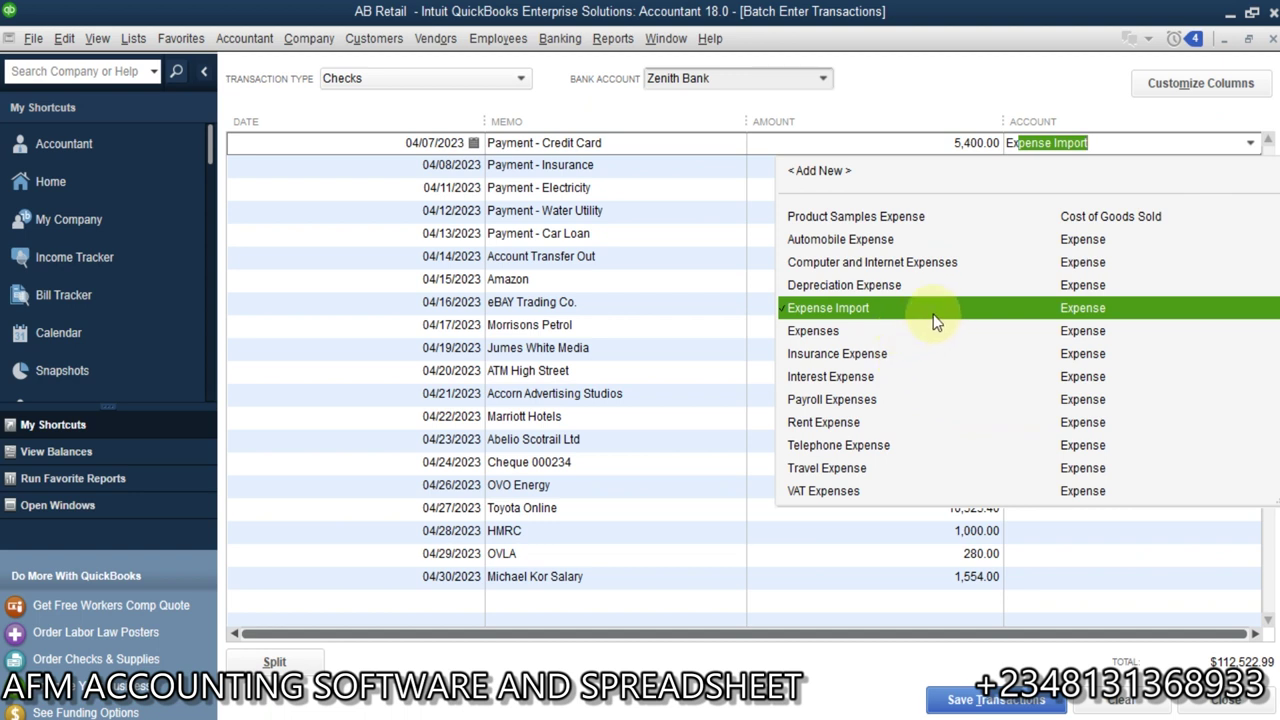
pyautogui.click(872, 311)
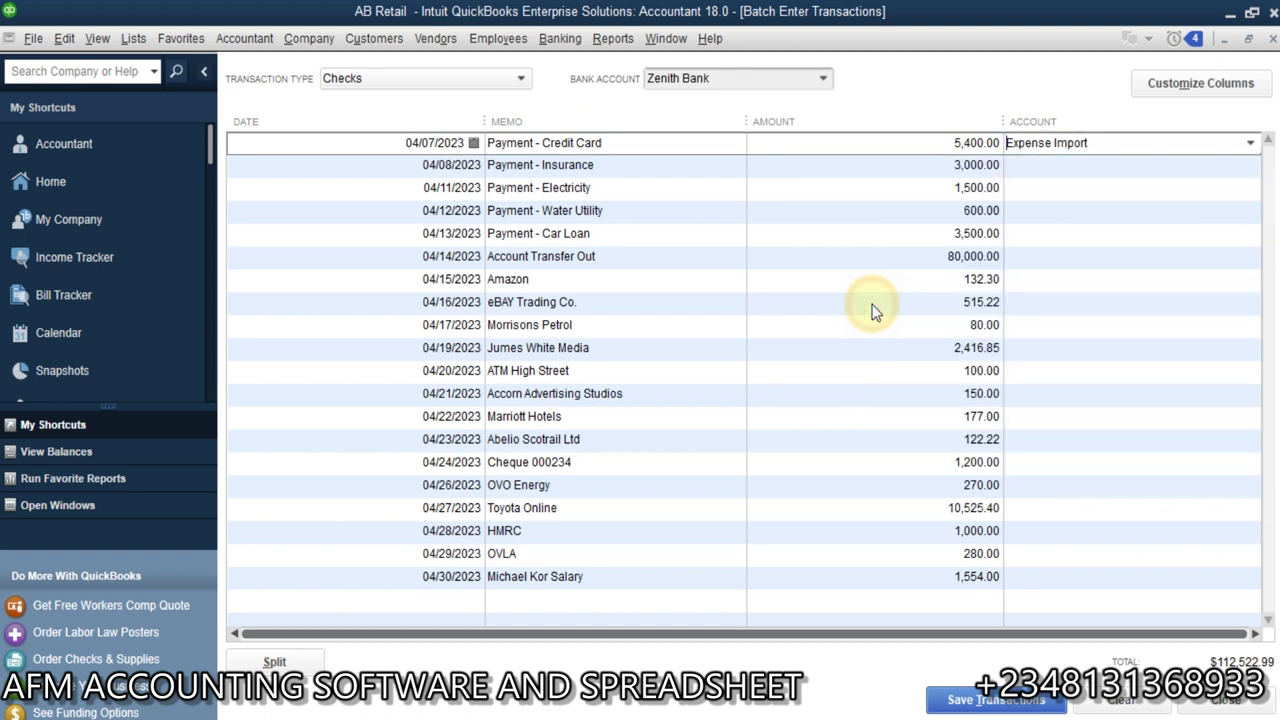
pyautogui.rightClick(1170, 147)
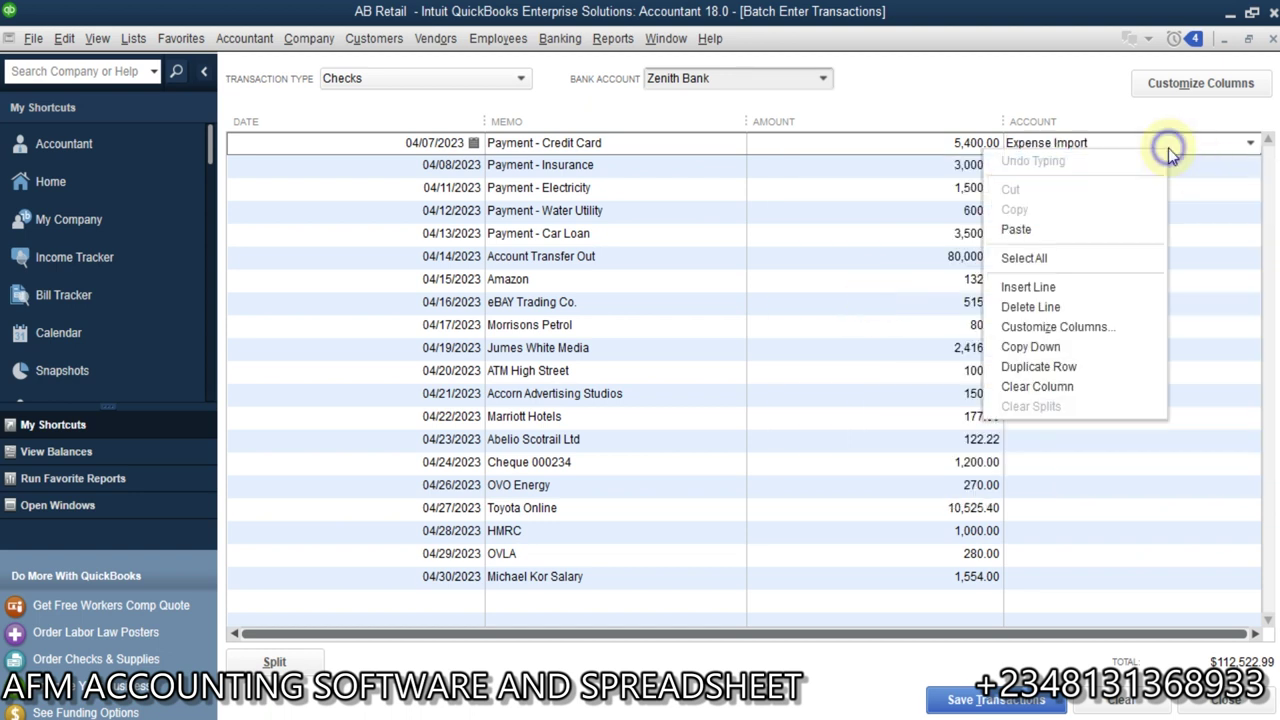
pyautogui.click(1050, 346)
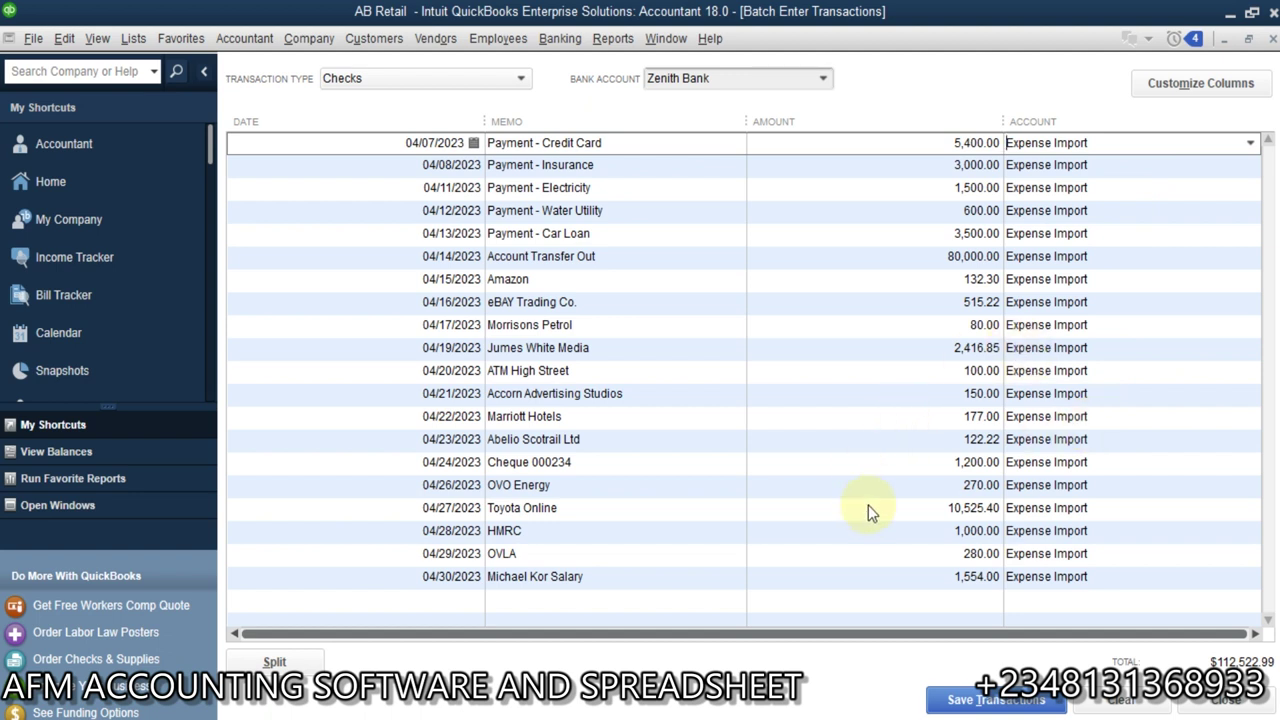
pyautogui.click(956, 698)
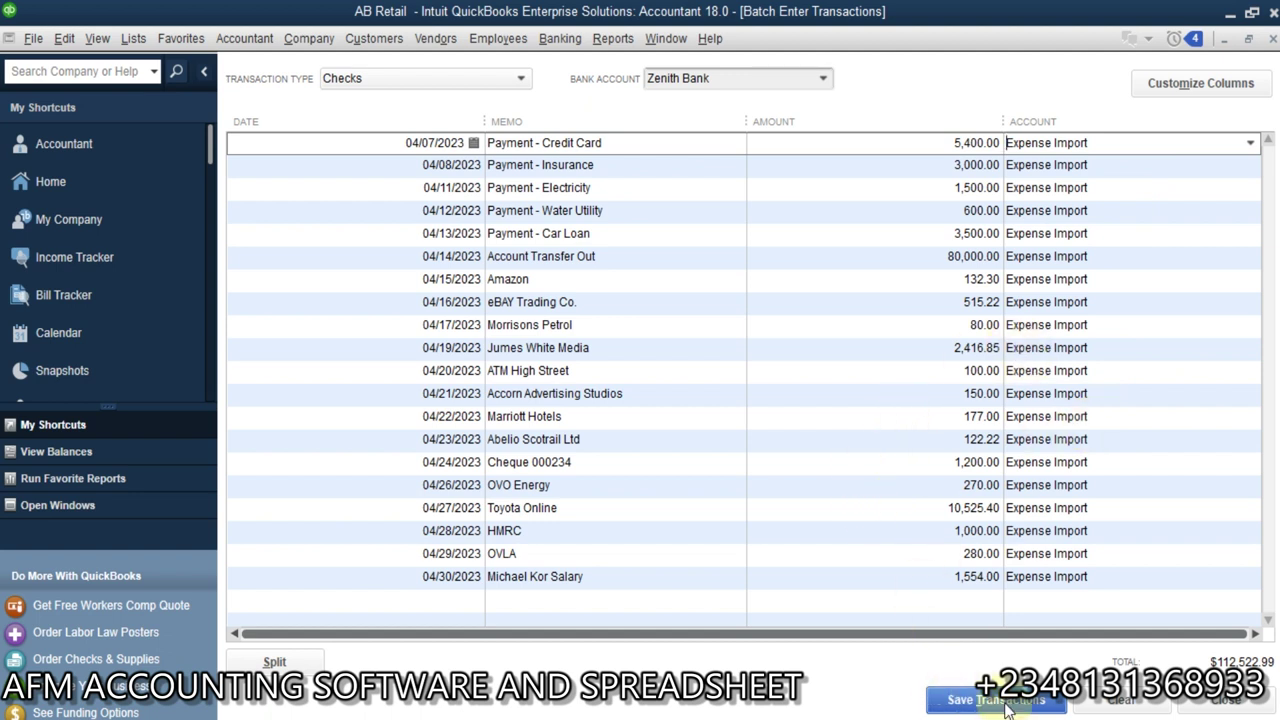
pyautogui.click(620, 316)
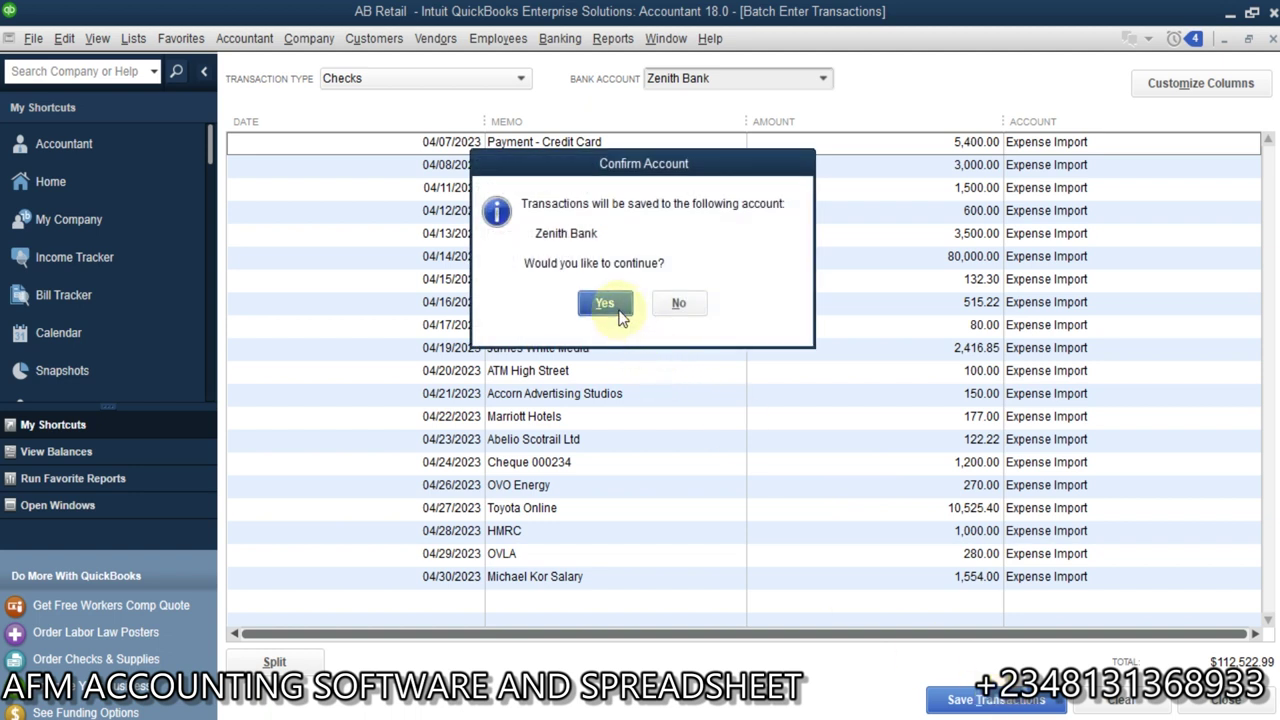
pyautogui.click(678, 306)
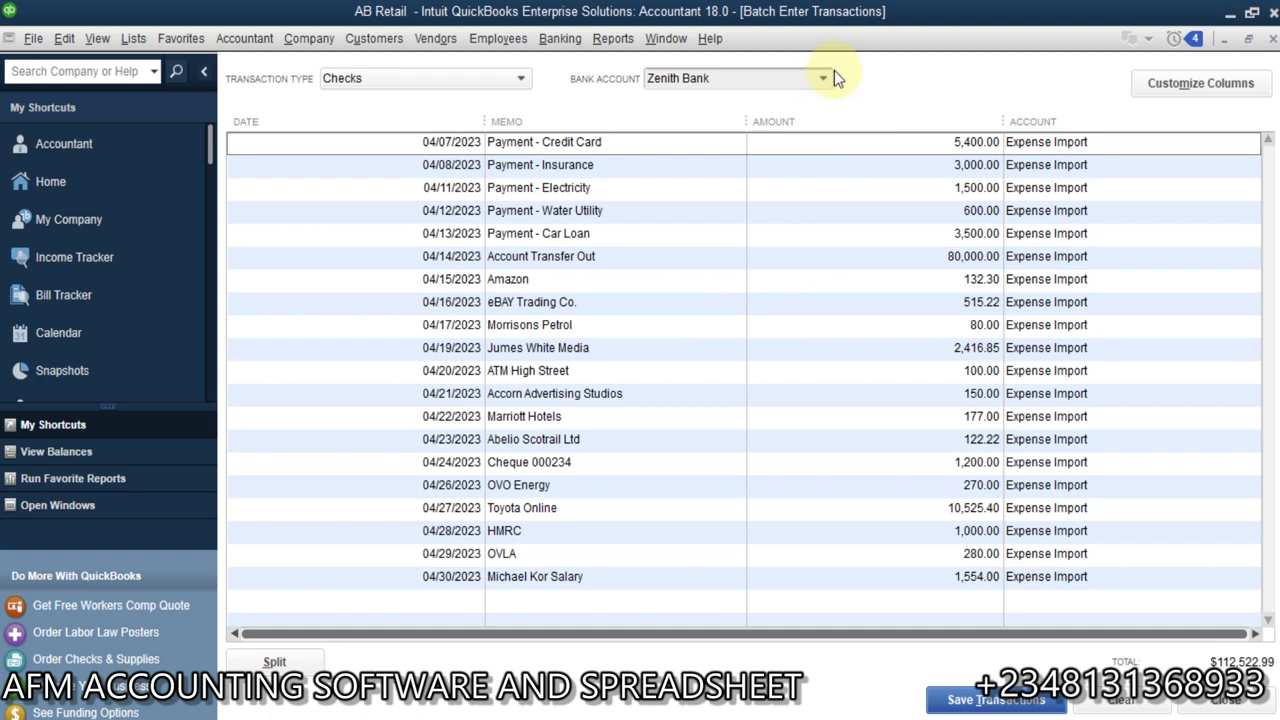
# - Create a new bank account named Premium Trust Bank and use it as the bank account for the check batch
pyautogui.click(822, 84)
pyautogui.click(709, 106)
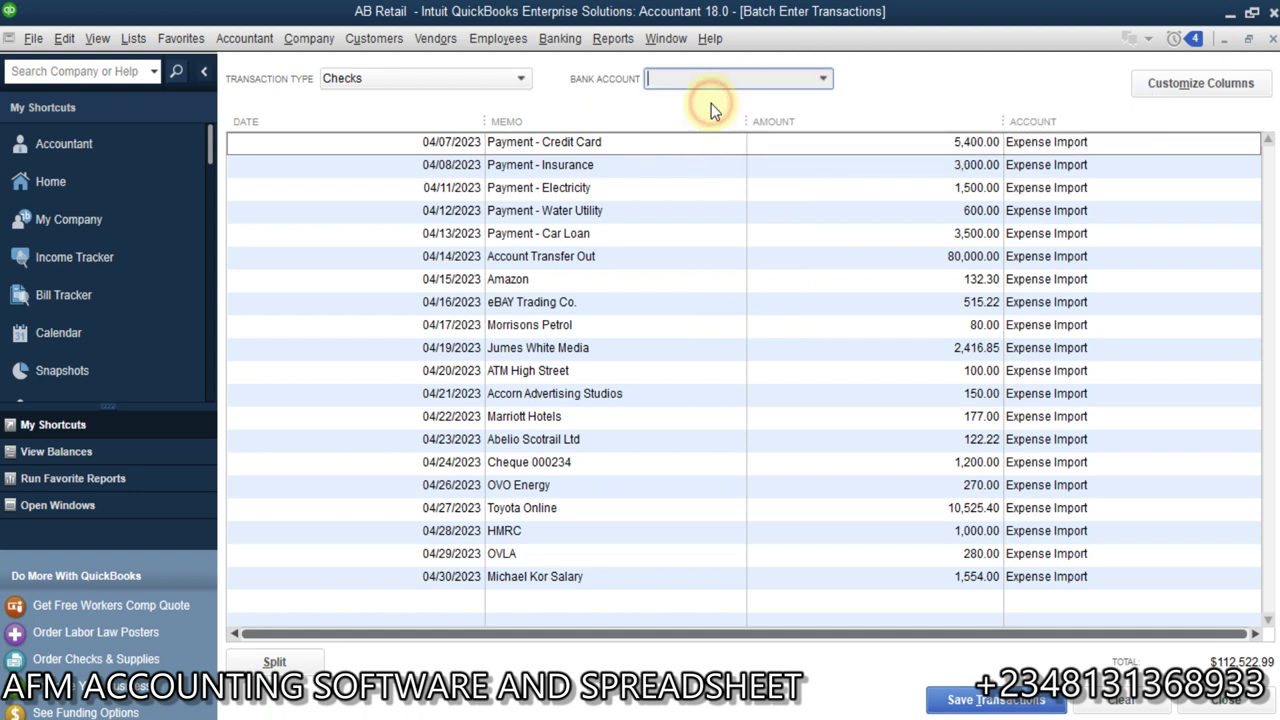
pyautogui.click(612, 196)
pyautogui.write('P')
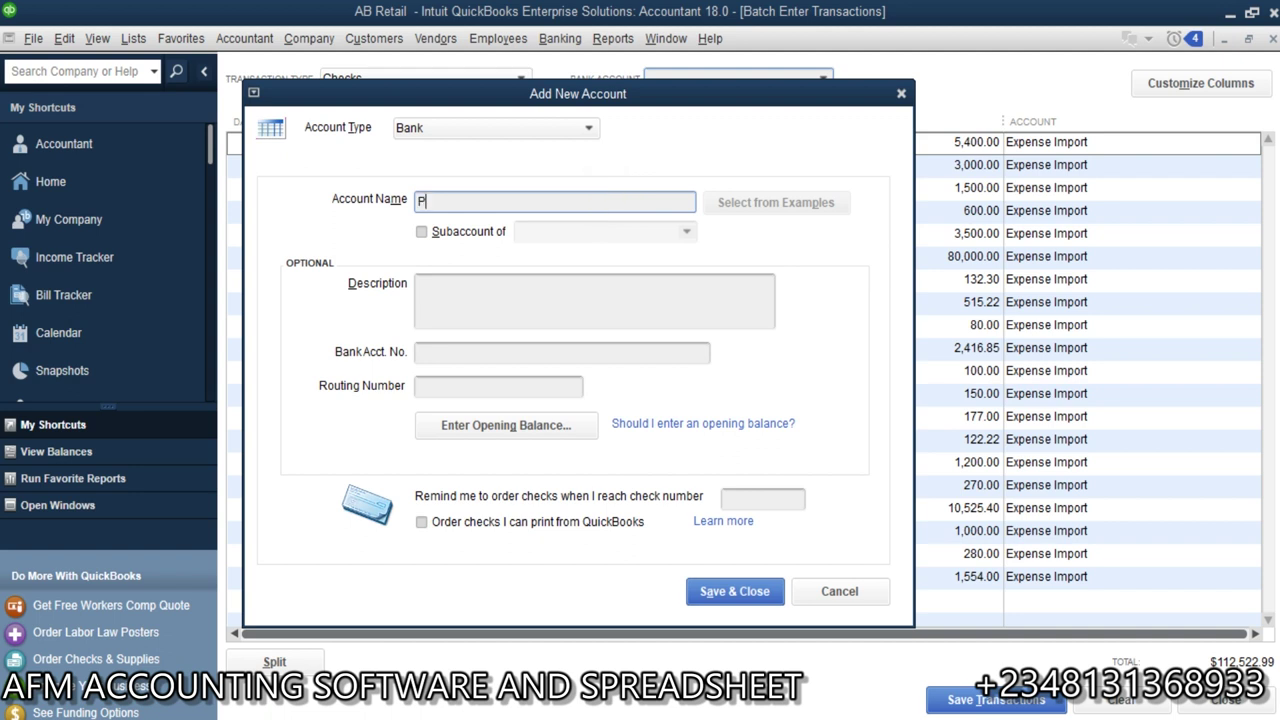
pyautogui.write('remium Trust Bank')
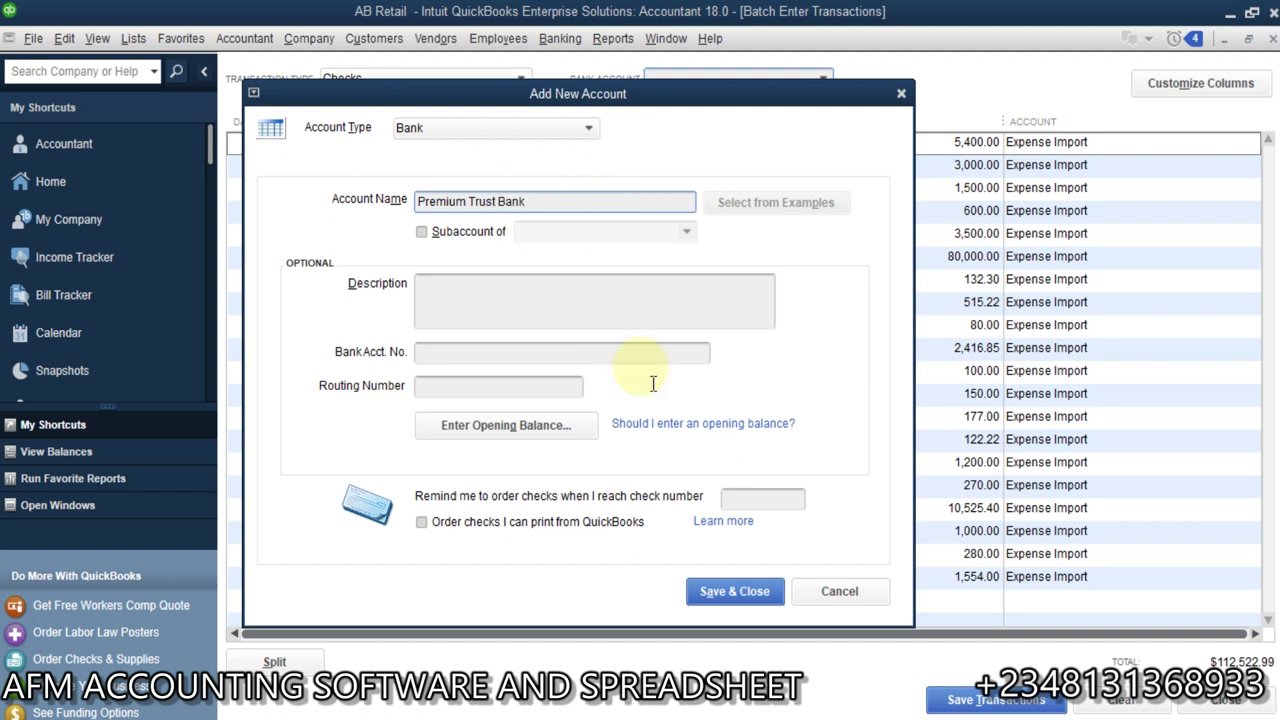
pyautogui.click(735, 591)
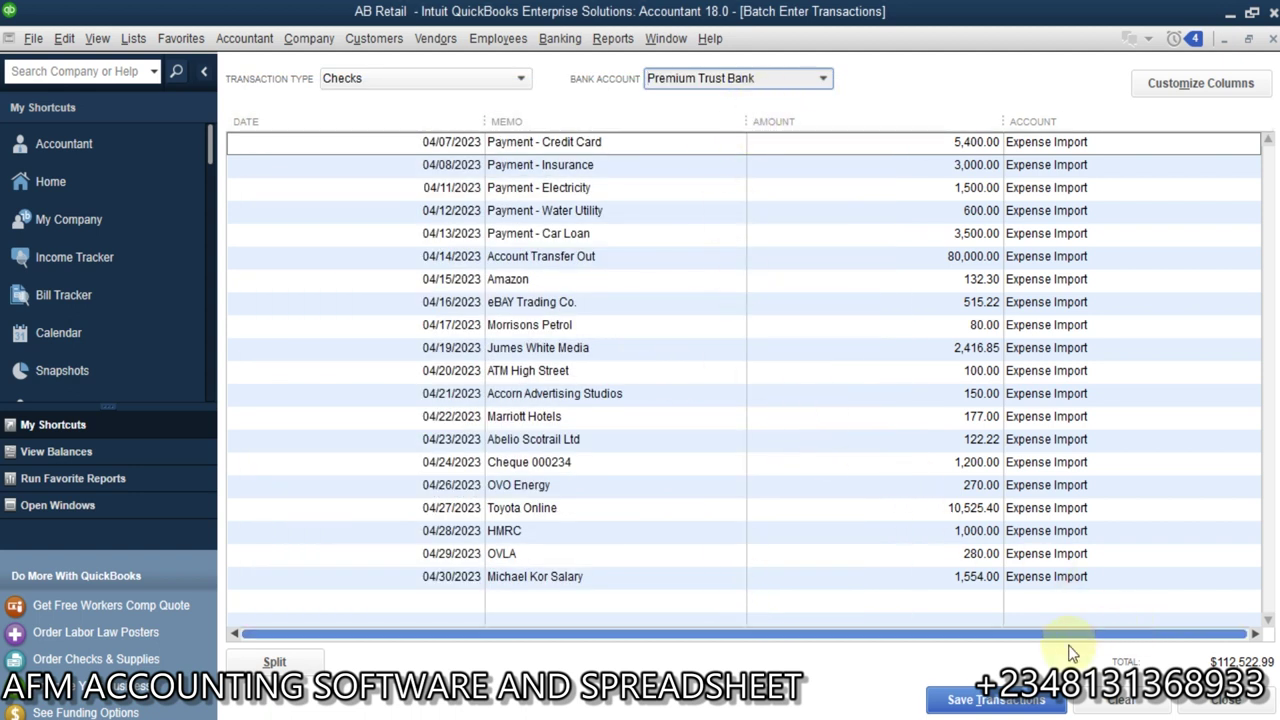
# - Save the batch of checks to the Premium Trust Bank account and confirm the posting
pyautogui.click(1000, 703)
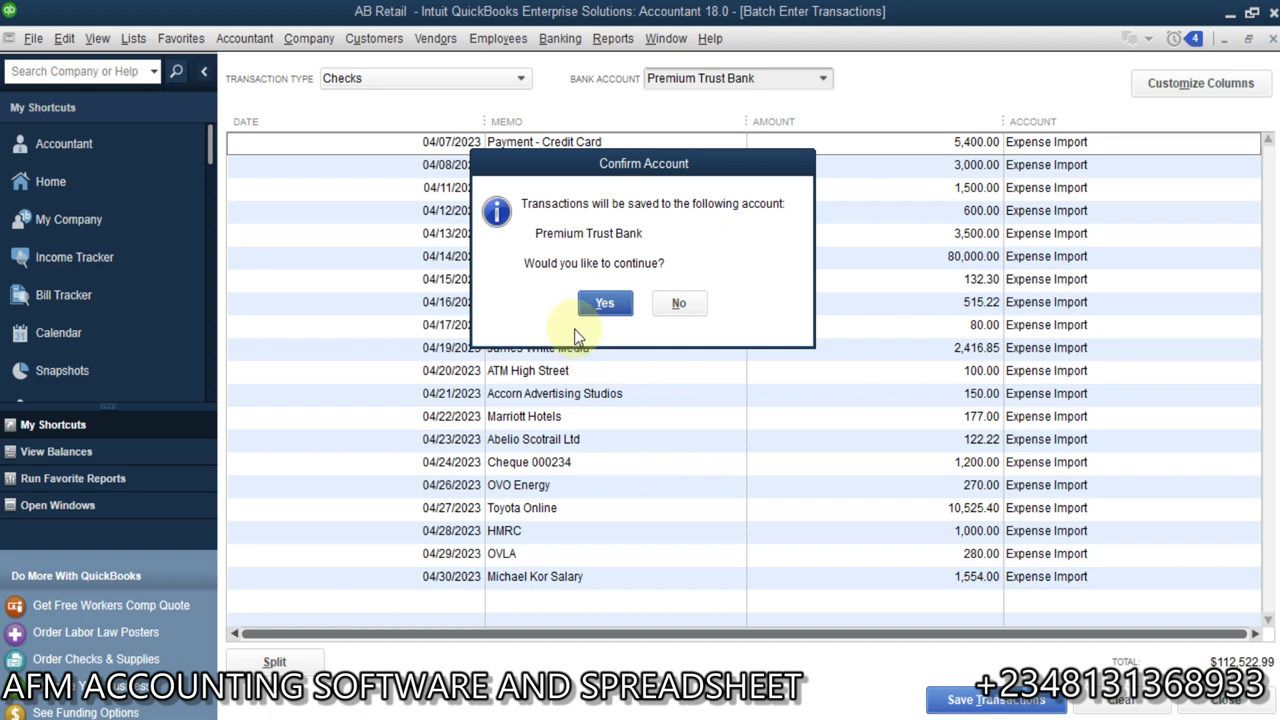
pyautogui.click(605, 305)
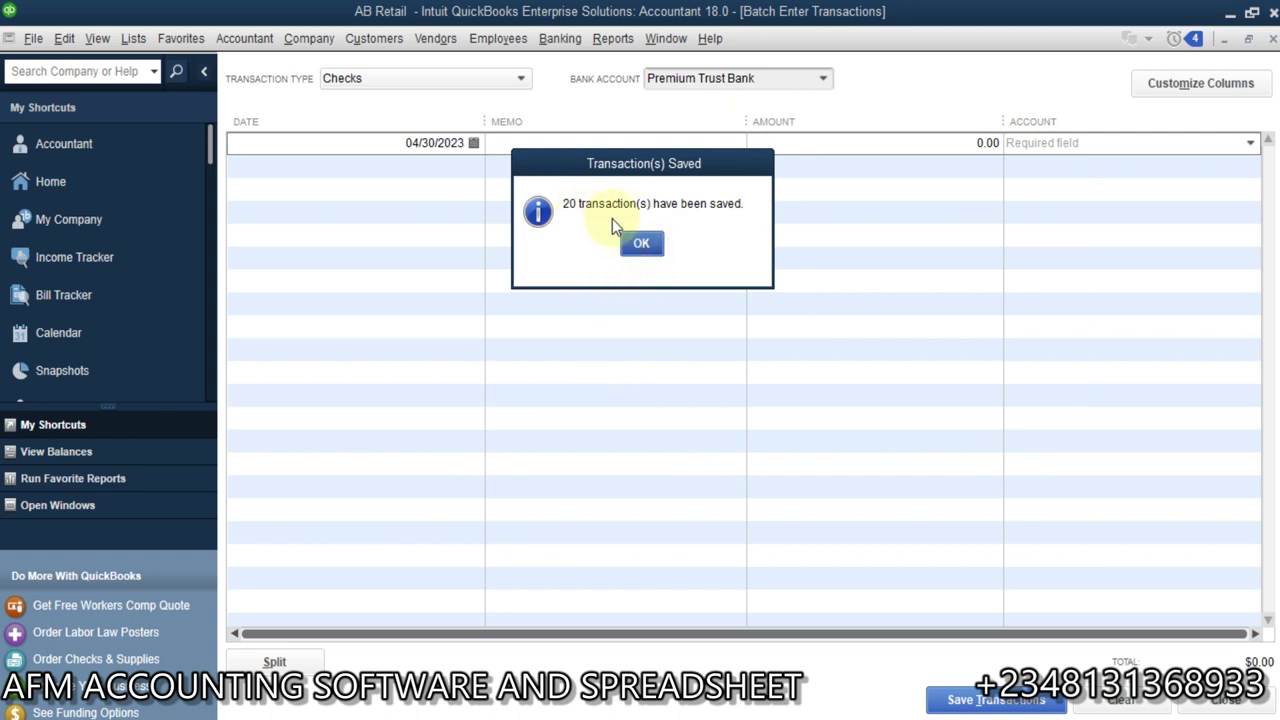
pyautogui.click(645, 242)
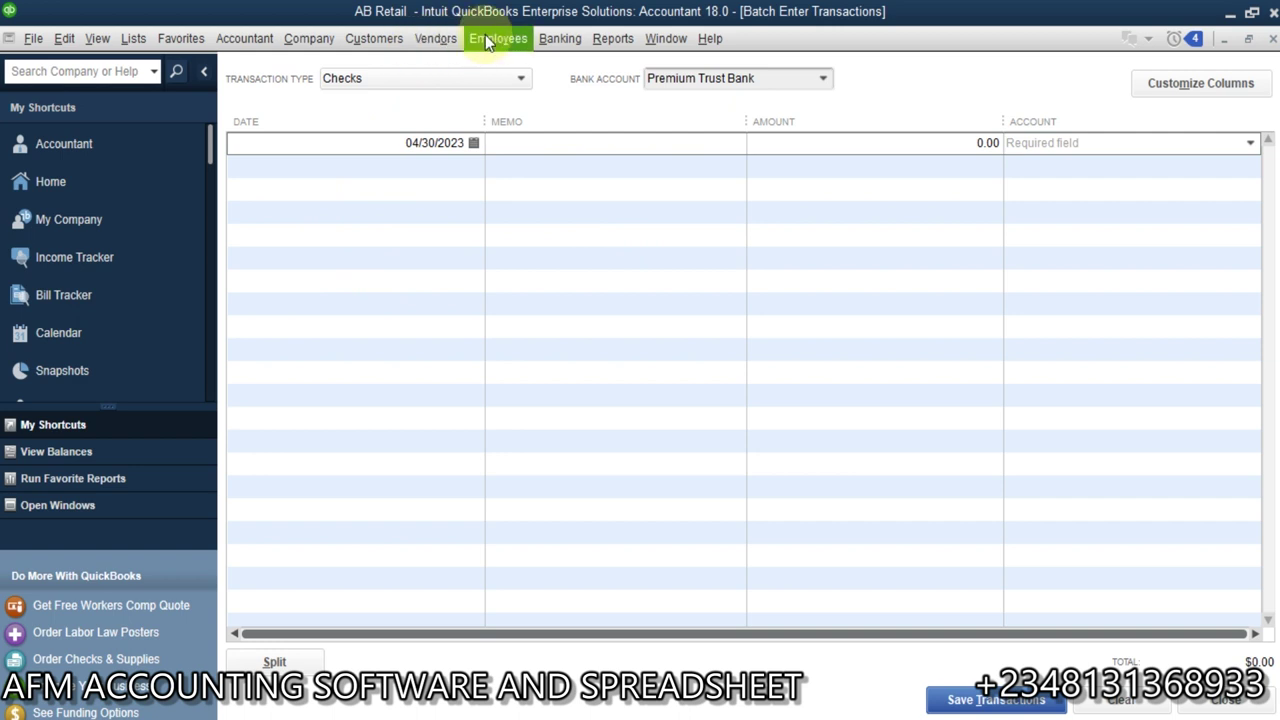
# - Open the Premium Trust Bank register from the Chart of Accounts and review the imported check entries
pyautogui.click(100, 512)
pyautogui.click(117, 193)
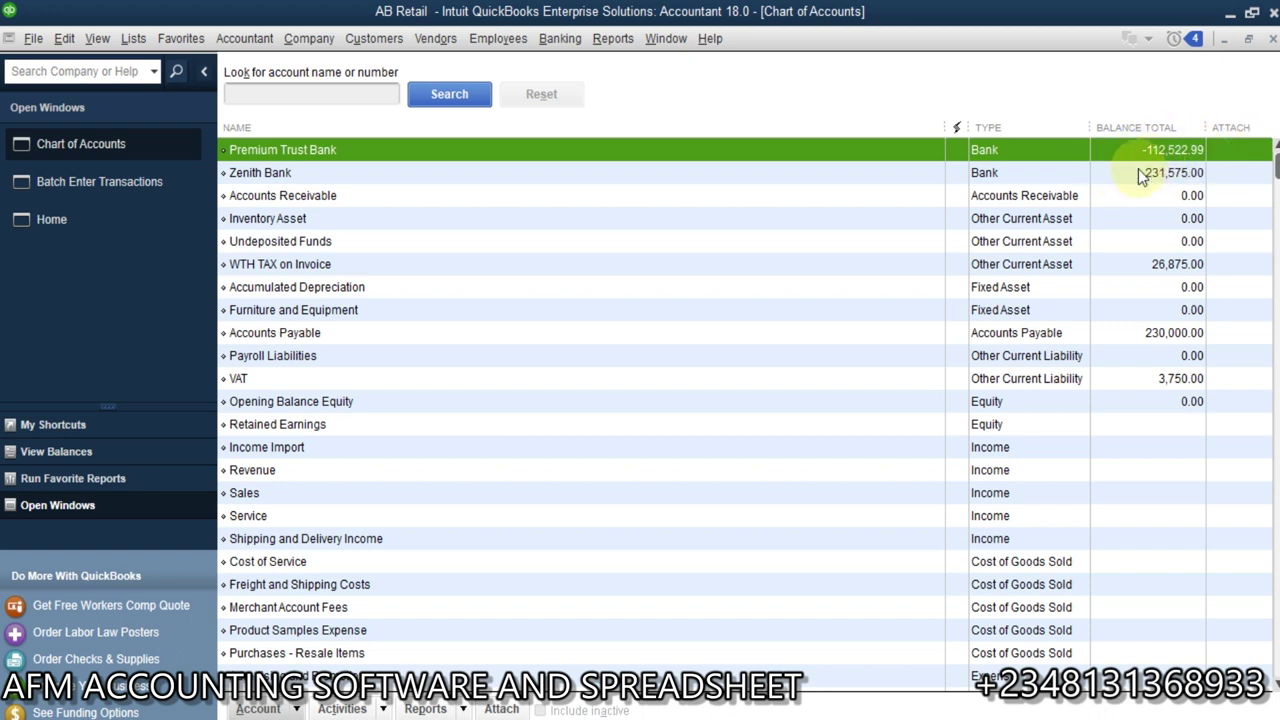
pyautogui.doubleClick(837, 155)
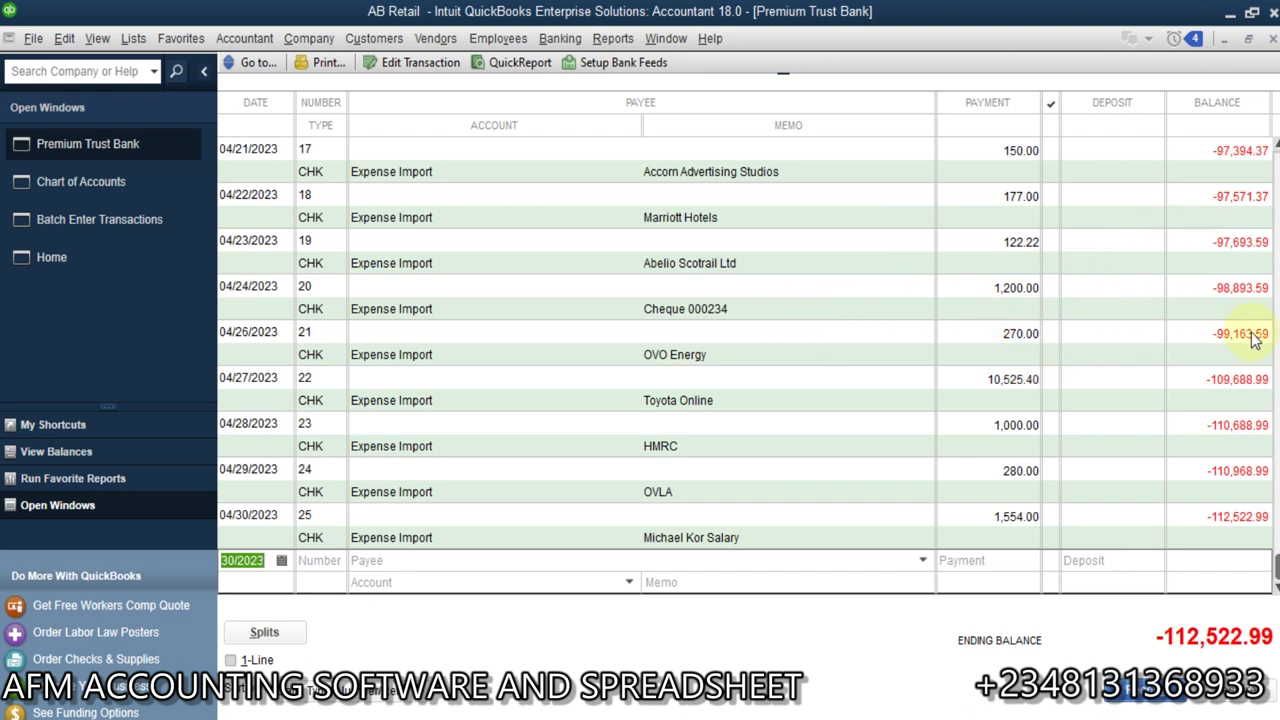
pyautogui.click(1278, 262)
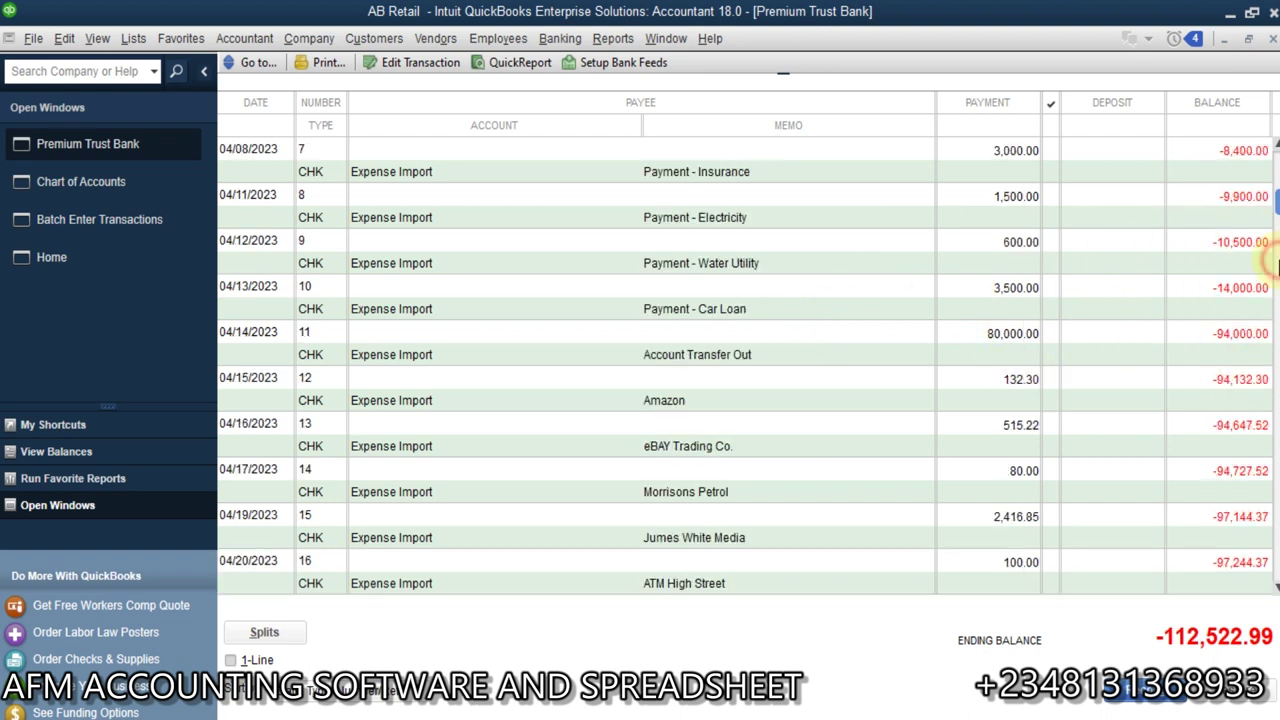
pyautogui.click(1278, 262)
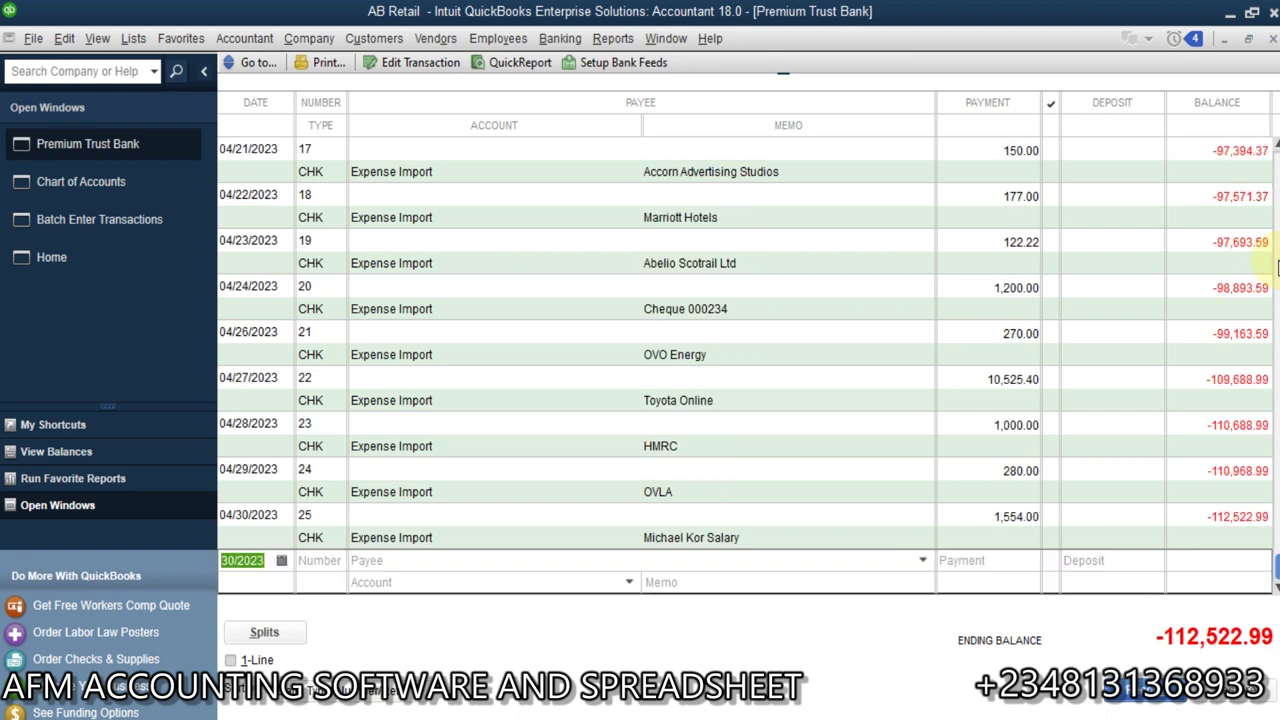
# - Return to the batch entry window and set the transaction type to Deposits
pyautogui.click(82, 221)
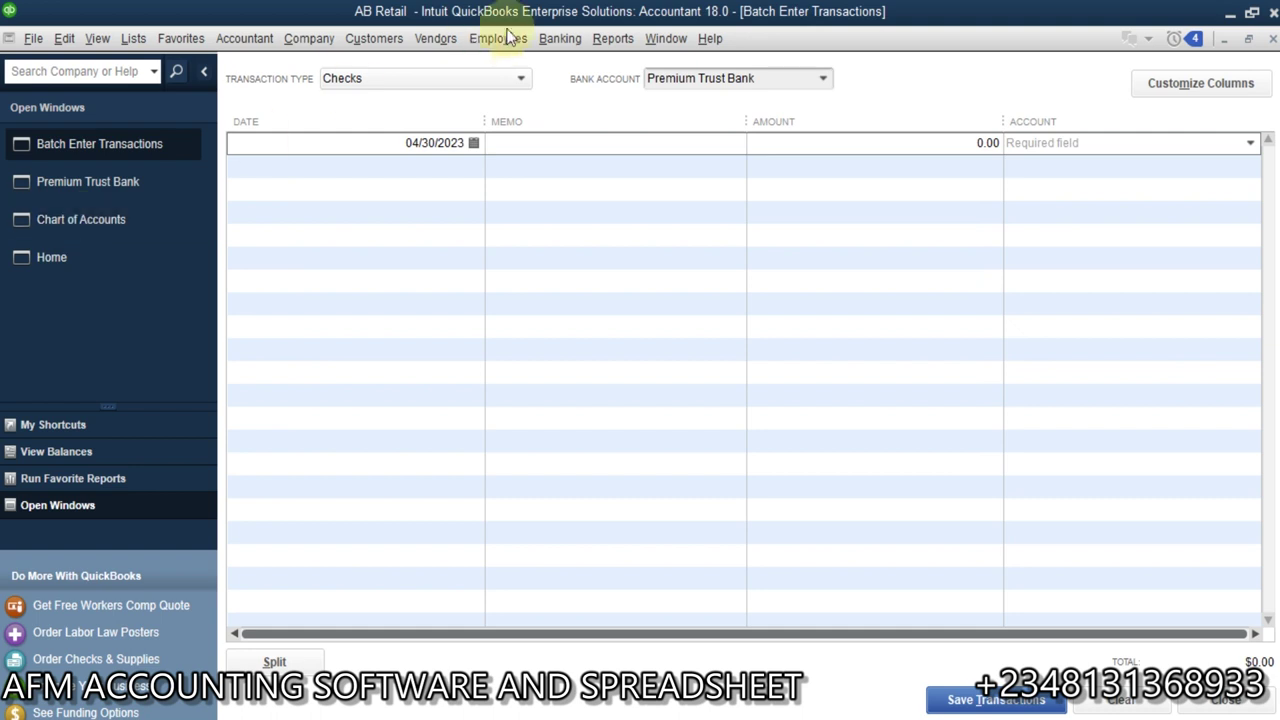
pyautogui.click(521, 79)
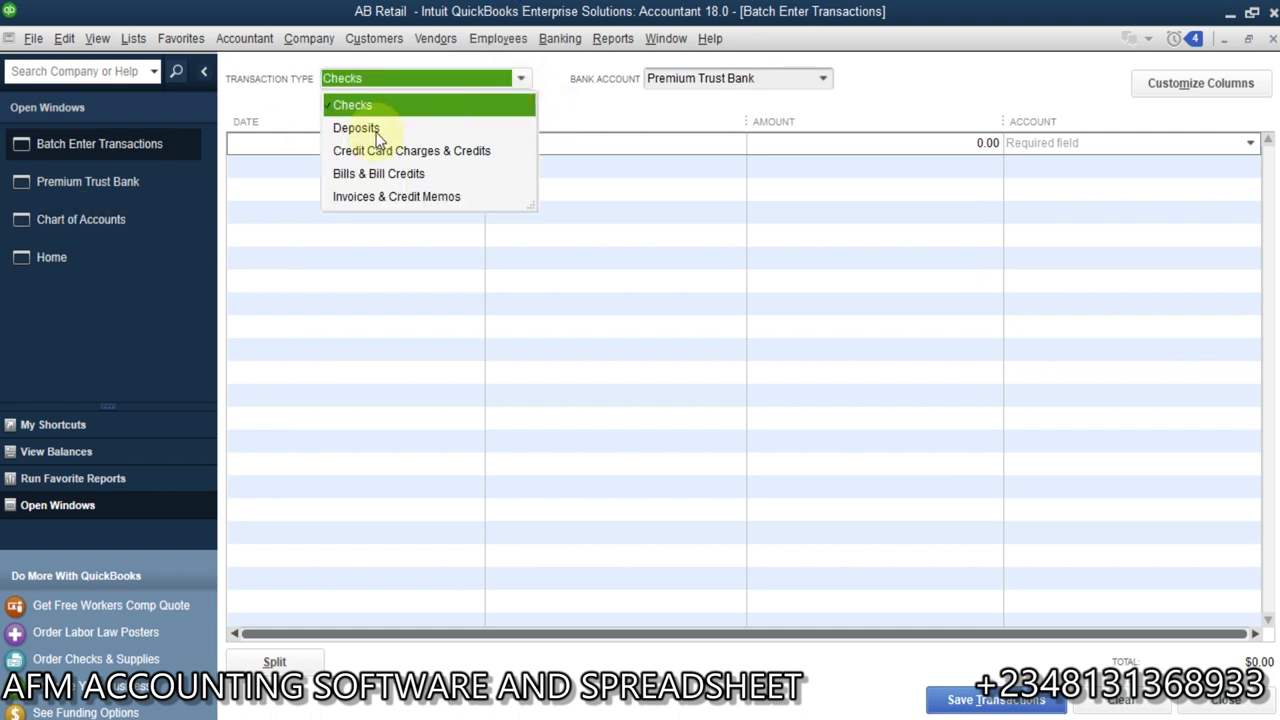
pyautogui.click(356, 128)
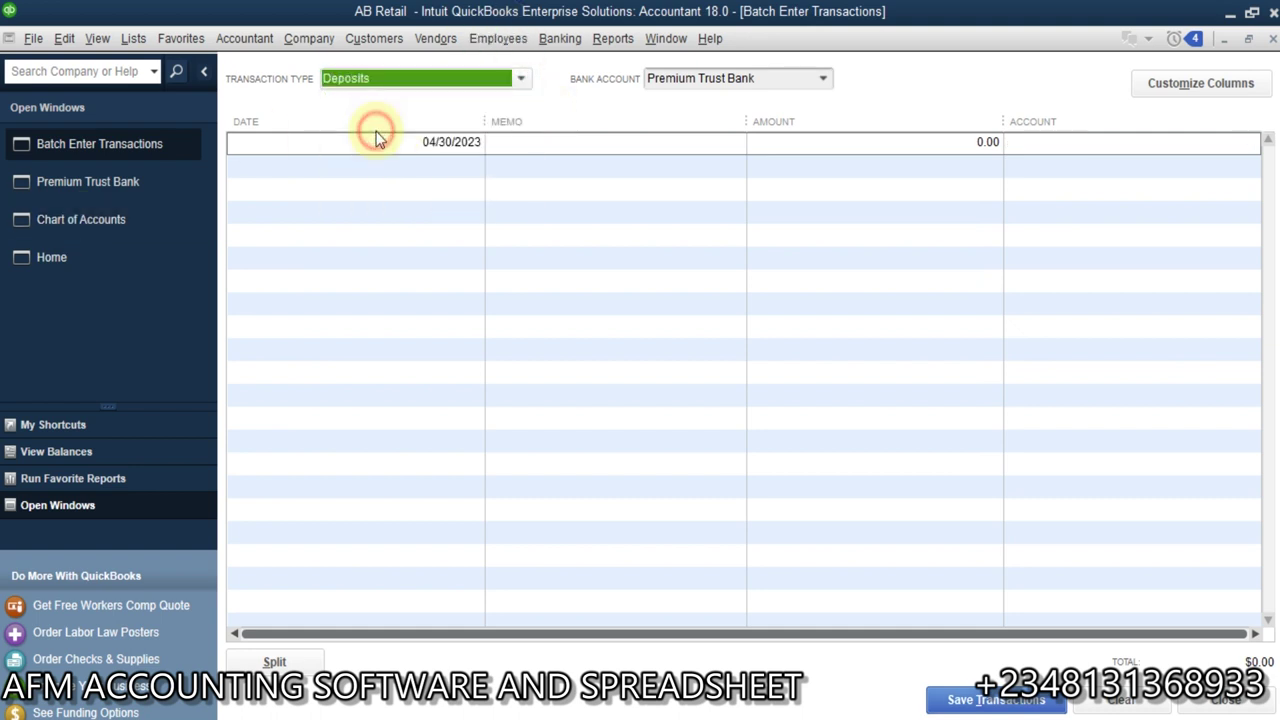
pyautogui.click(519, 80)
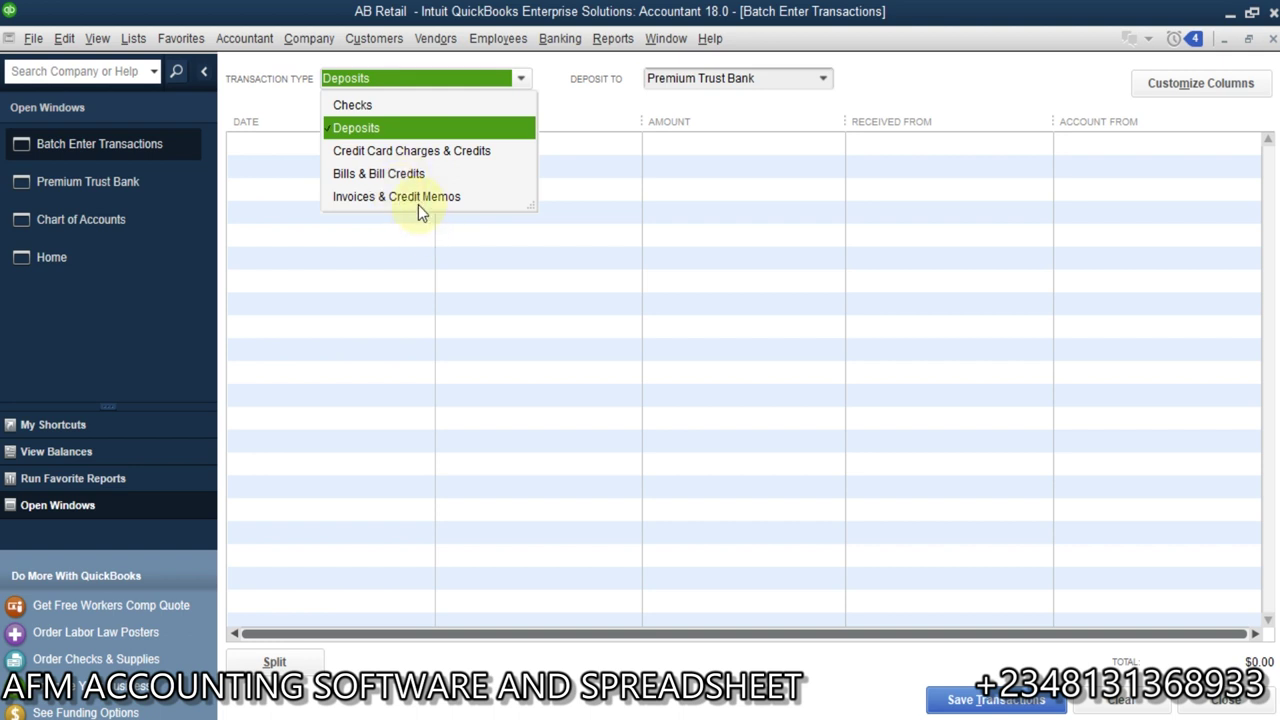
pyautogui.click(400, 129)
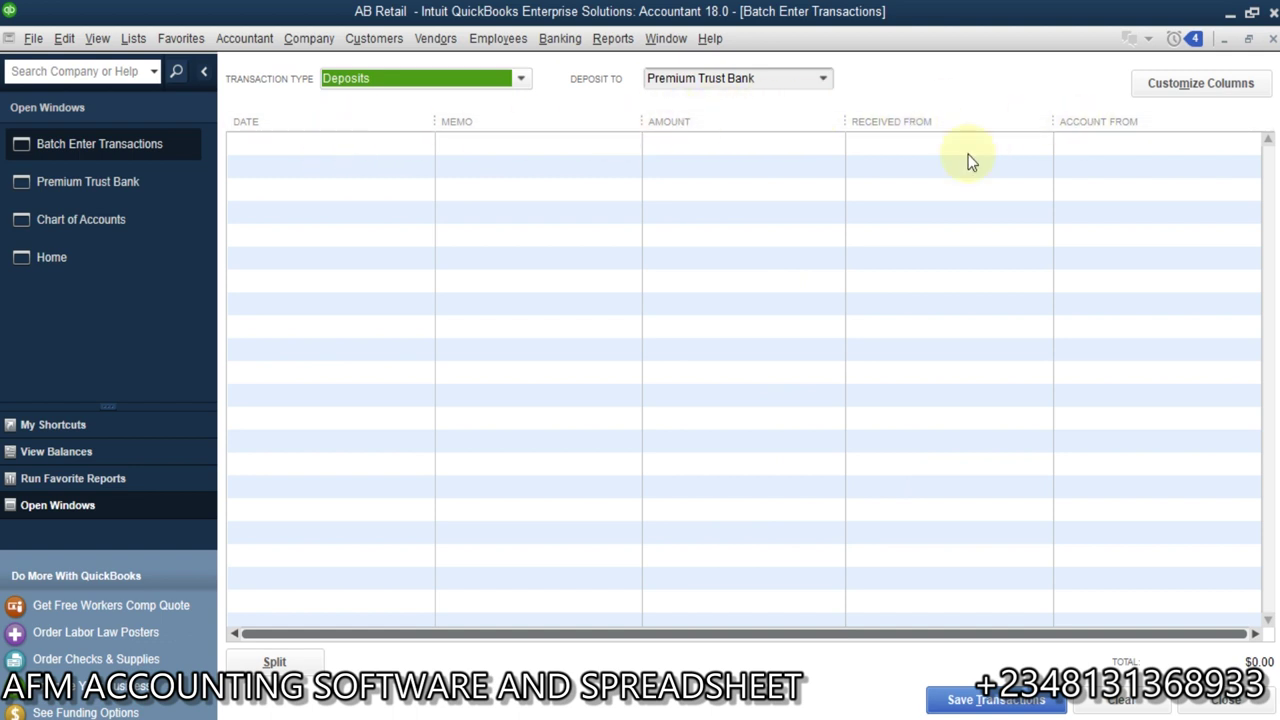
# - Switch to the Excel bank statement and unhide the Deposit column between Description and Withdrawal
pyautogui.click(667, 712)
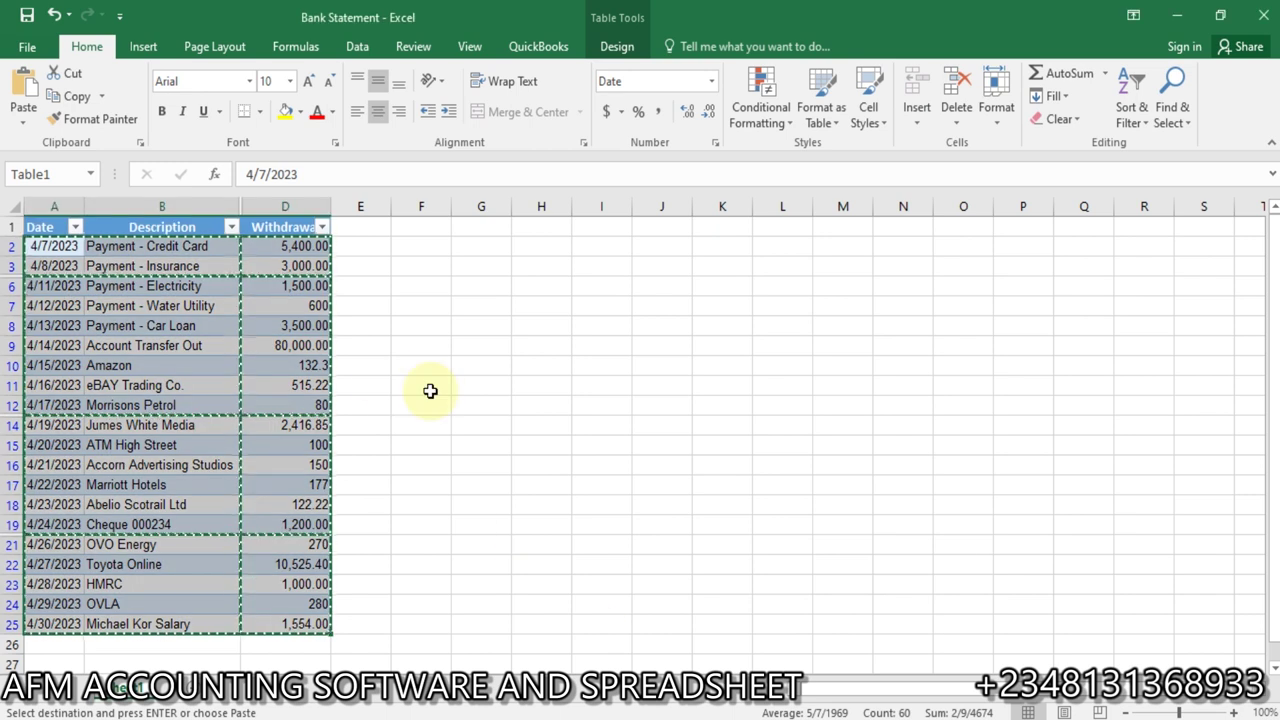
pyautogui.doubleClick(240, 205)
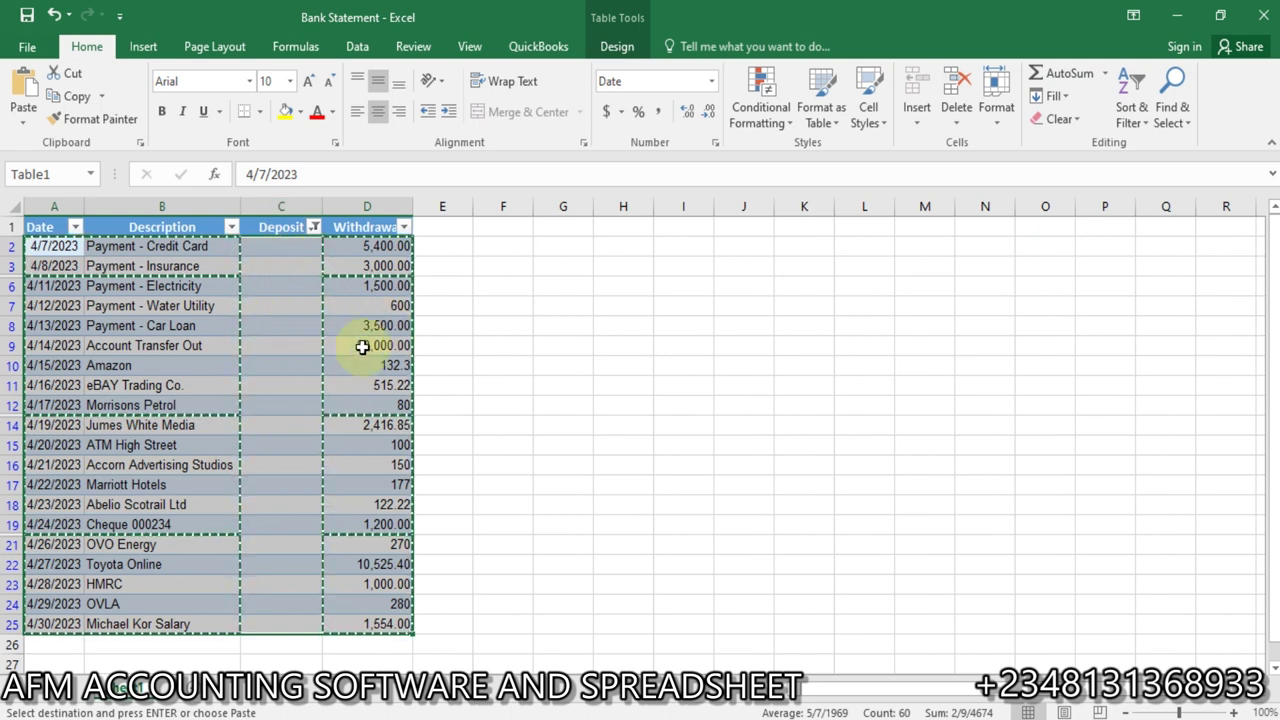
pyautogui.click(517, 391)
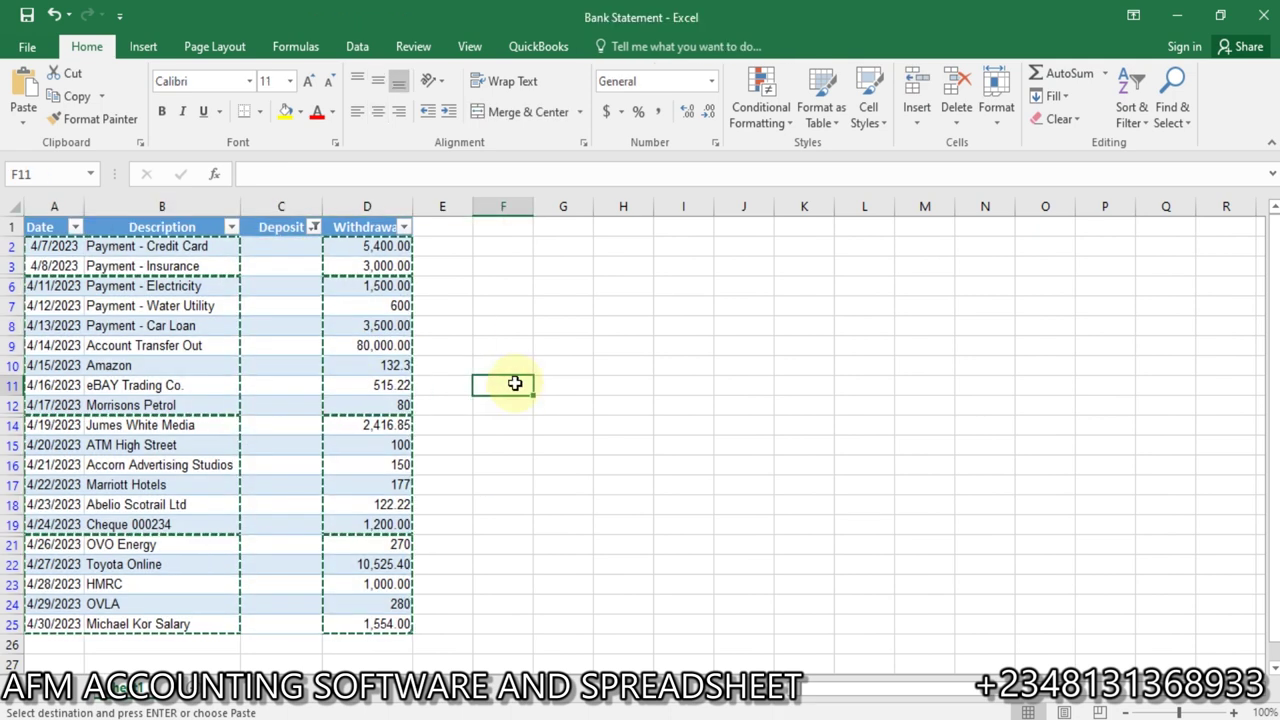
pyautogui.click(517, 389)
pyautogui.click(365, 306)
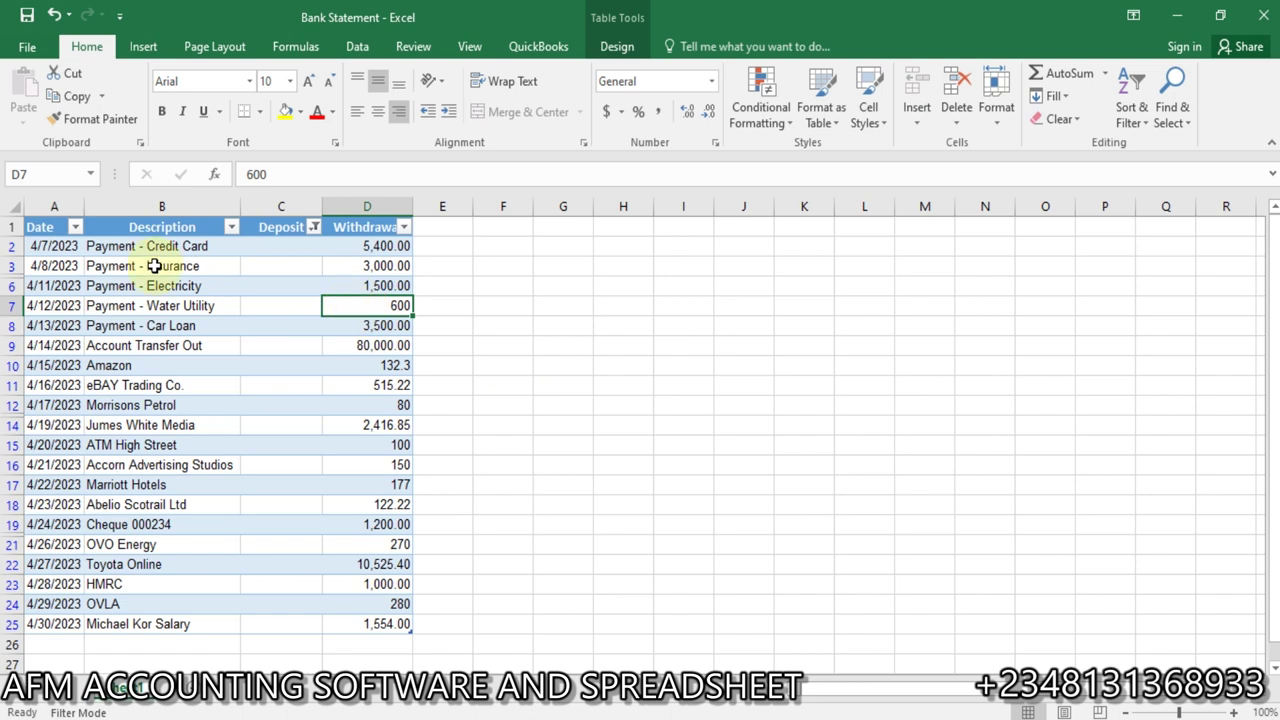
# - Remove the blanks-only filter from the Deposit column so that all its values are included
pyautogui.click(315, 228)
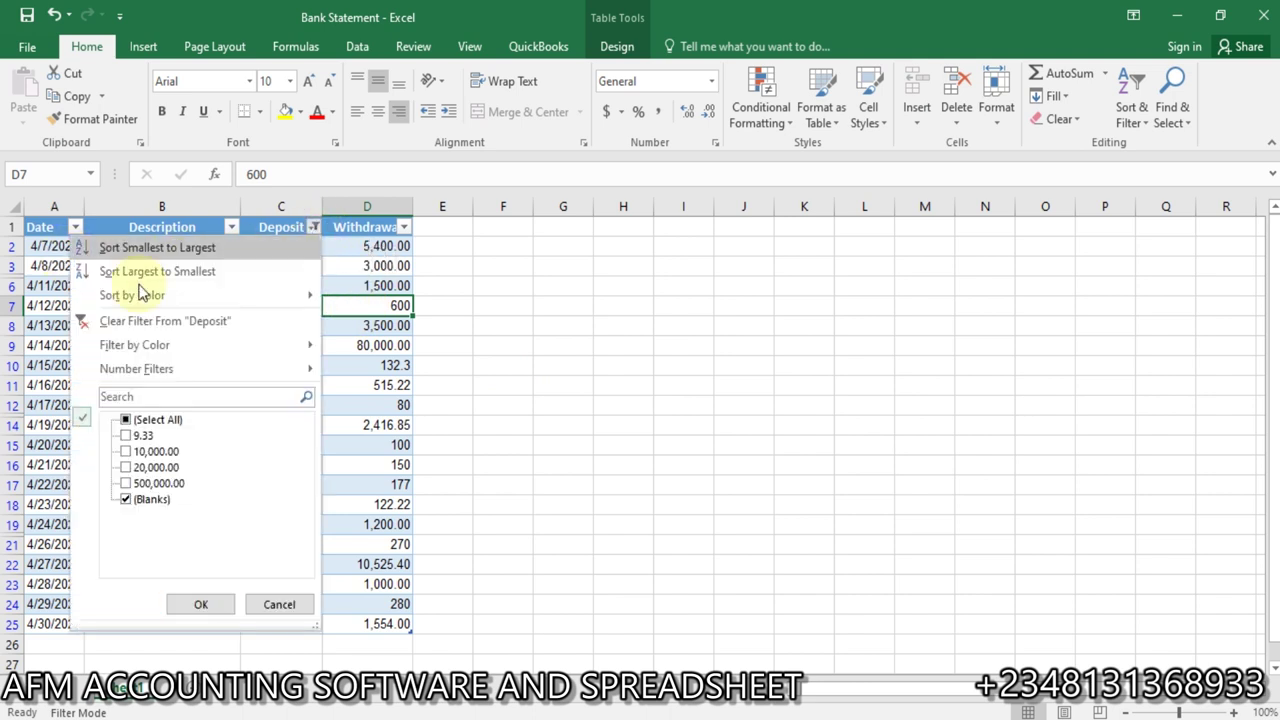
pyautogui.click(125, 420)
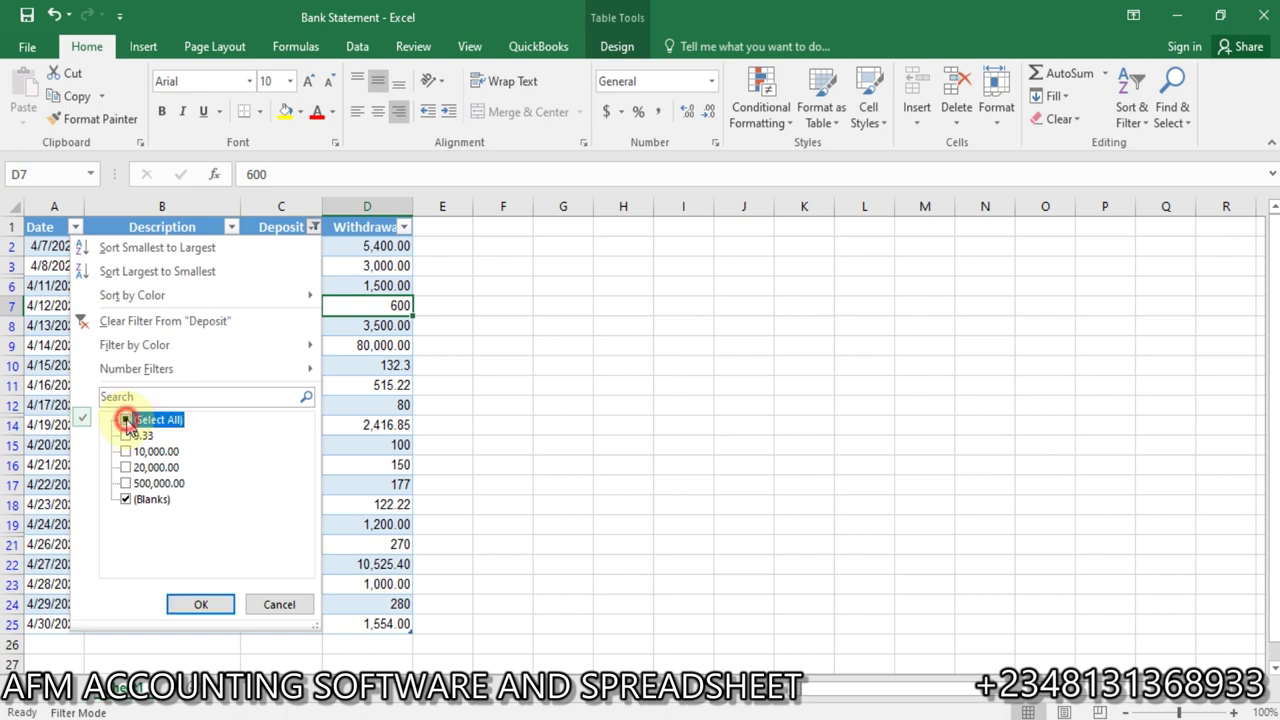
pyautogui.click(200, 603)
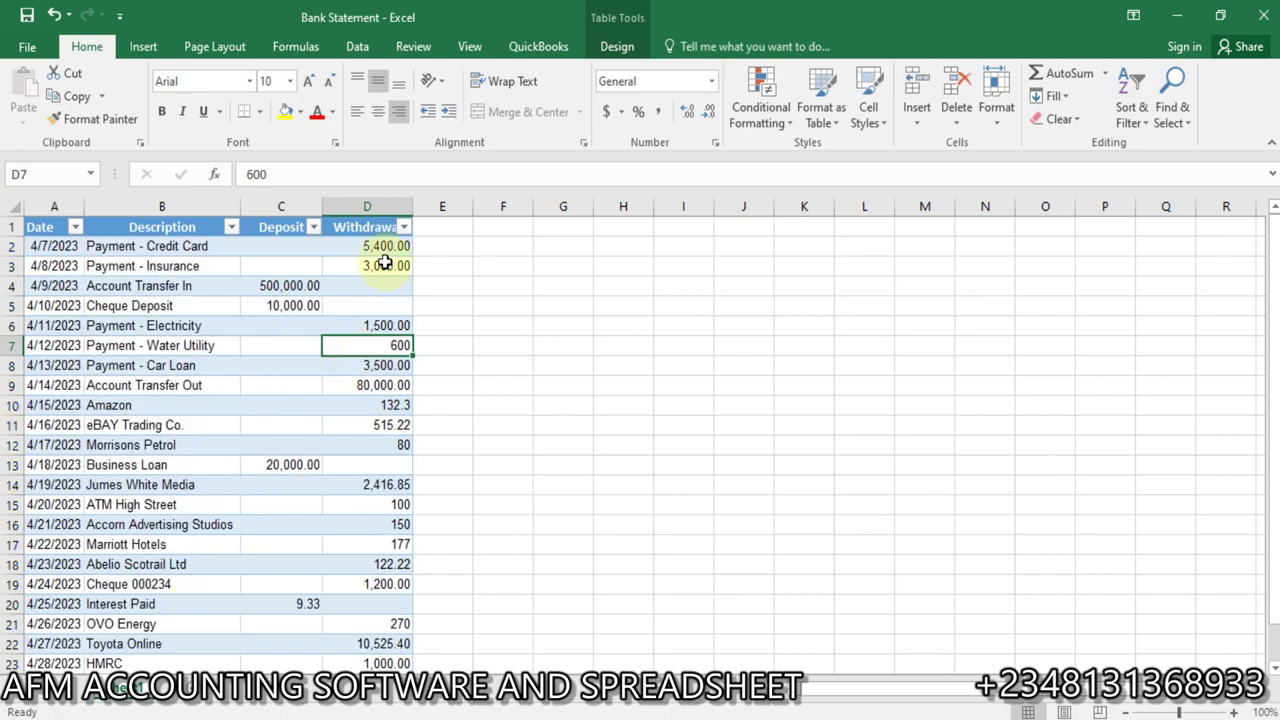
# - Filter the Withdrawal column to show only blank entries
pyautogui.click(406, 227)
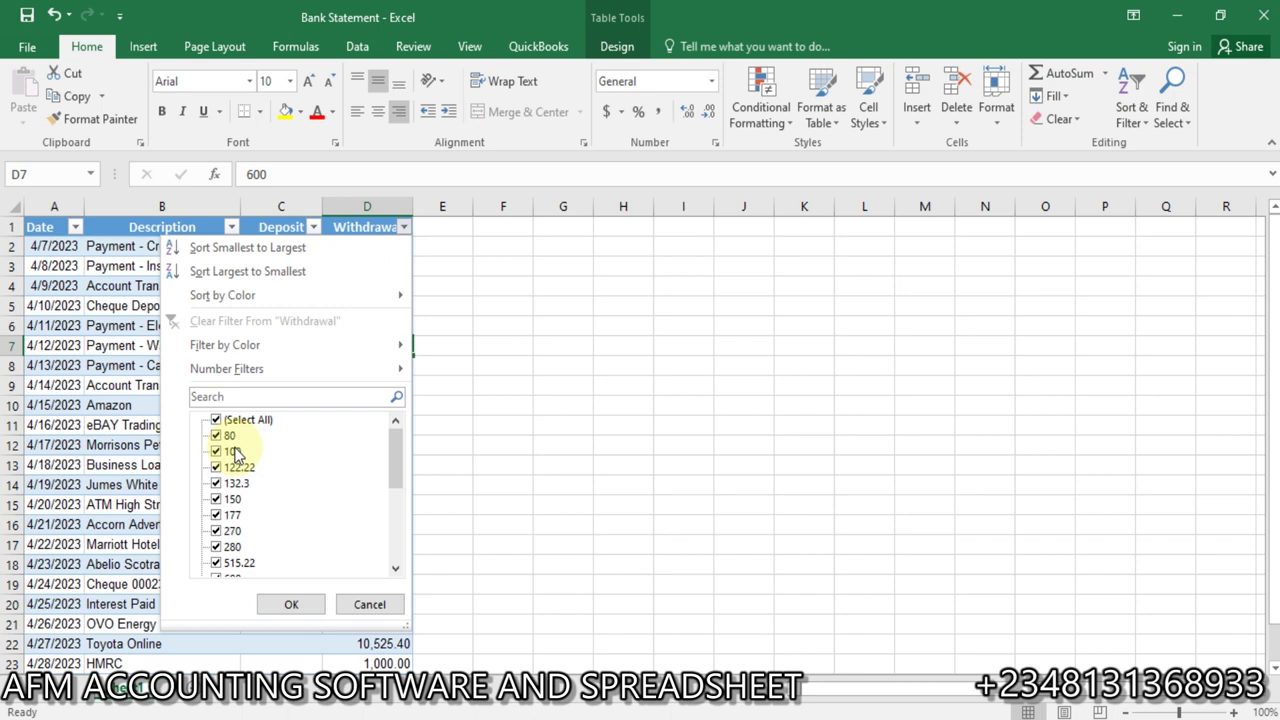
pyautogui.click(217, 421)
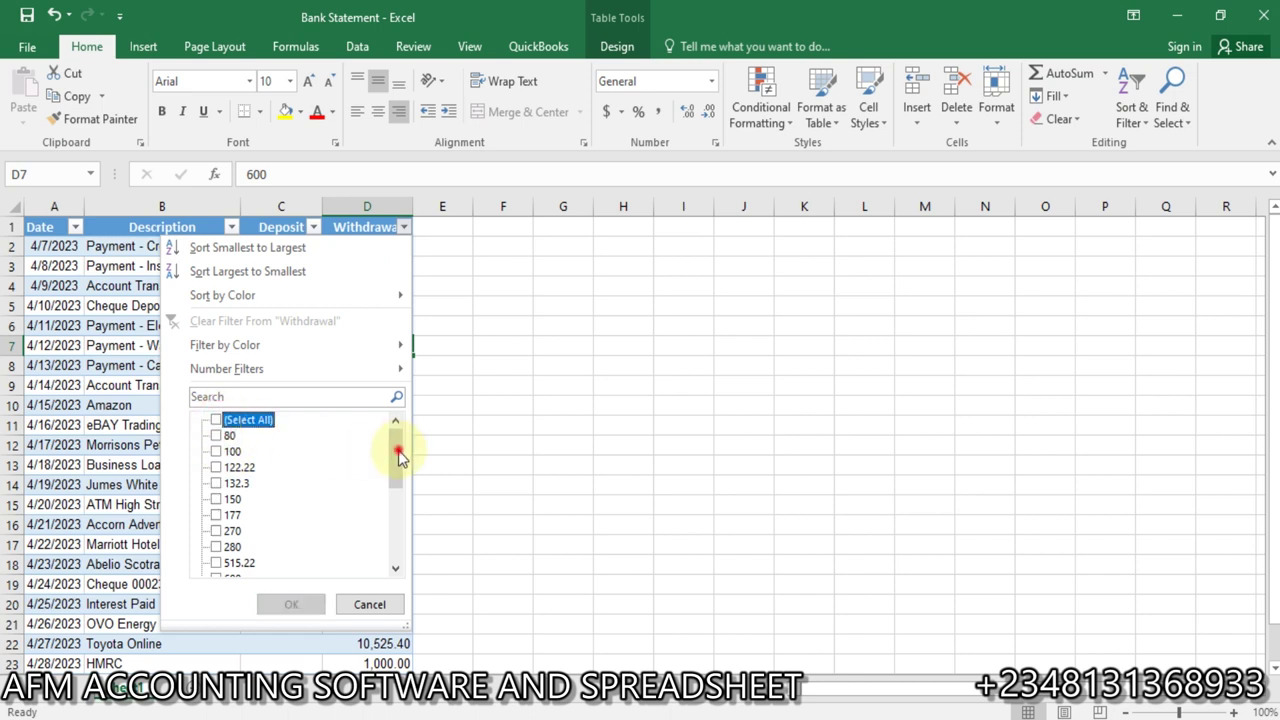
pyautogui.moveTo(400, 455); pyautogui.dragTo(400, 587)
pyautogui.click(217, 563)
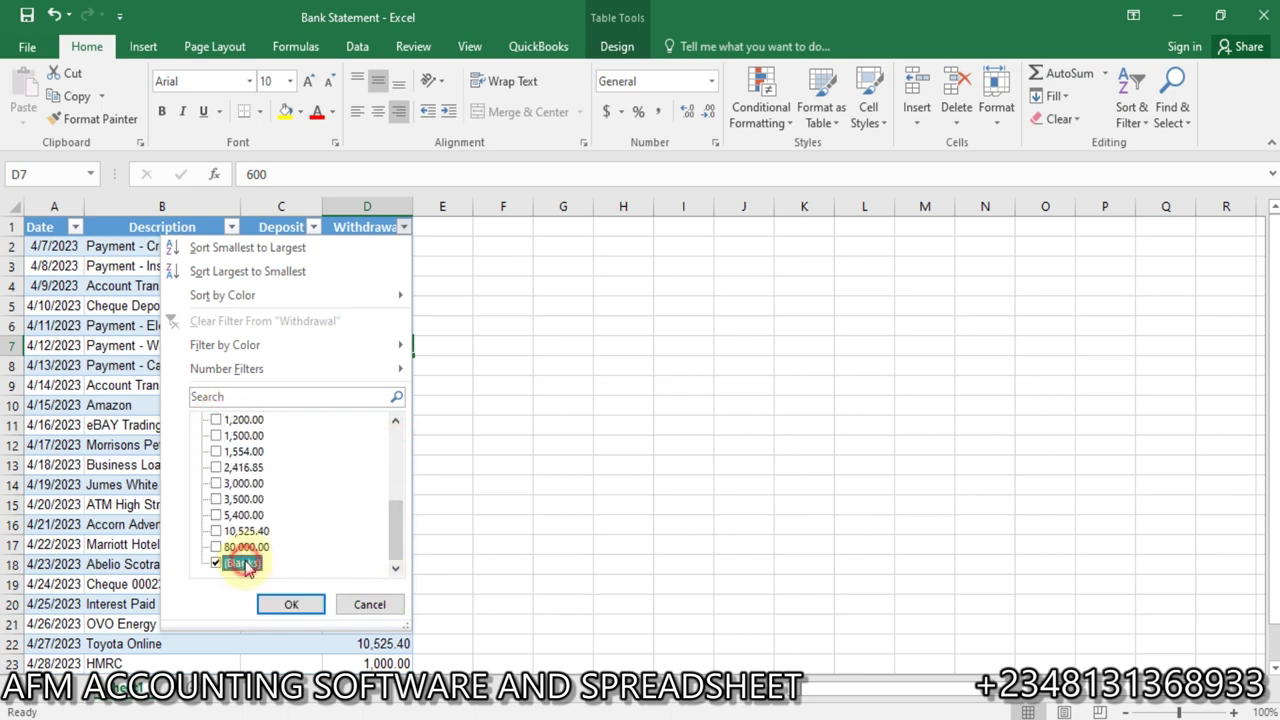
pyautogui.click(293, 605)
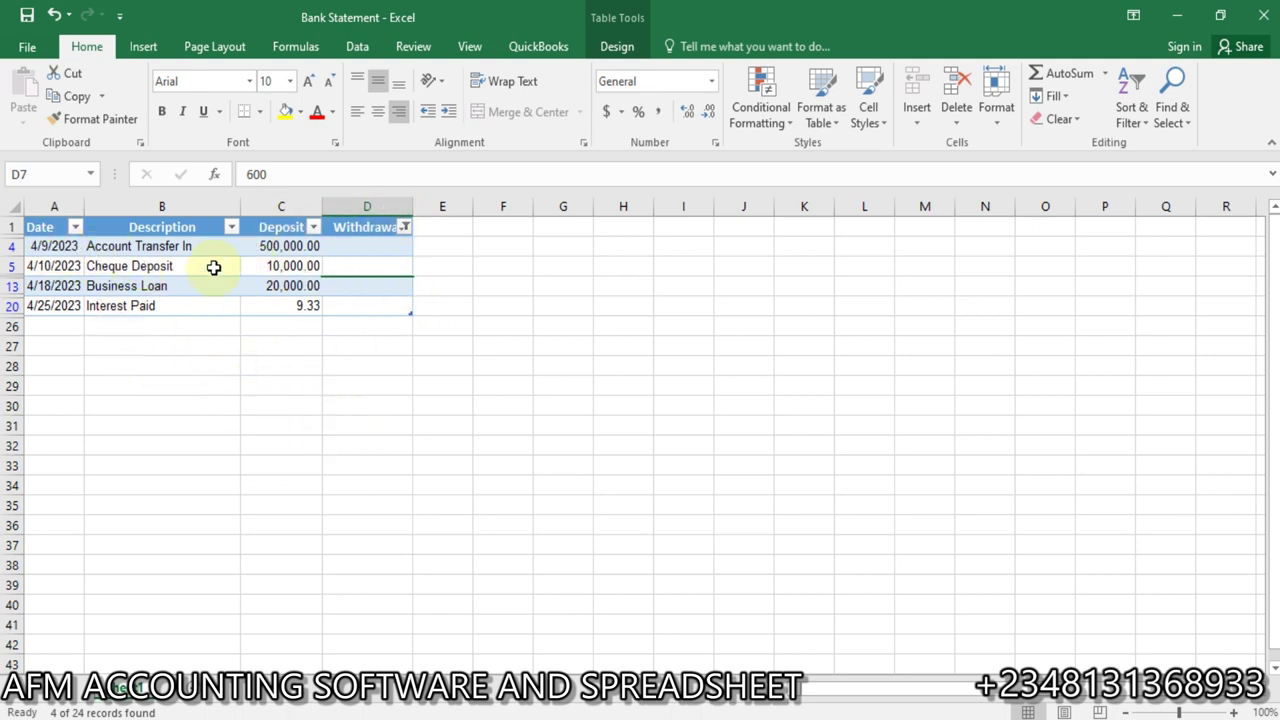
# - Copy the filtered date, description and deposit data from A4 through C20, without the header row
pyautogui.moveTo(51, 248); pyautogui.dragTo(284, 308)
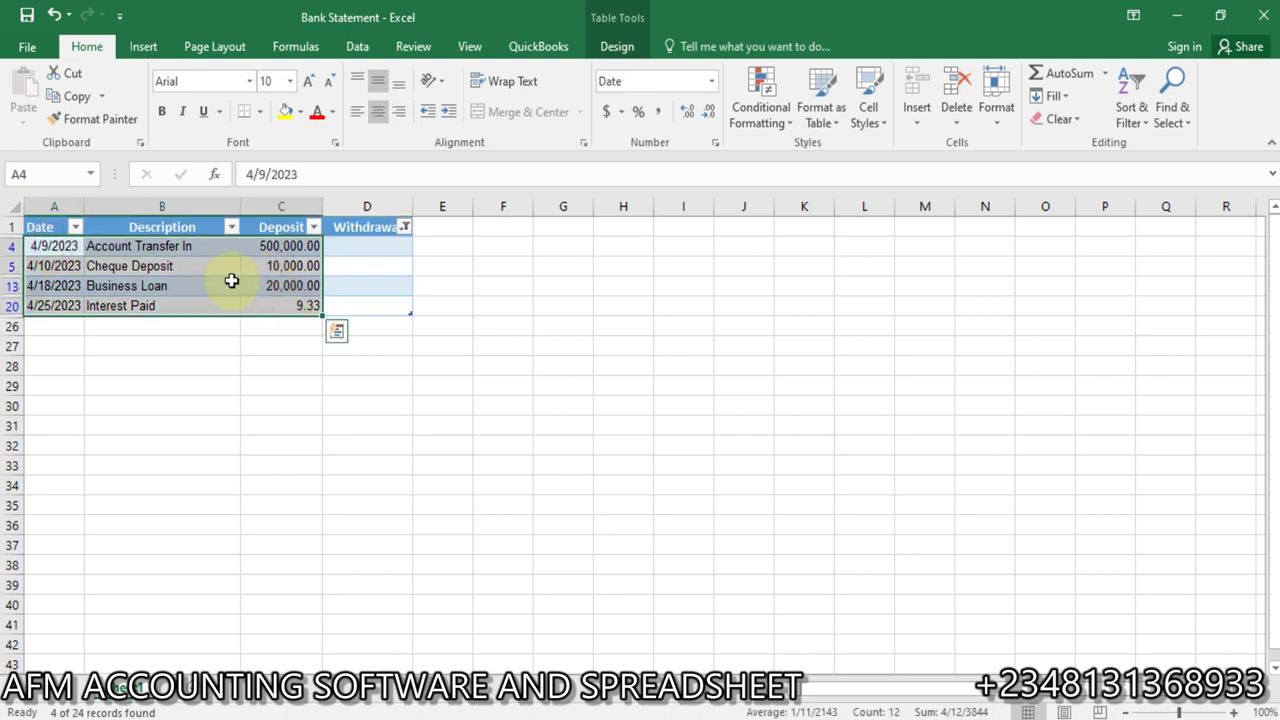
pyautogui.rightClick(232, 277)
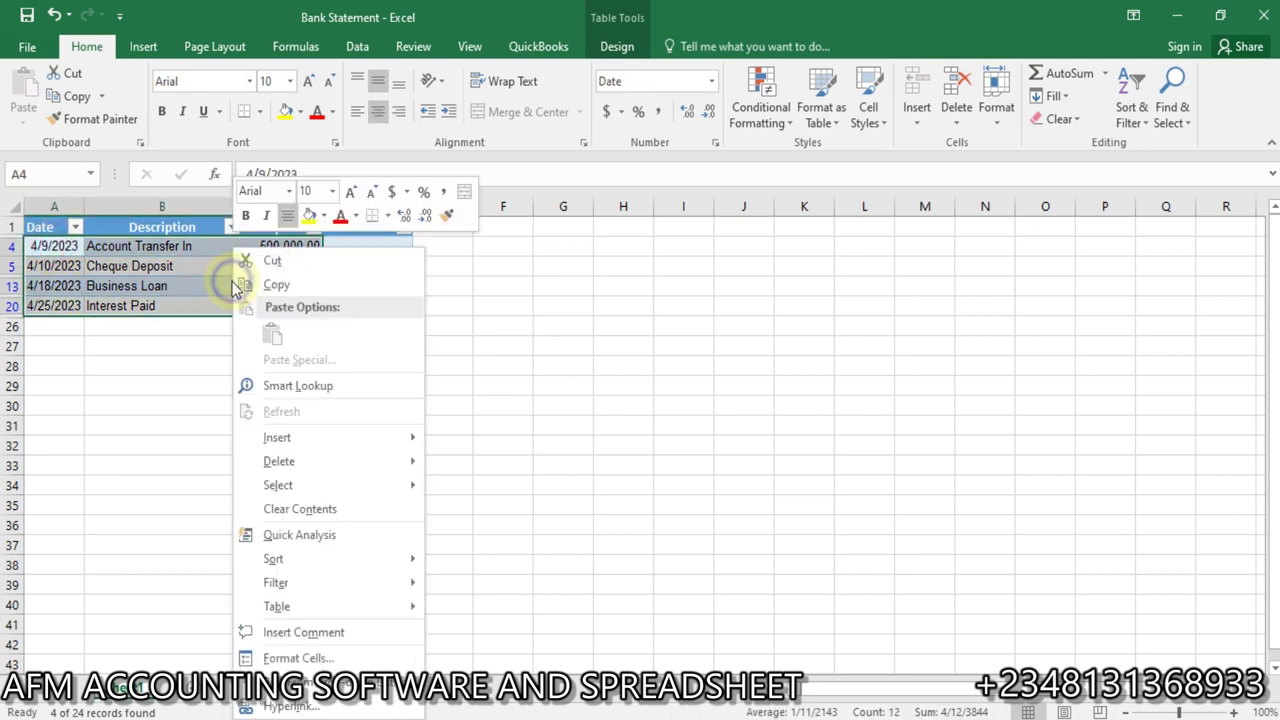
pyautogui.click(289, 285)
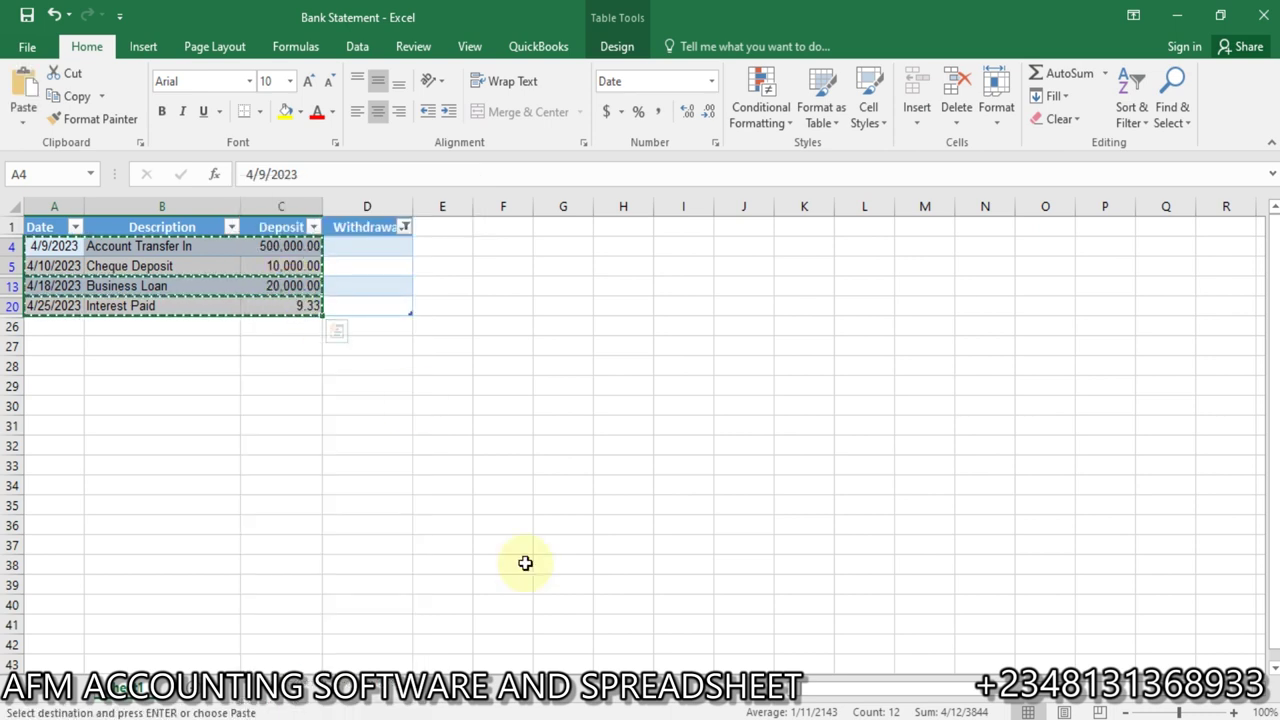
# - Switch to QuickBooks and remove the Received From column from the batch deposit grid through Customize Columns
pyautogui.hotkey('alt', 'Tab')
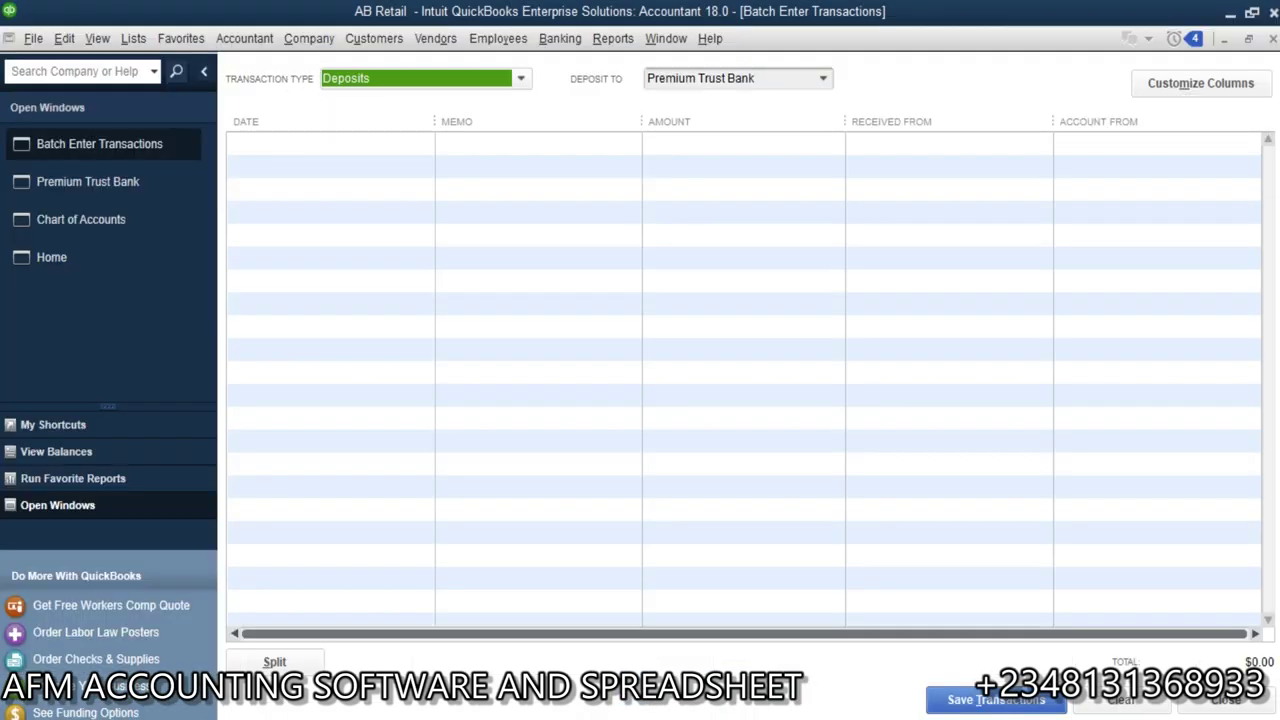
pyautogui.click(1167, 83)
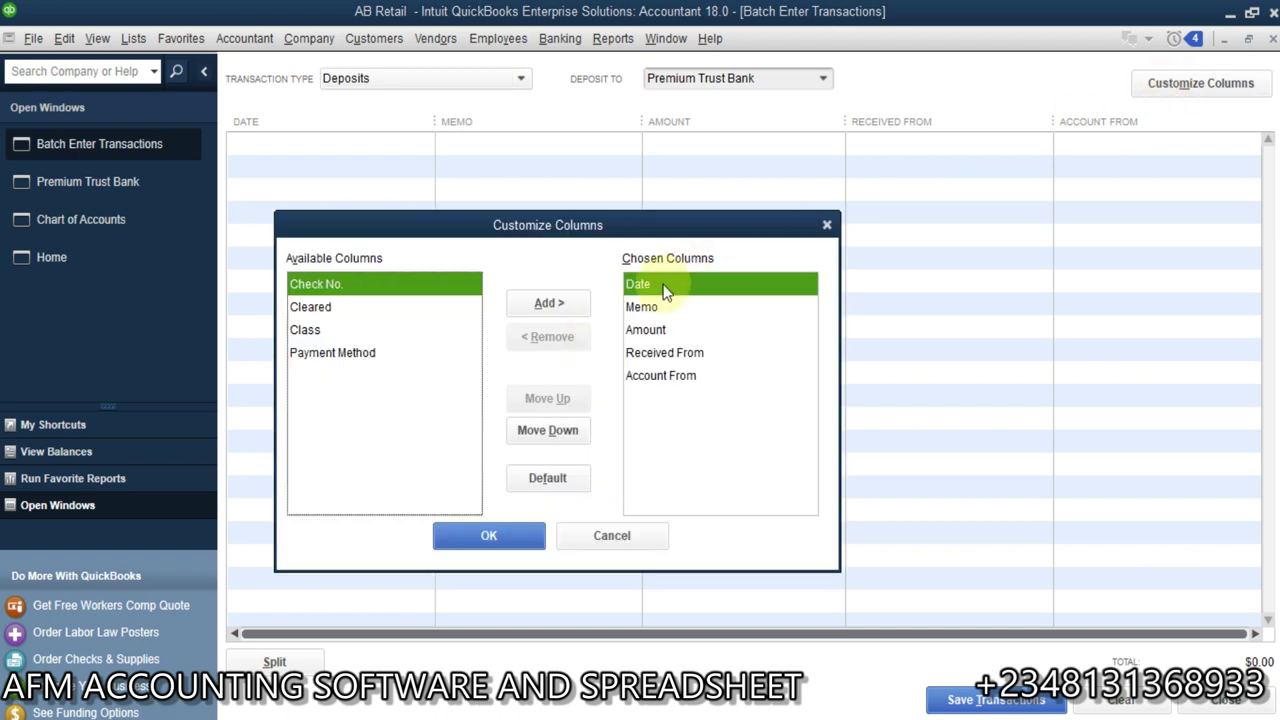
pyautogui.click(663, 355)
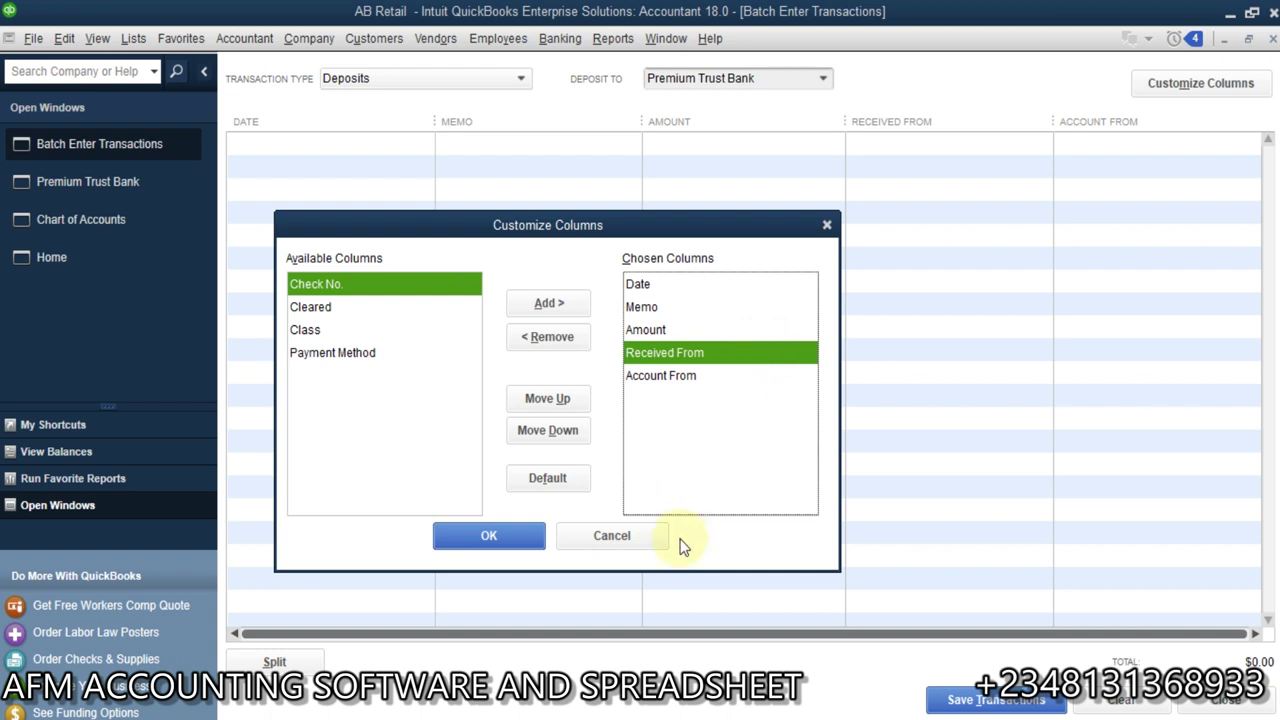
pyautogui.moveTo(668, 705)
pyautogui.click(668, 615)
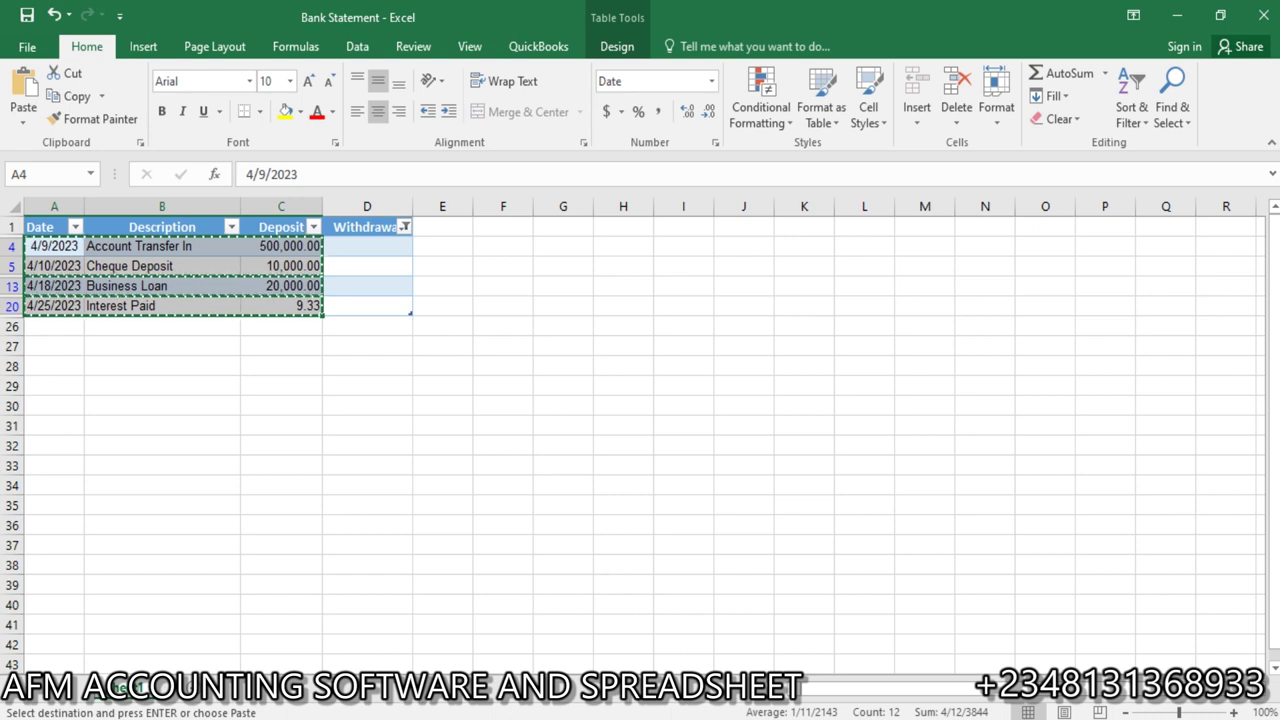
pyautogui.moveTo(708, 712)
pyautogui.click(712, 660)
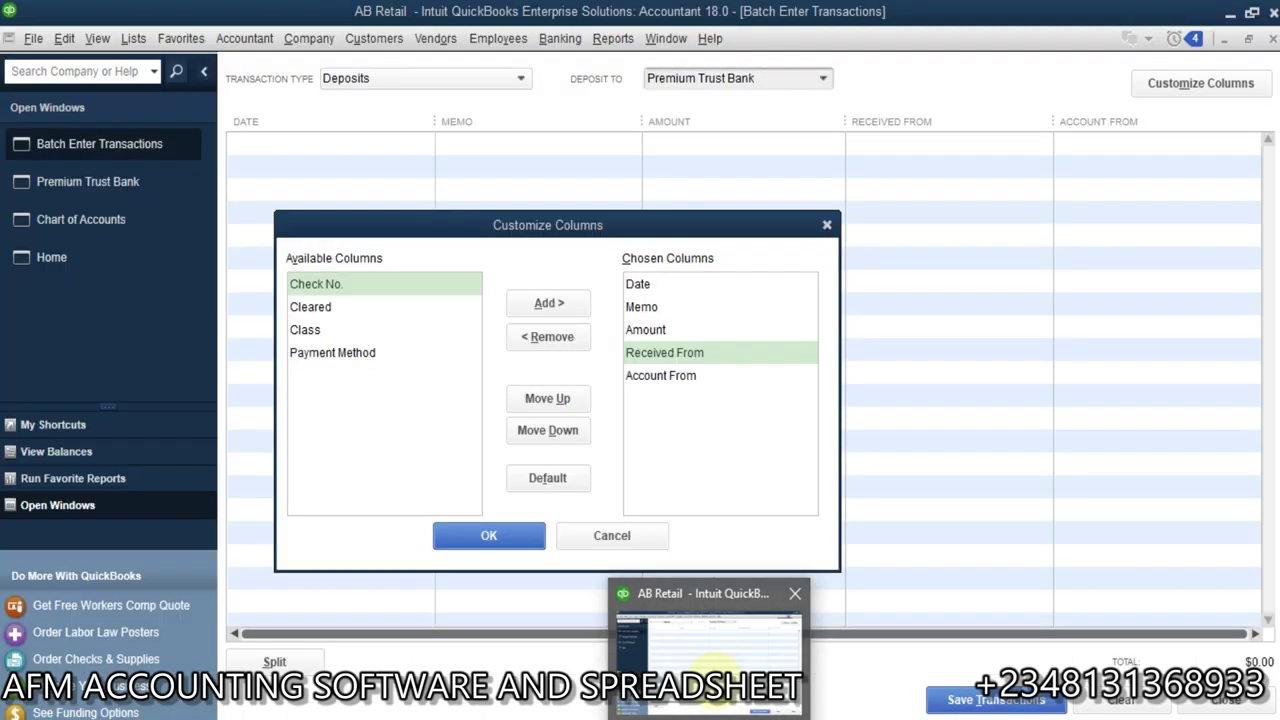
pyautogui.click(712, 655)
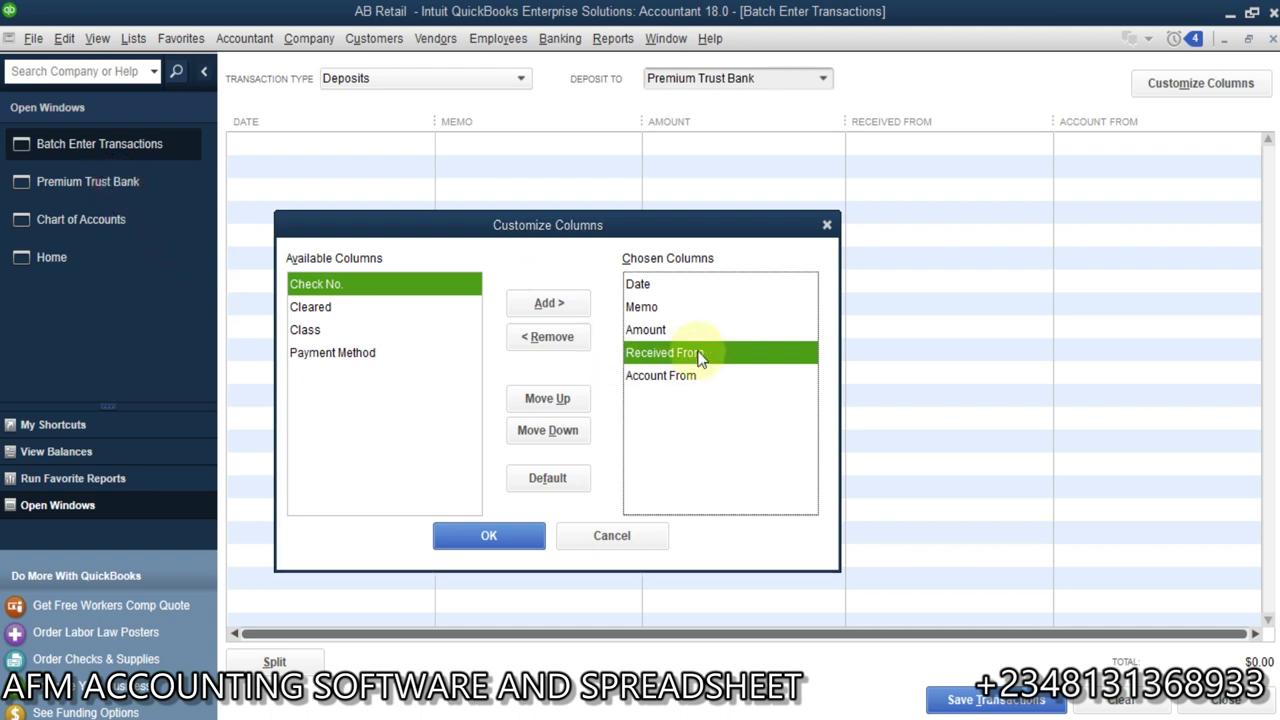
pyautogui.click(541, 340)
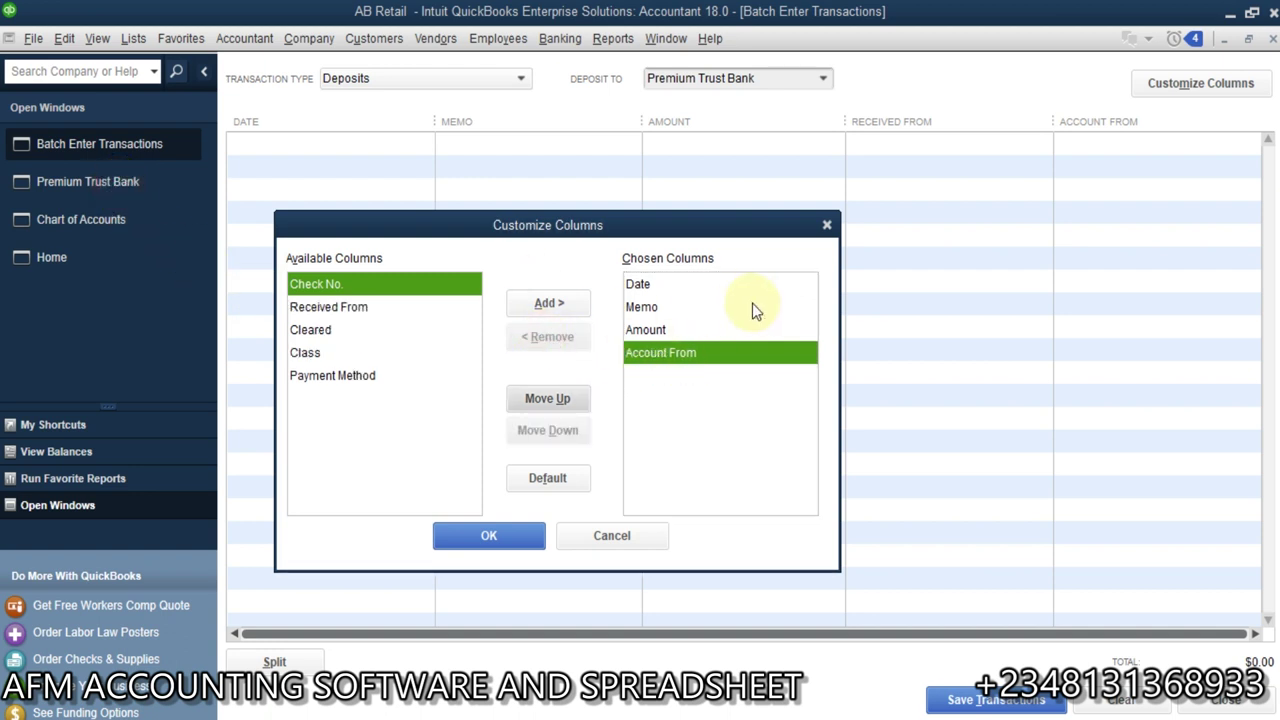
pyautogui.click(517, 545)
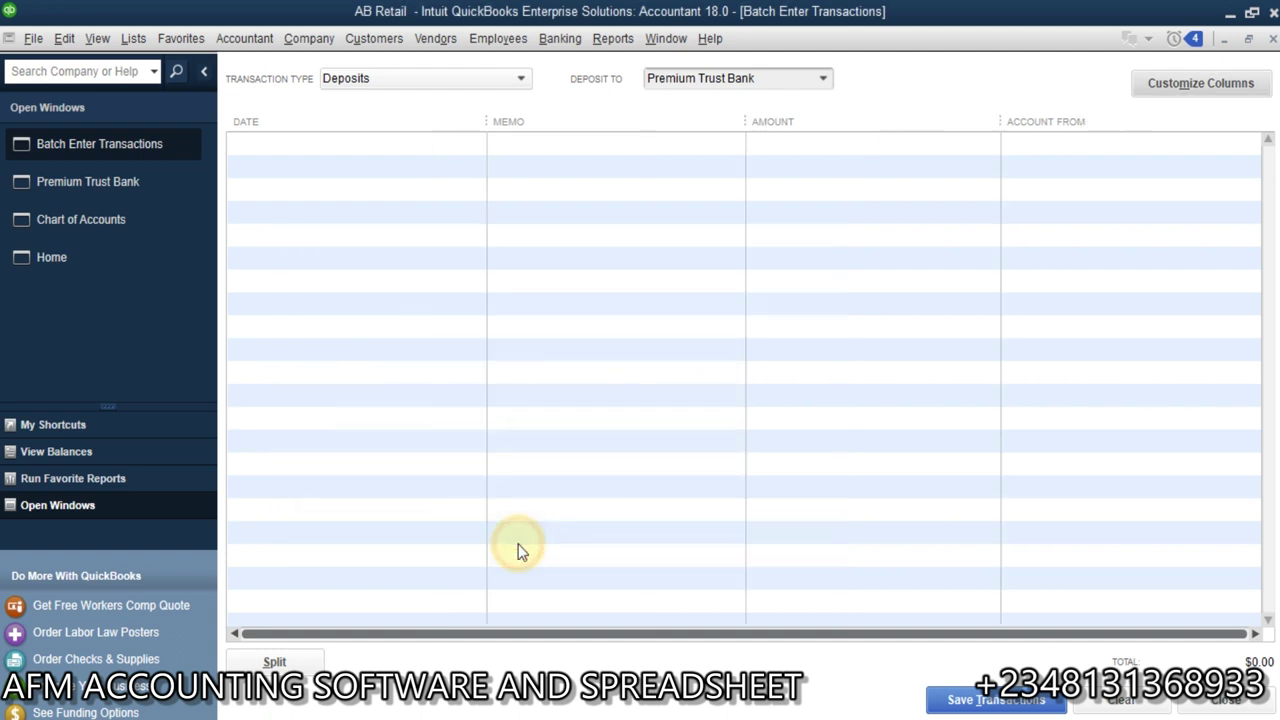
# - View the payee choices for the 04/24/2023 Cheque 000234 entry in the Premium Trust Bank register
pyautogui.click(108, 190)
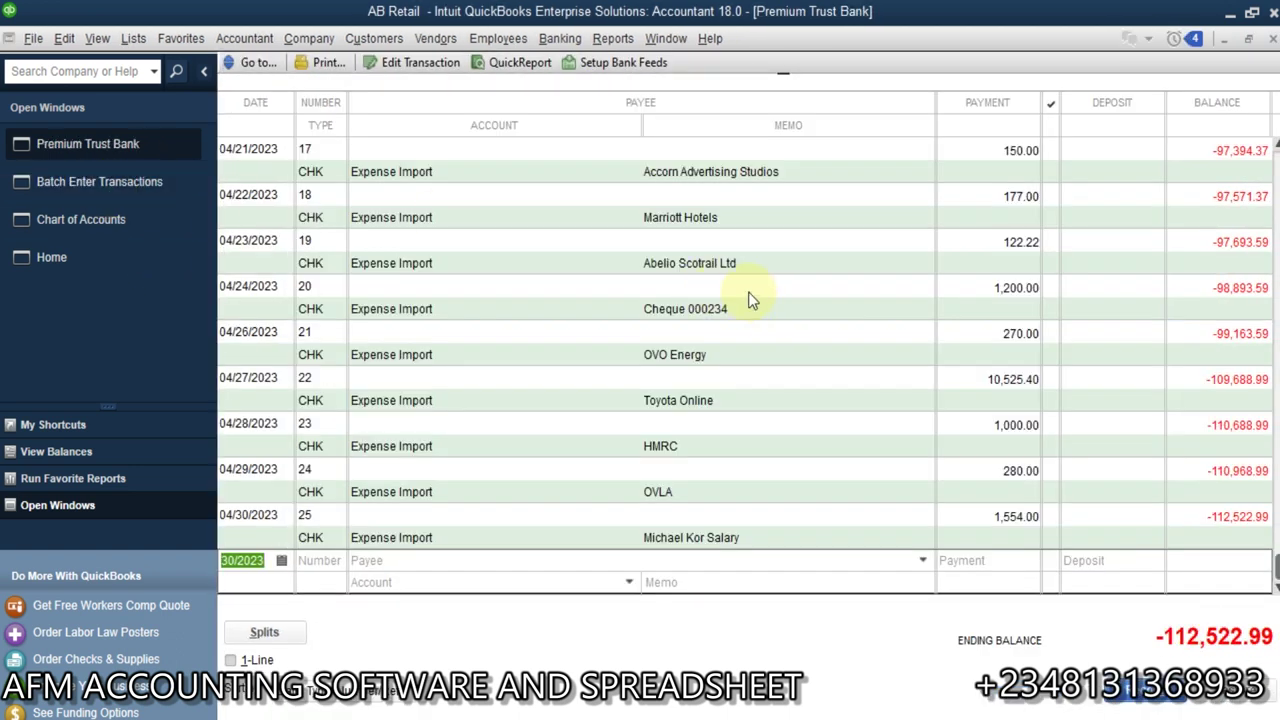
pyautogui.click(752, 300)
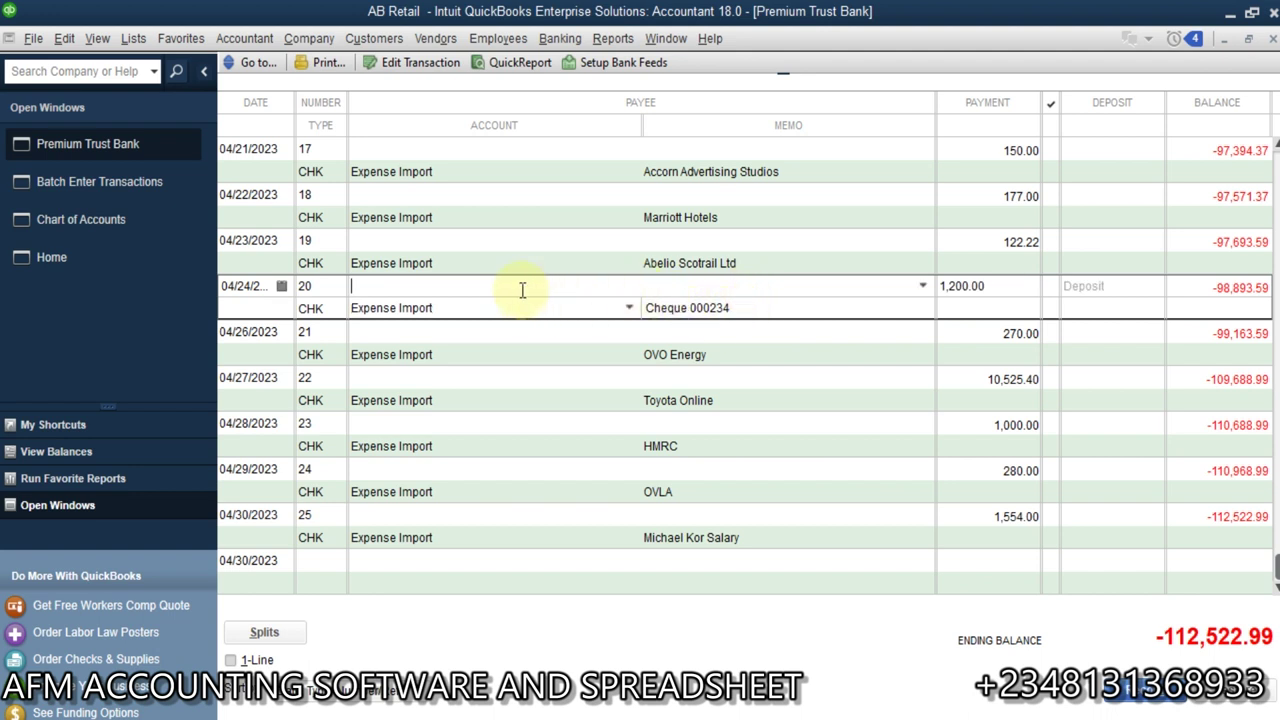
pyautogui.click(923, 287)
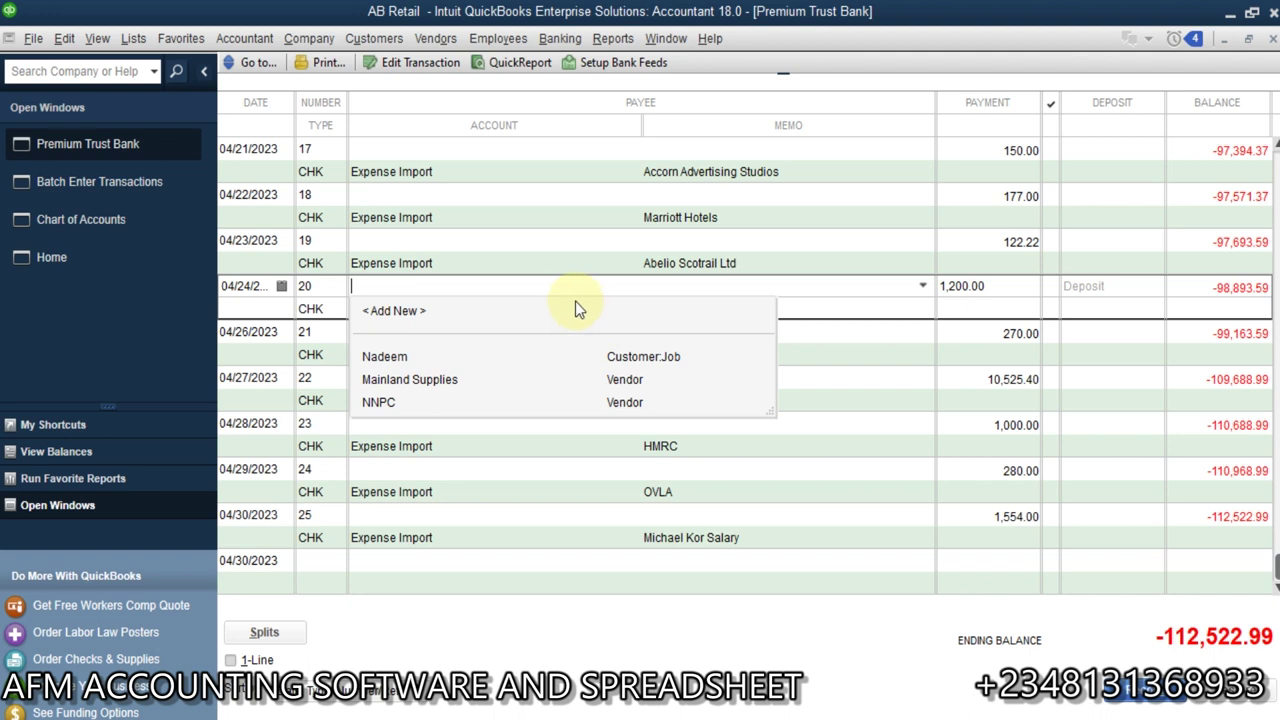
pyautogui.click(617, 277)
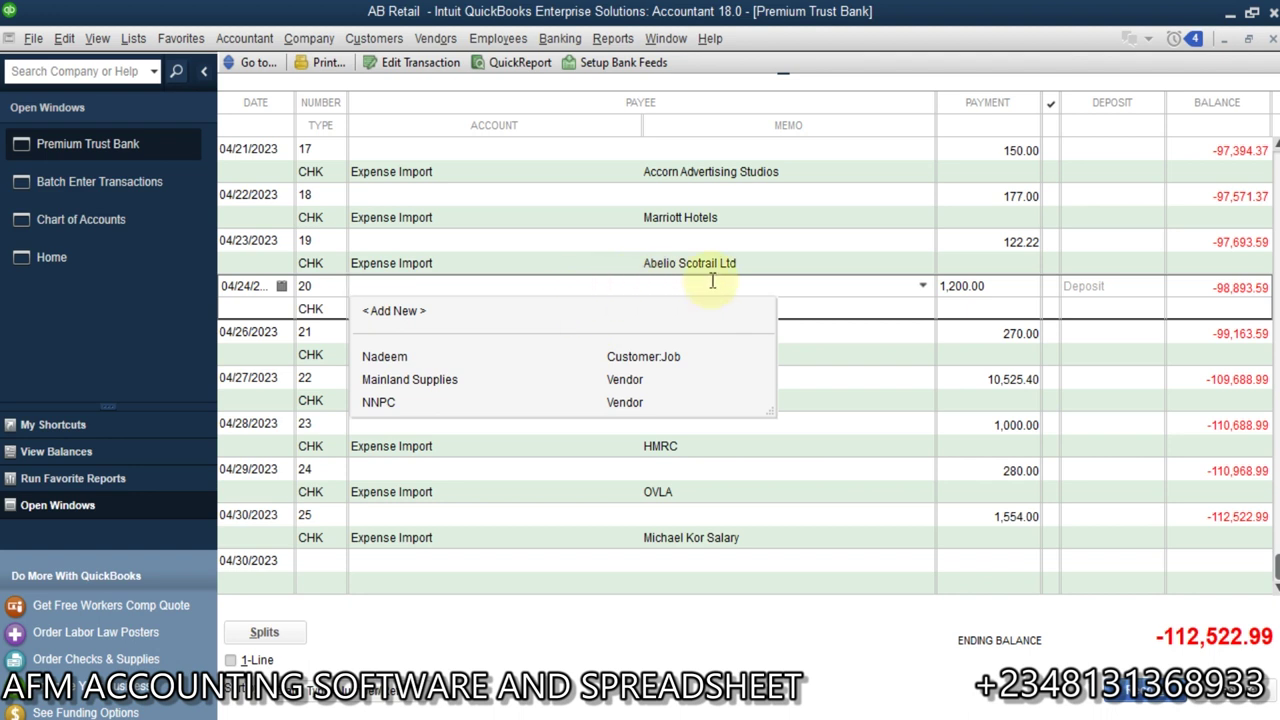
pyautogui.click(841, 282)
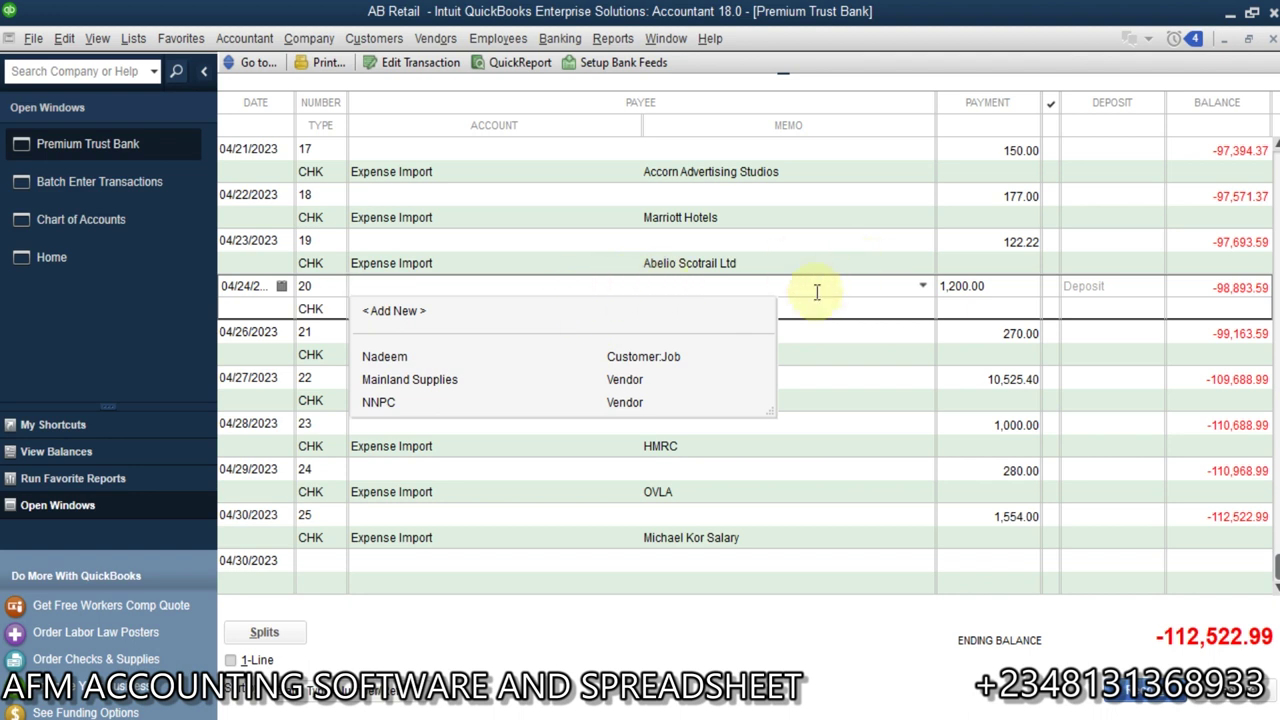
pyautogui.click(812, 291)
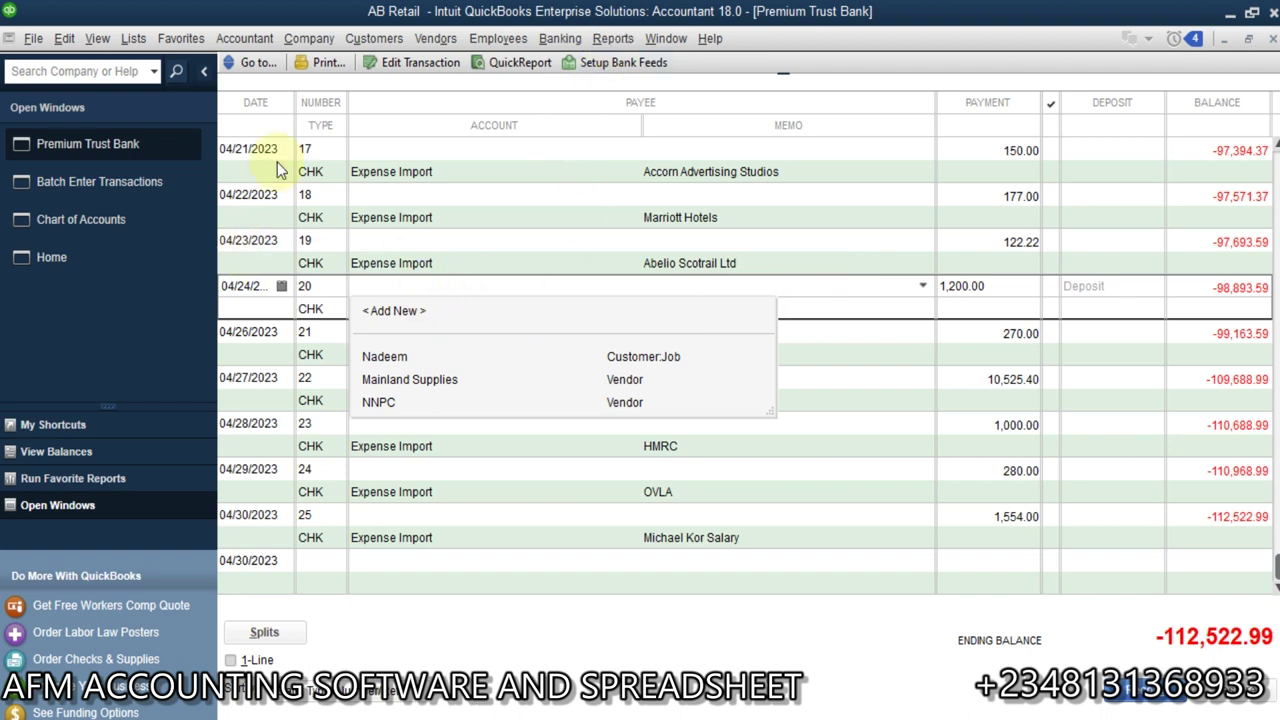
# - Open the Customer Center, view the listed customer's QuickReport, and close the report
pyautogui.click(131, 40)
pyautogui.click(131, 40)
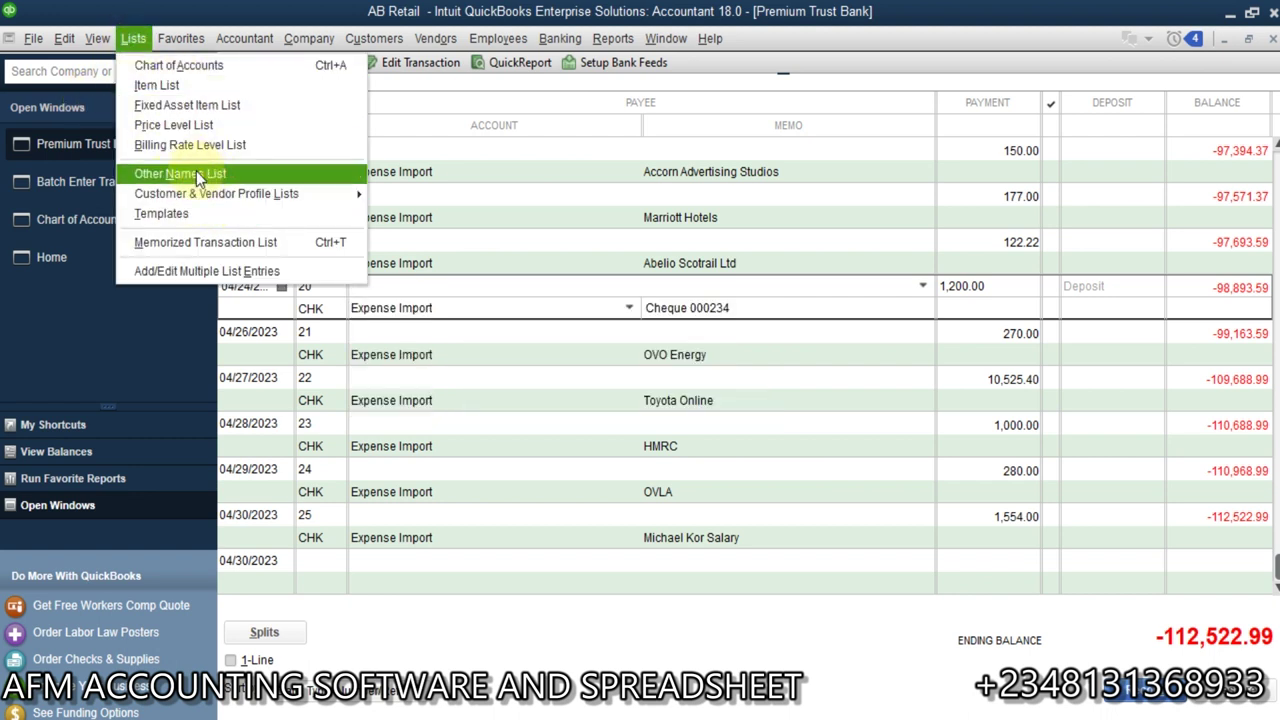
pyautogui.moveTo(362, 48)
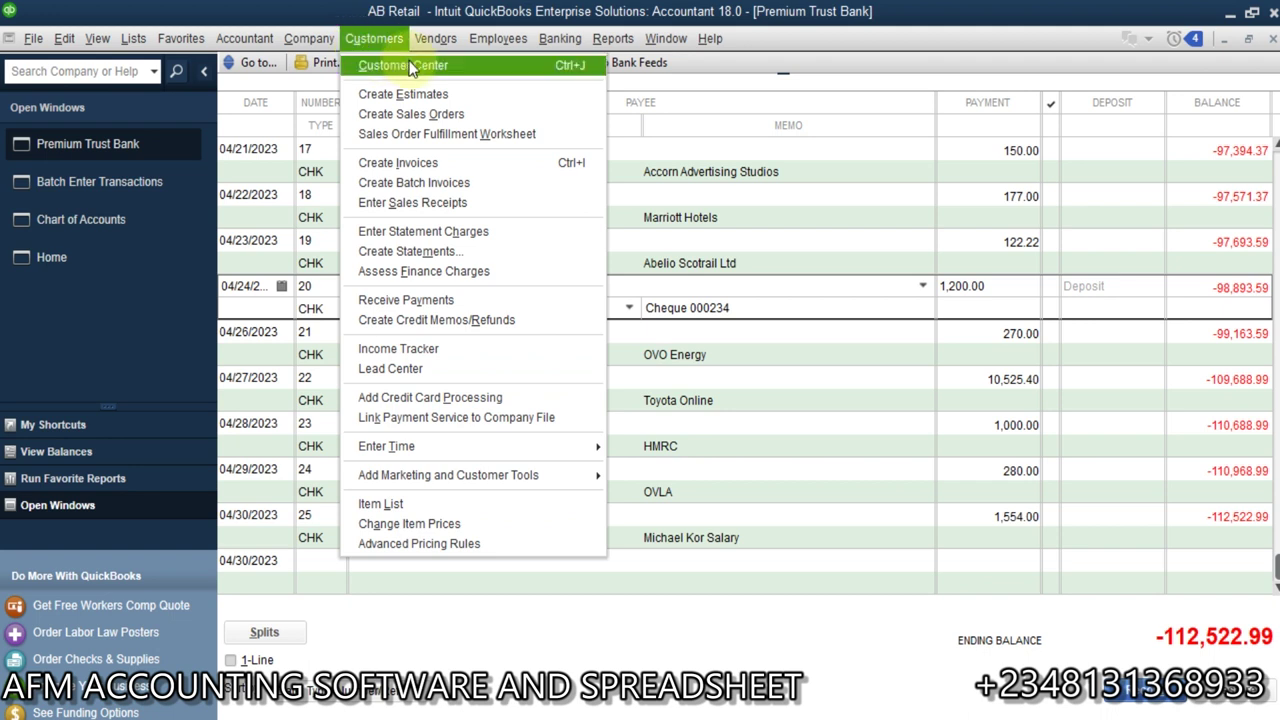
pyautogui.click(410, 66)
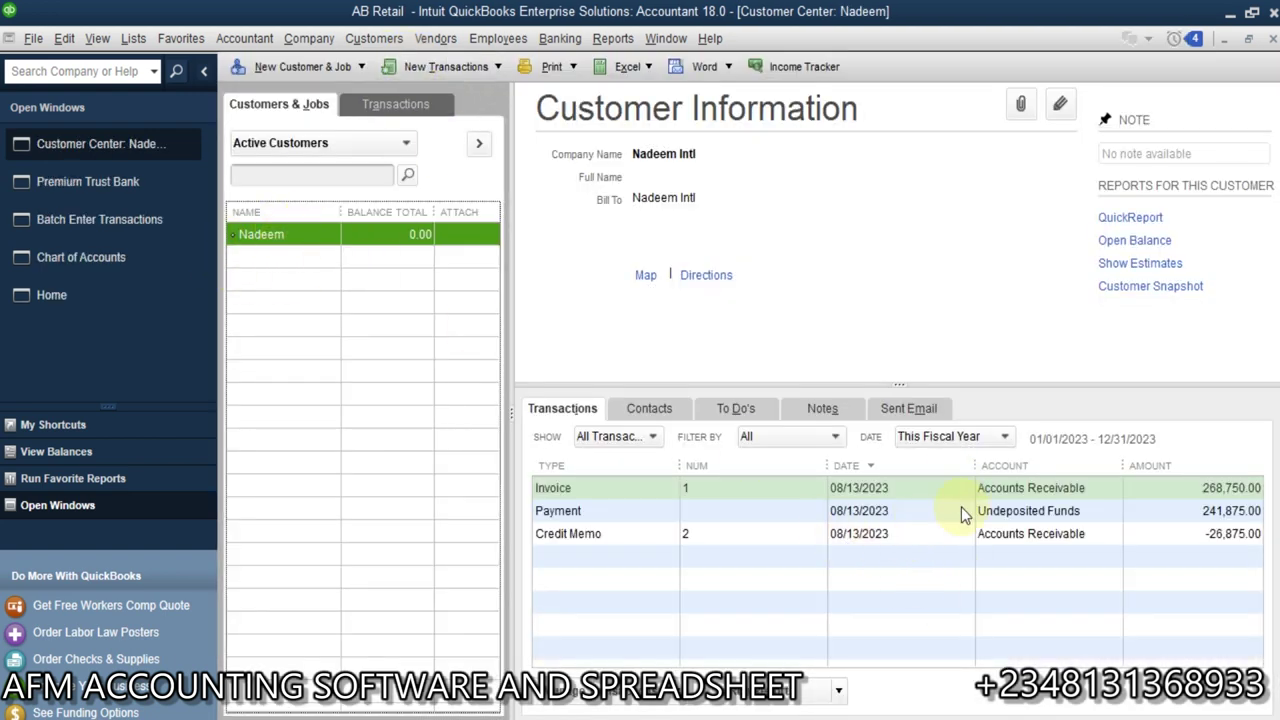
pyautogui.rightClick(330, 236)
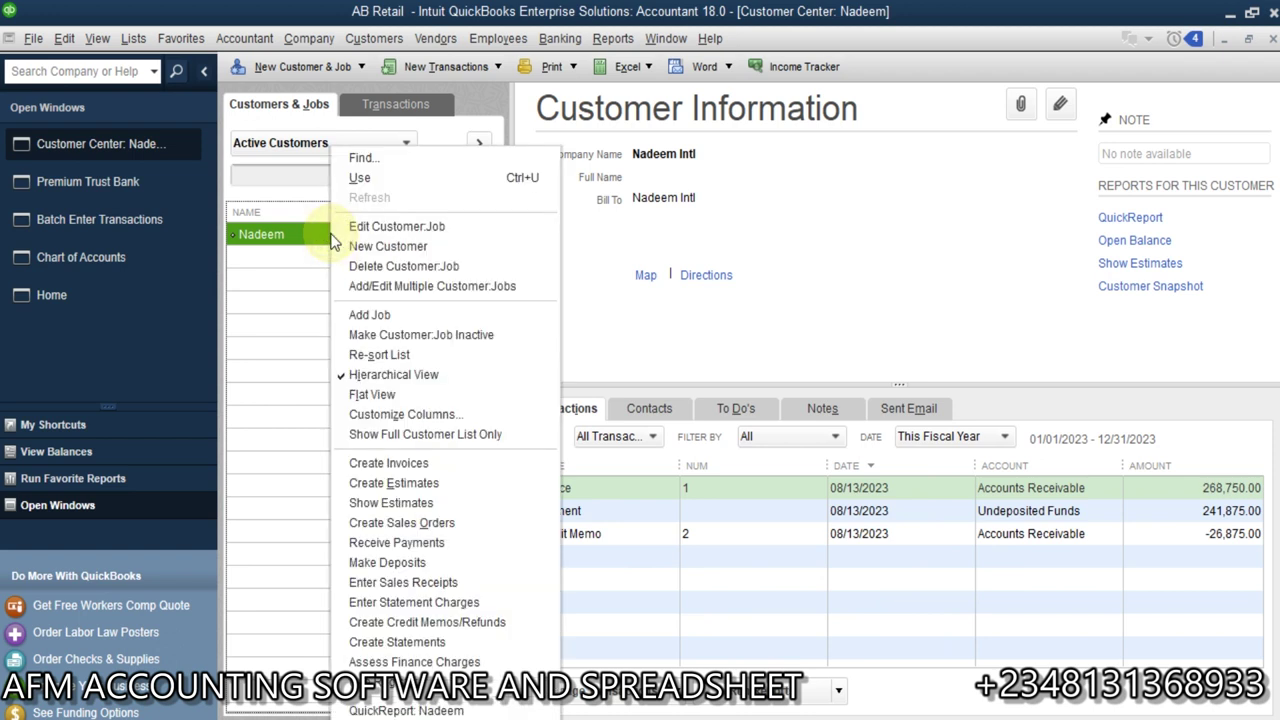
pyautogui.click(442, 712)
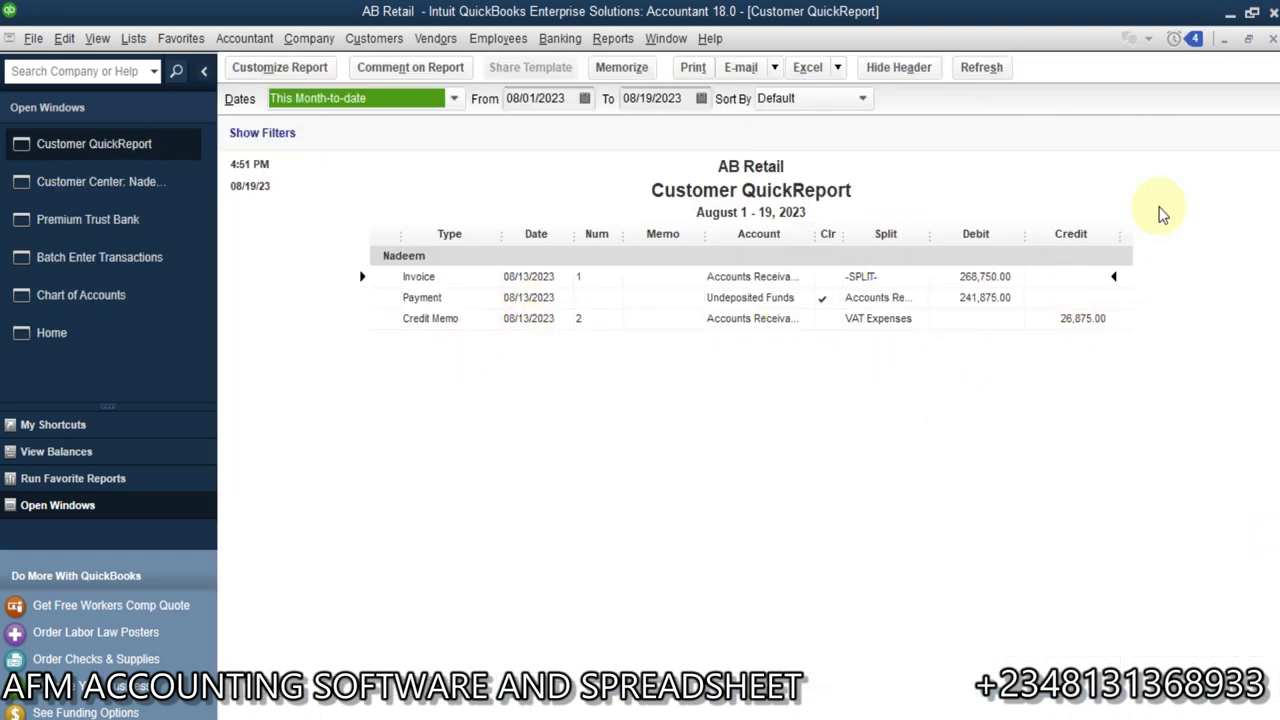
pyautogui.click(1270, 42)
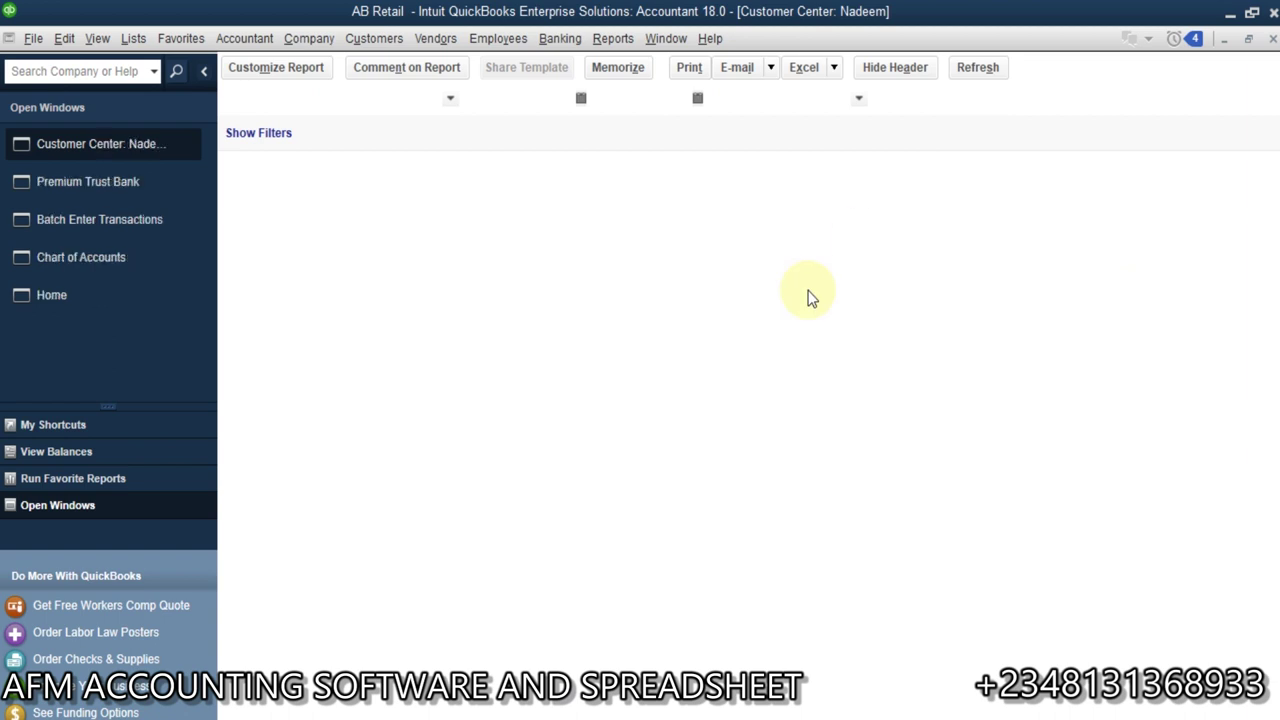
# - Return to Batch Enter Transactions and paste the copied deposit rows starting at the first row's date
pyautogui.click(93, 217)
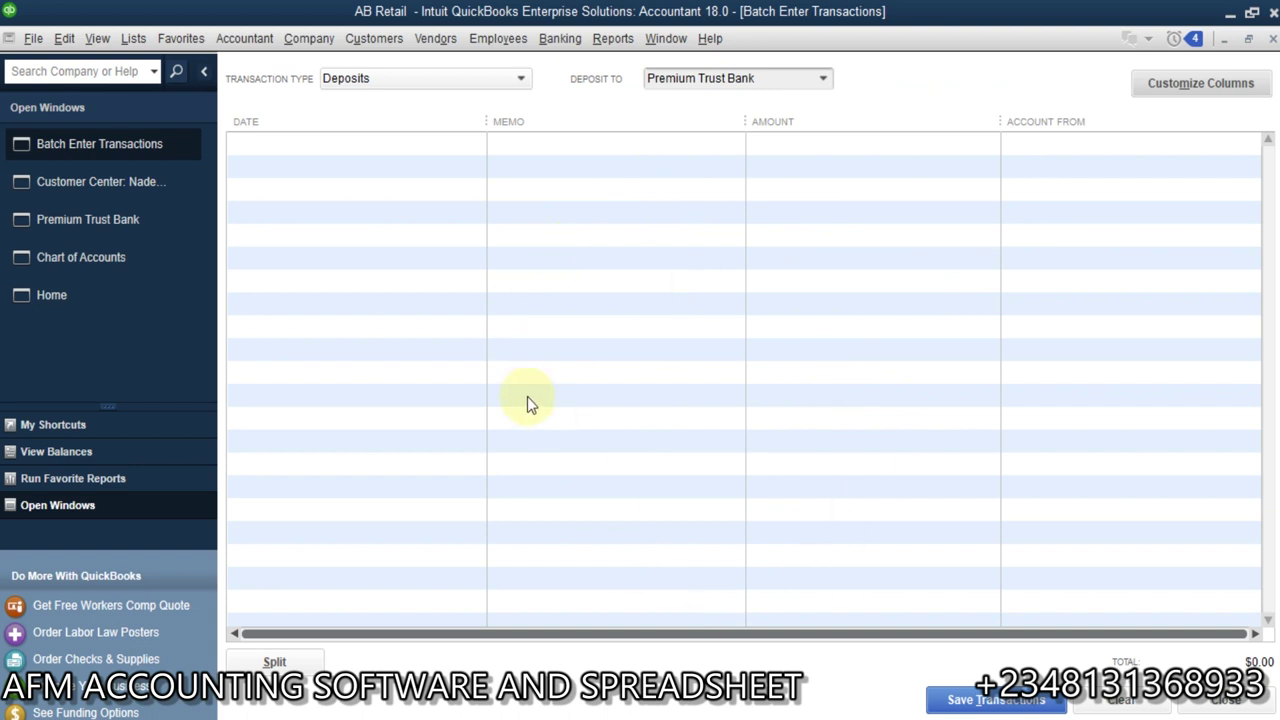
pyautogui.click(417, 148)
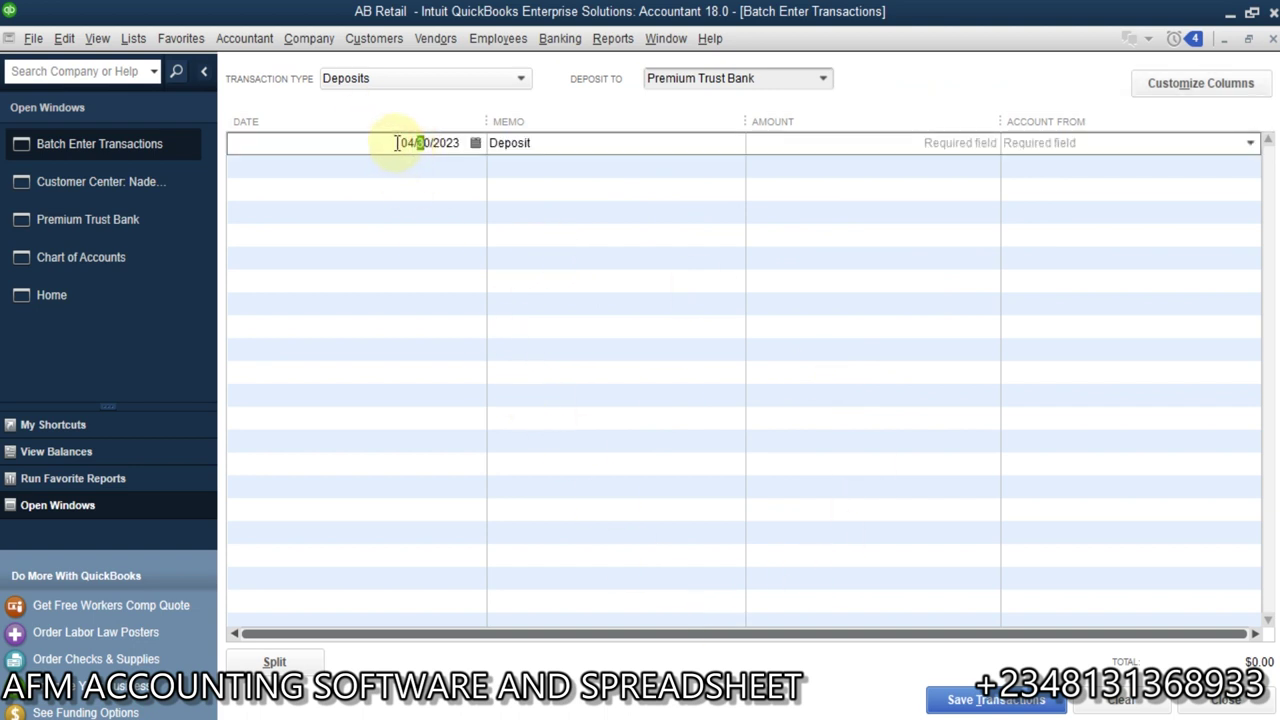
pyautogui.moveTo(395, 142); pyautogui.dragTo(514, 165)
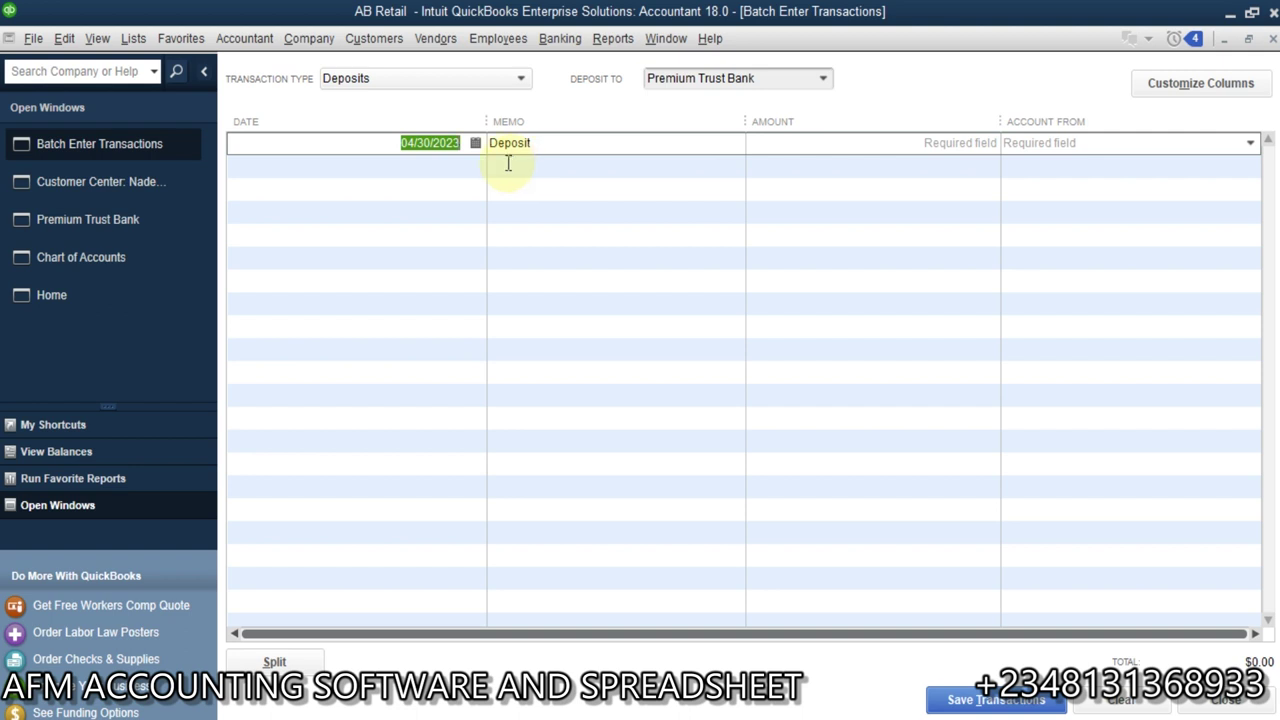
pyautogui.rightClick(431, 141)
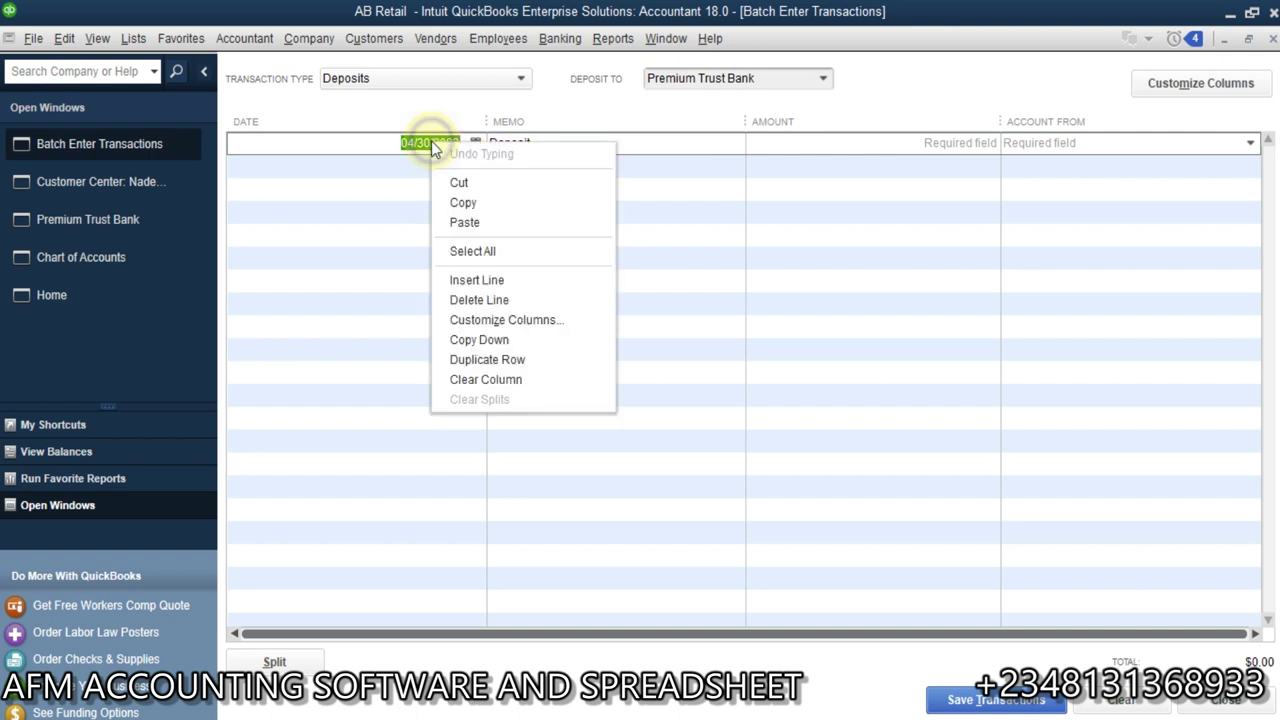
pyautogui.click(487, 228)
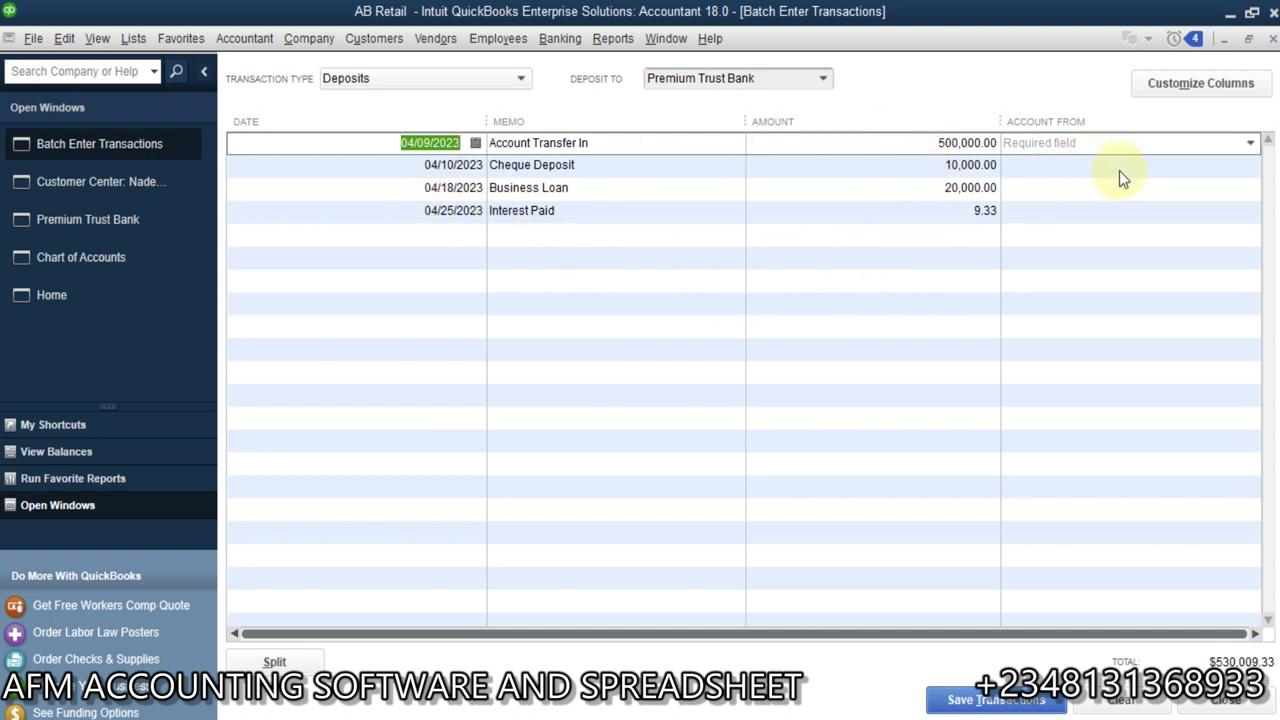
# - Set the first deposit's Account From to Income Import and copy it down to all remaining deposit rows
pyautogui.click(1253, 145)
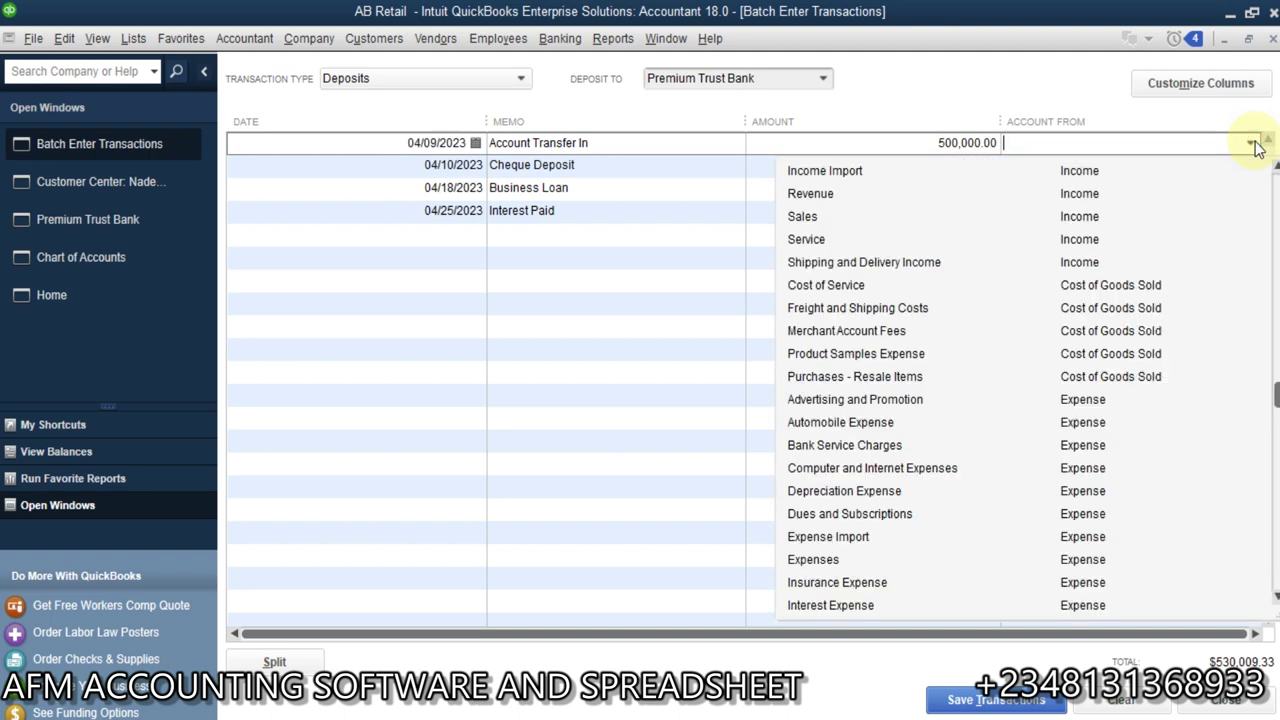
pyautogui.click(895, 172)
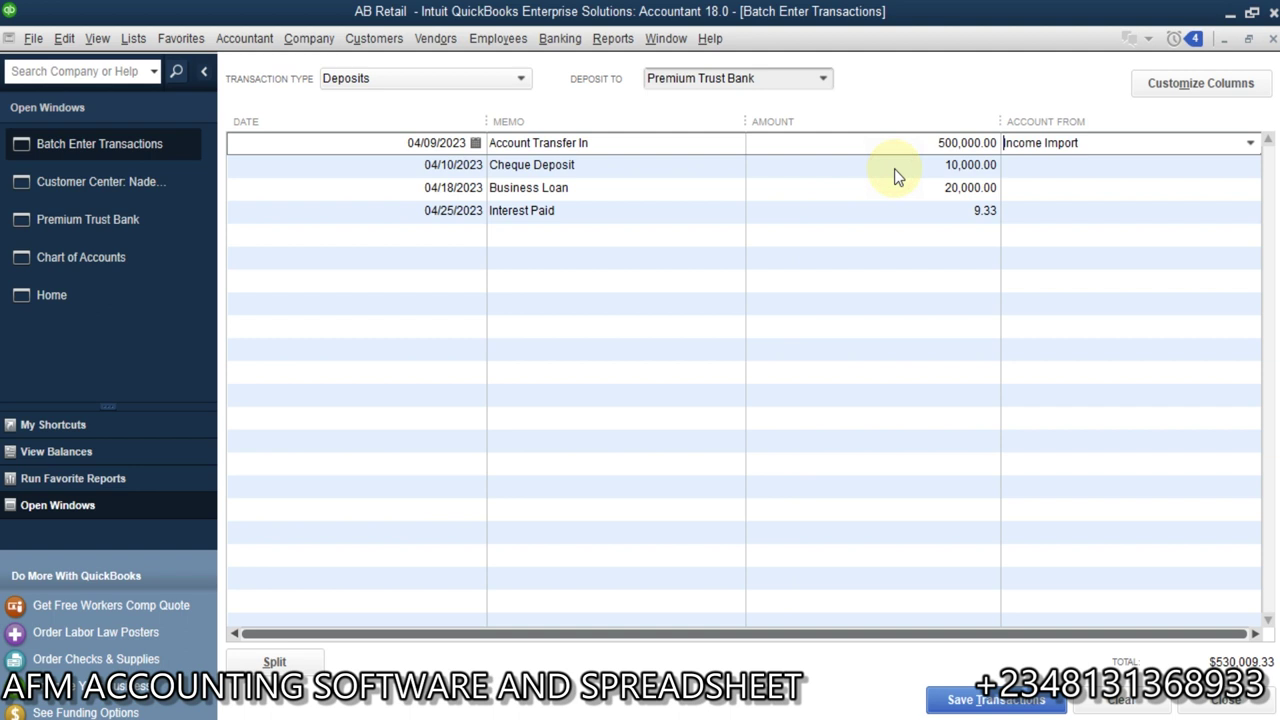
pyautogui.rightClick(1120, 138)
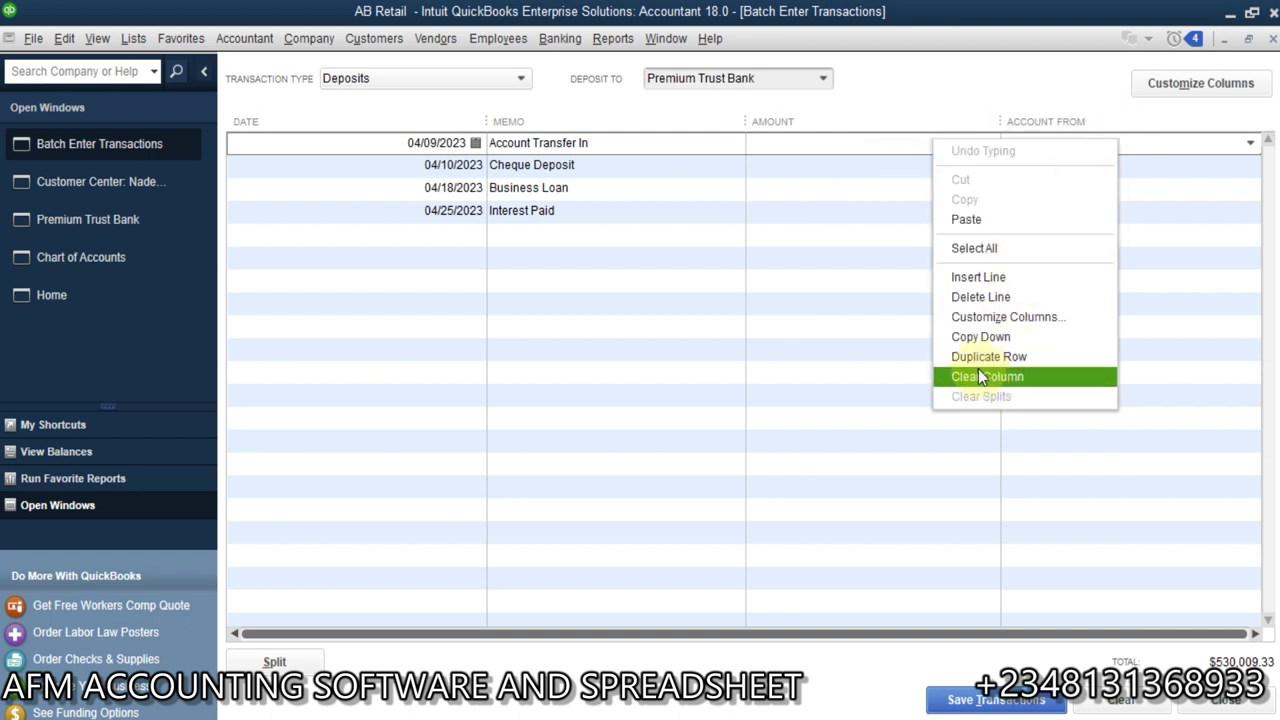
pyautogui.click(1020, 340)
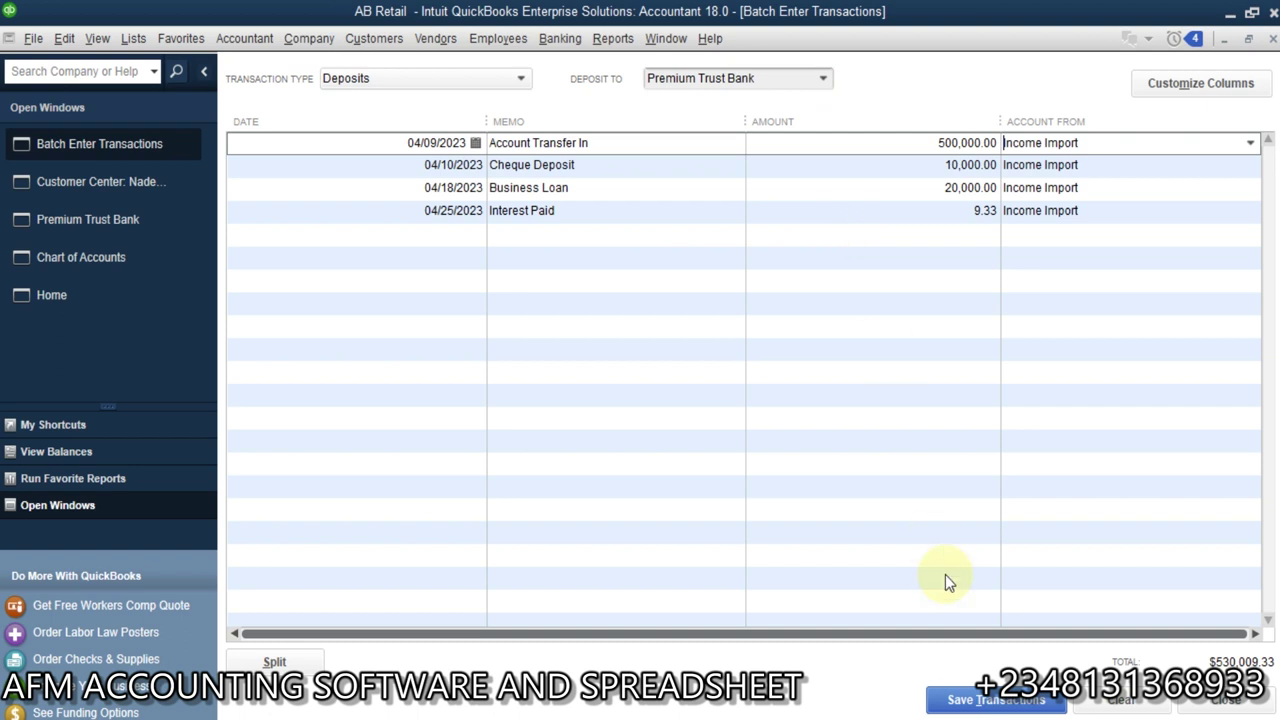
# - Save the batch of deposits to the Premium Trust Bank account and close the save confirmation
pyautogui.click(998, 700)
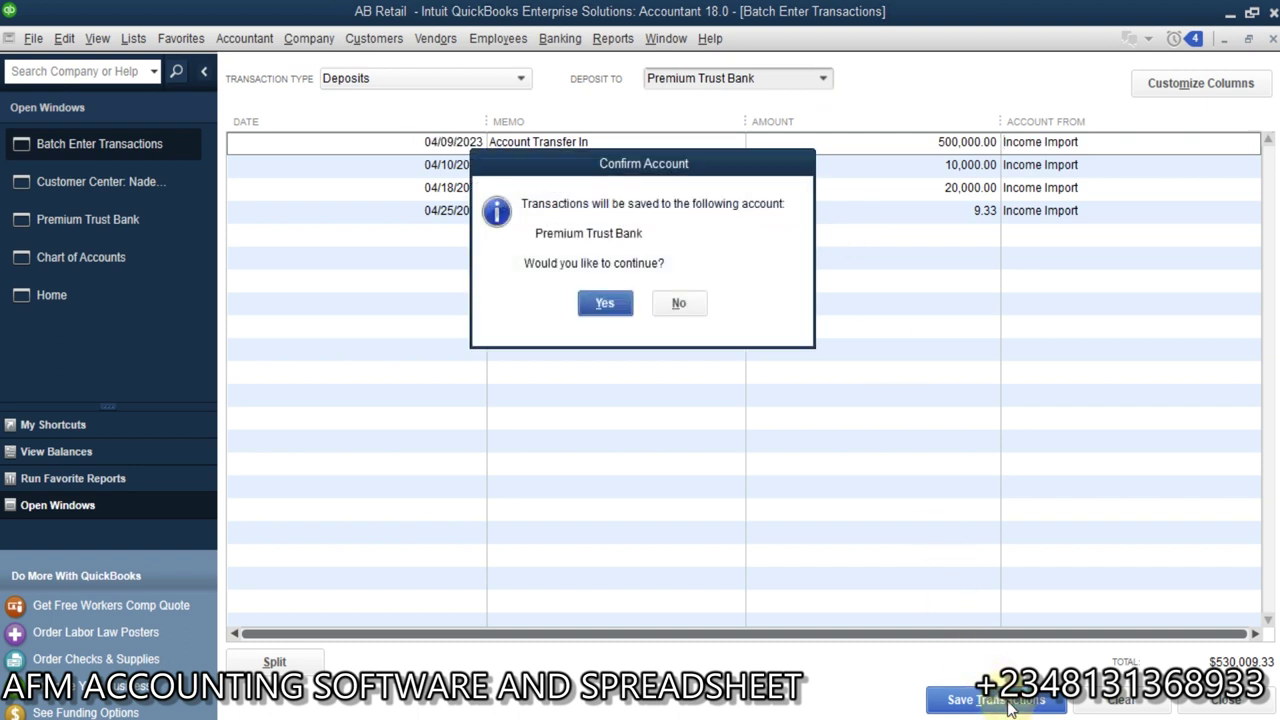
pyautogui.click(604, 312)
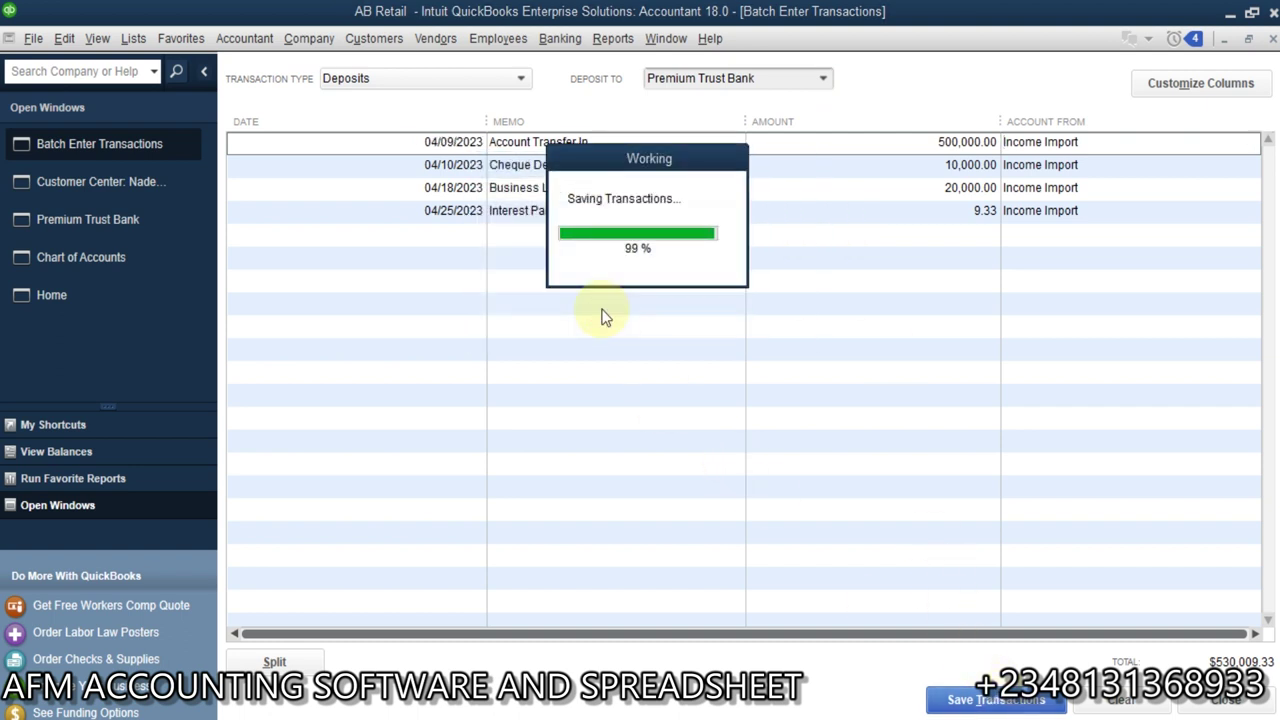
pyautogui.click(643, 246)
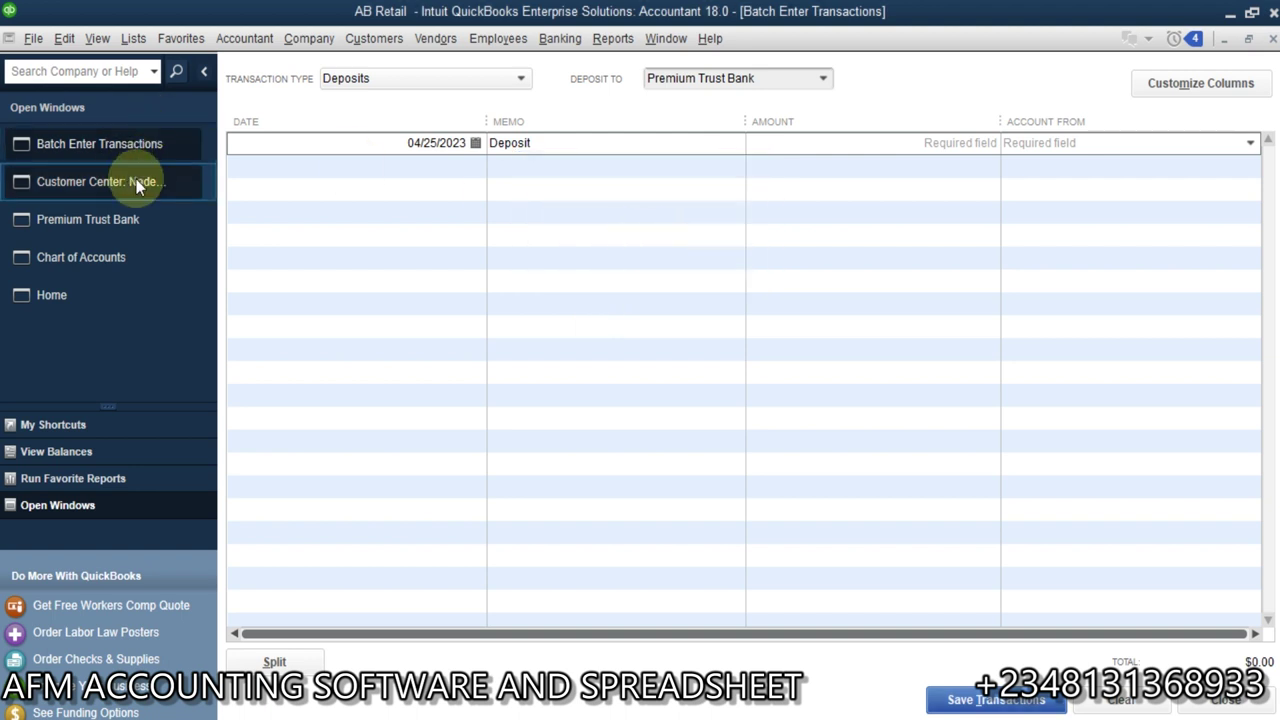
# - Open the Premium Trust Bank register and view the payee choices for the 04/25/2023 Interest Paid deposit
pyautogui.click(130, 217)
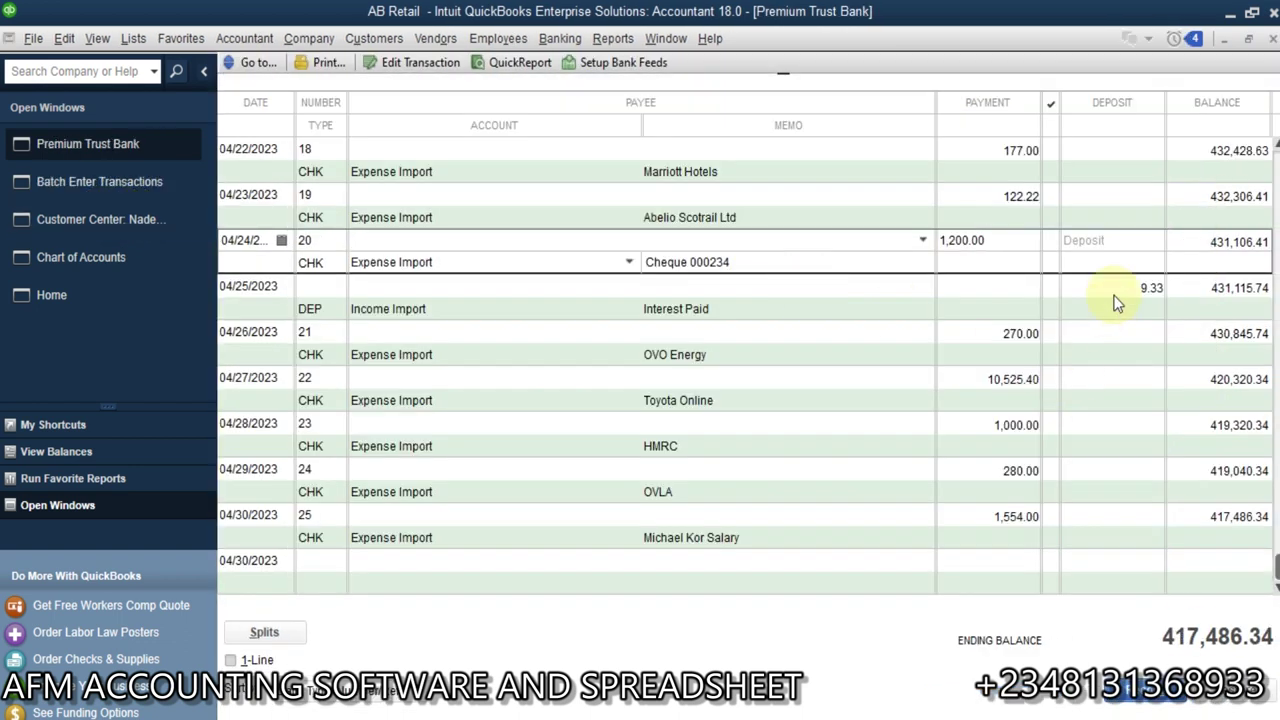
pyautogui.click(1117, 289)
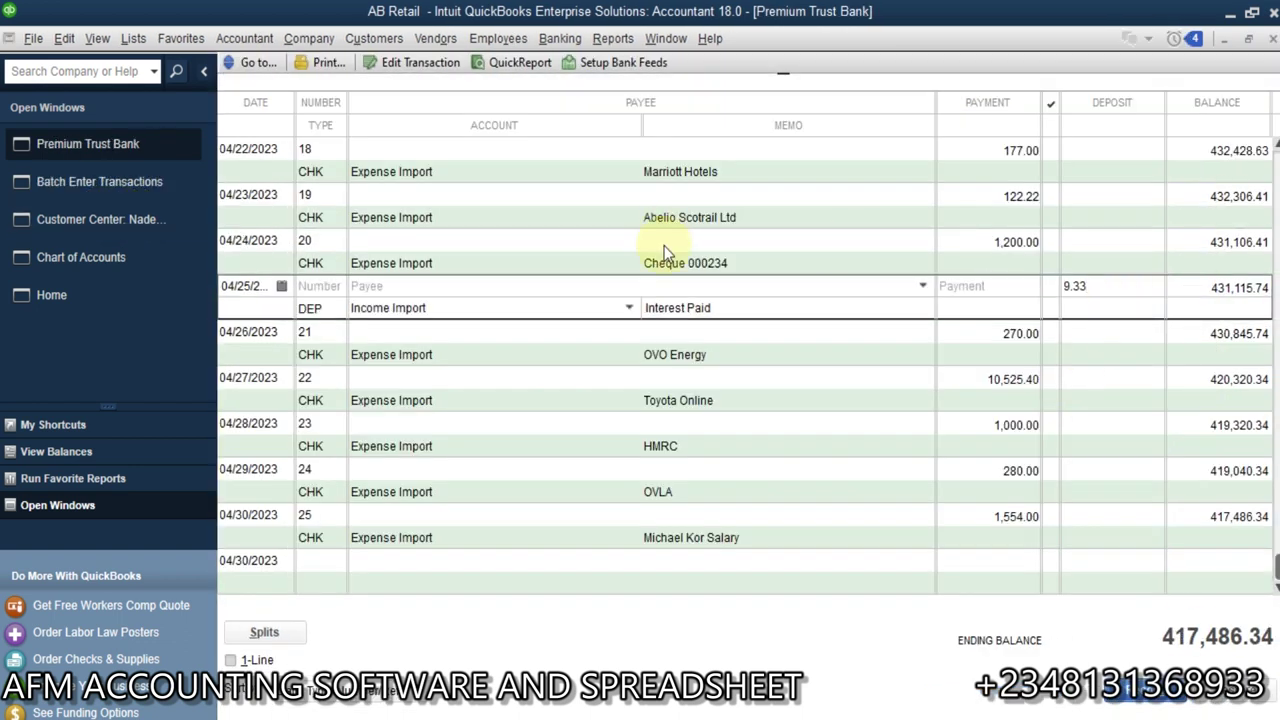
pyautogui.click(922, 288)
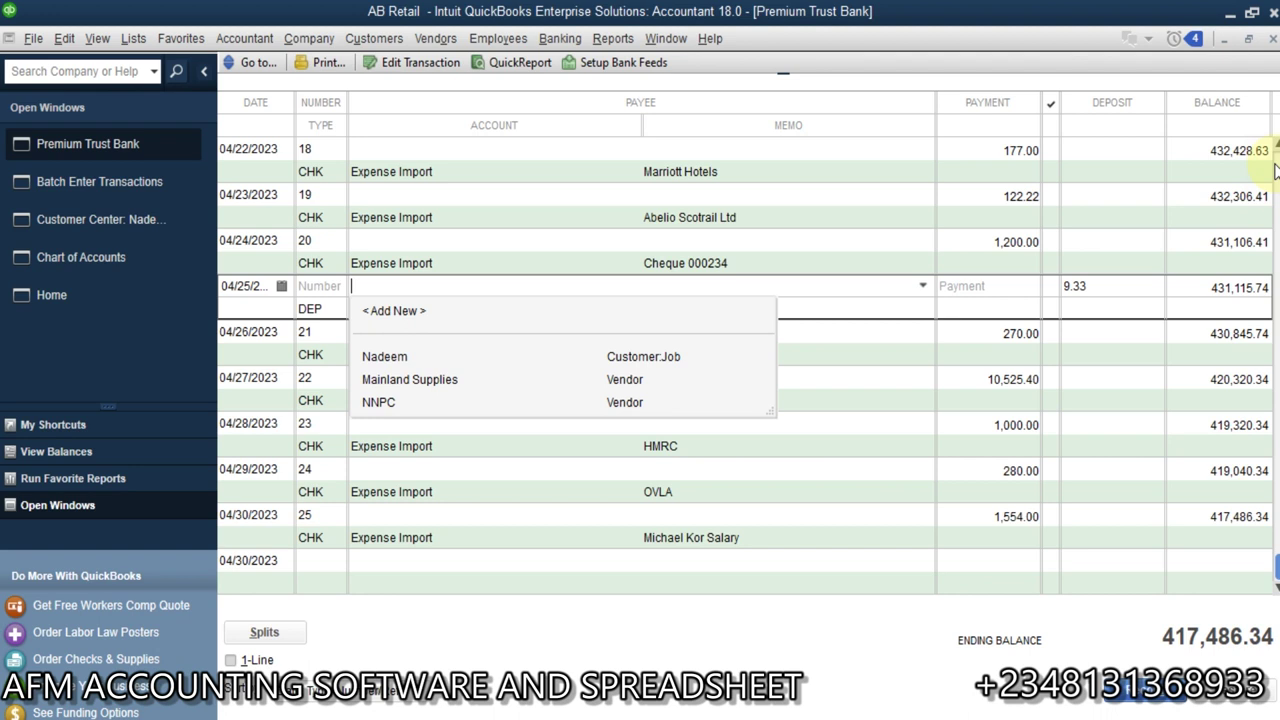
# - Look back through the Premium Trust Bank register to its early April 2023 entries and open the Profit & Loss Standard report
pyautogui.click(972, 244)
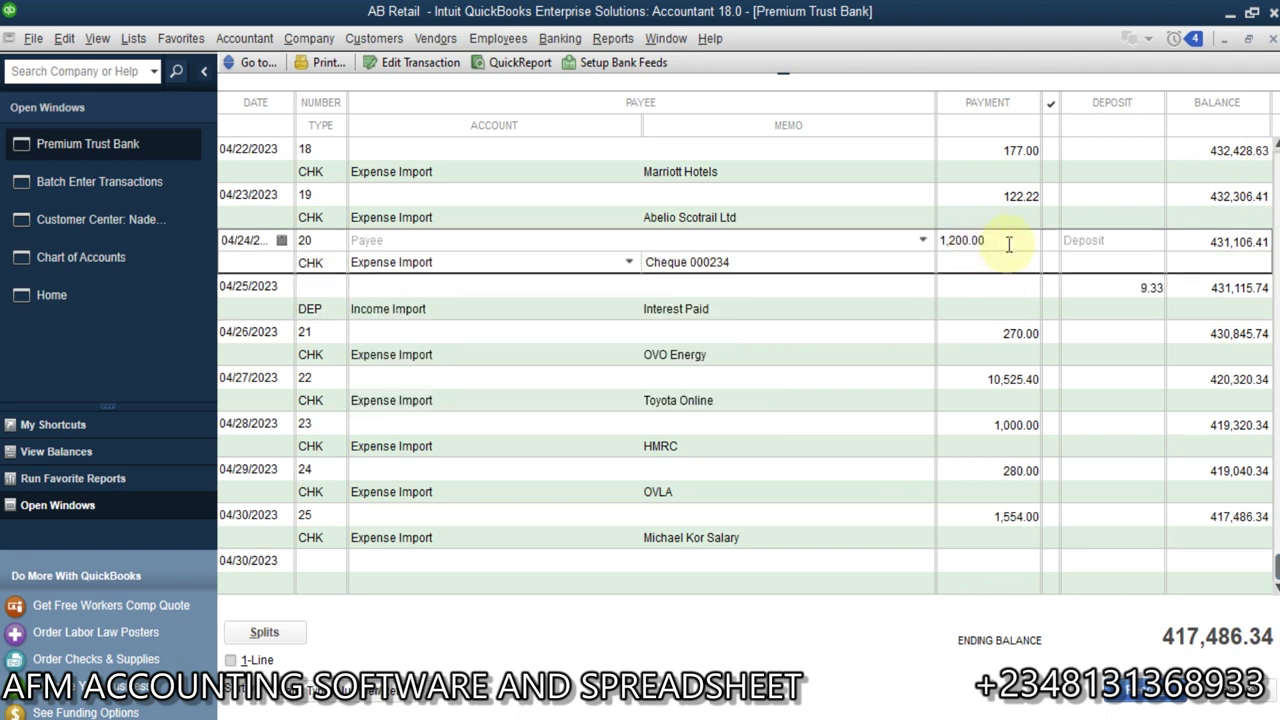
pyautogui.click(1276, 178)
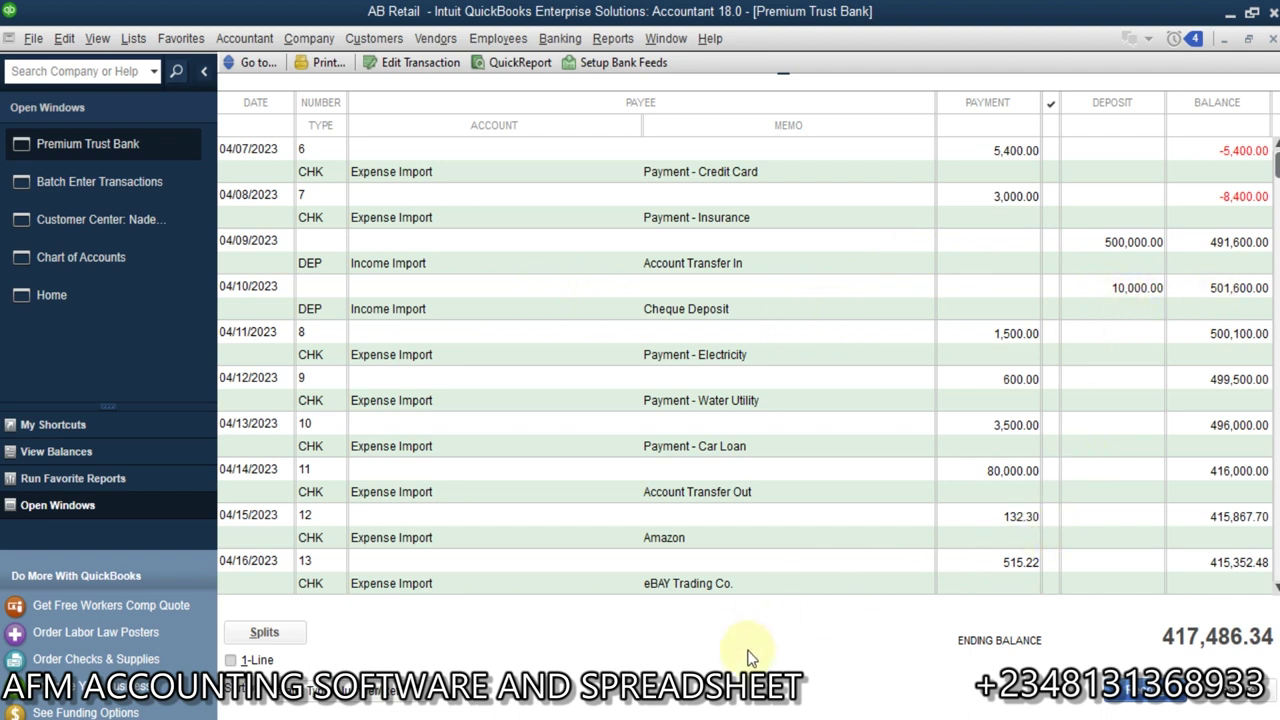
pyautogui.click(612, 38)
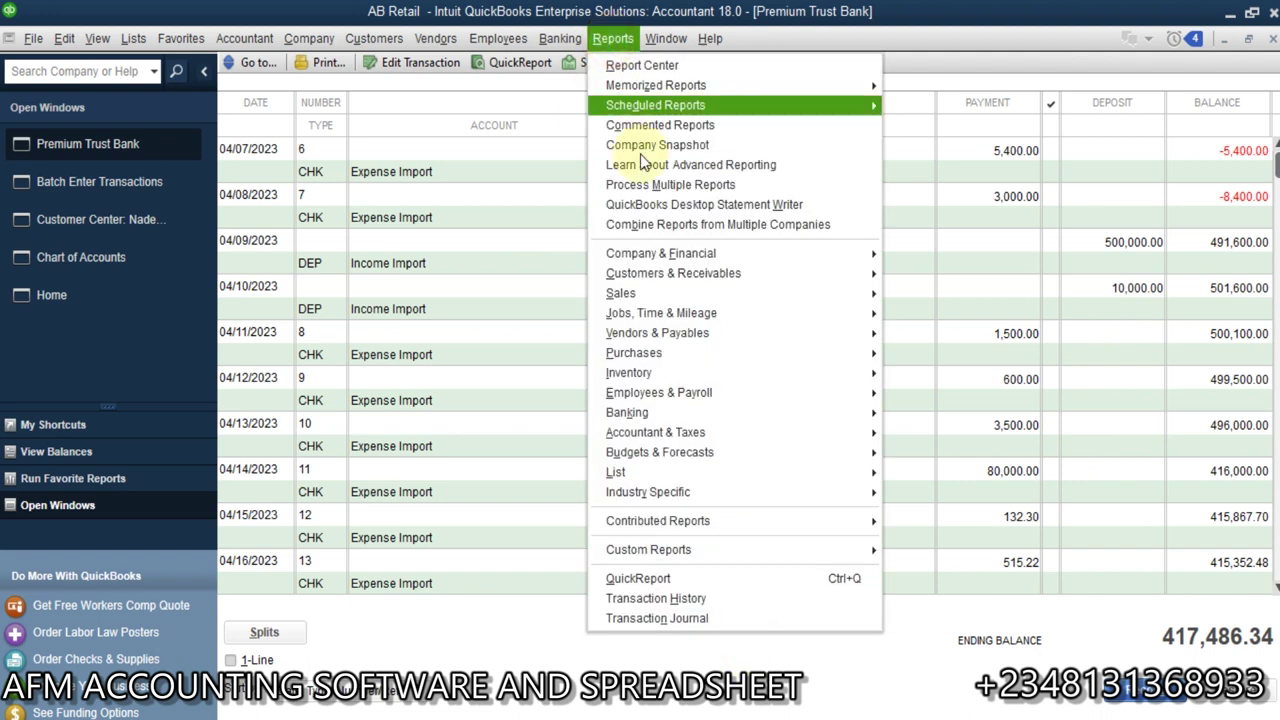
pyautogui.moveTo(830, 256)
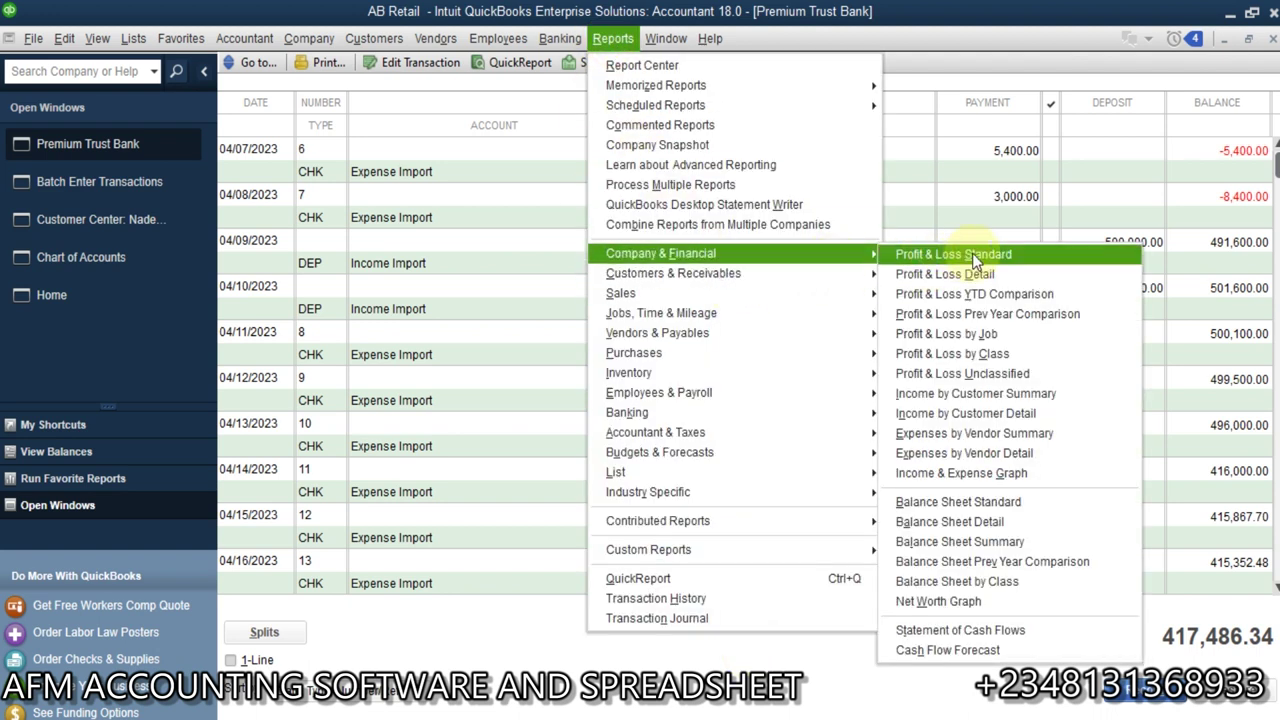
pyautogui.click(972, 253)
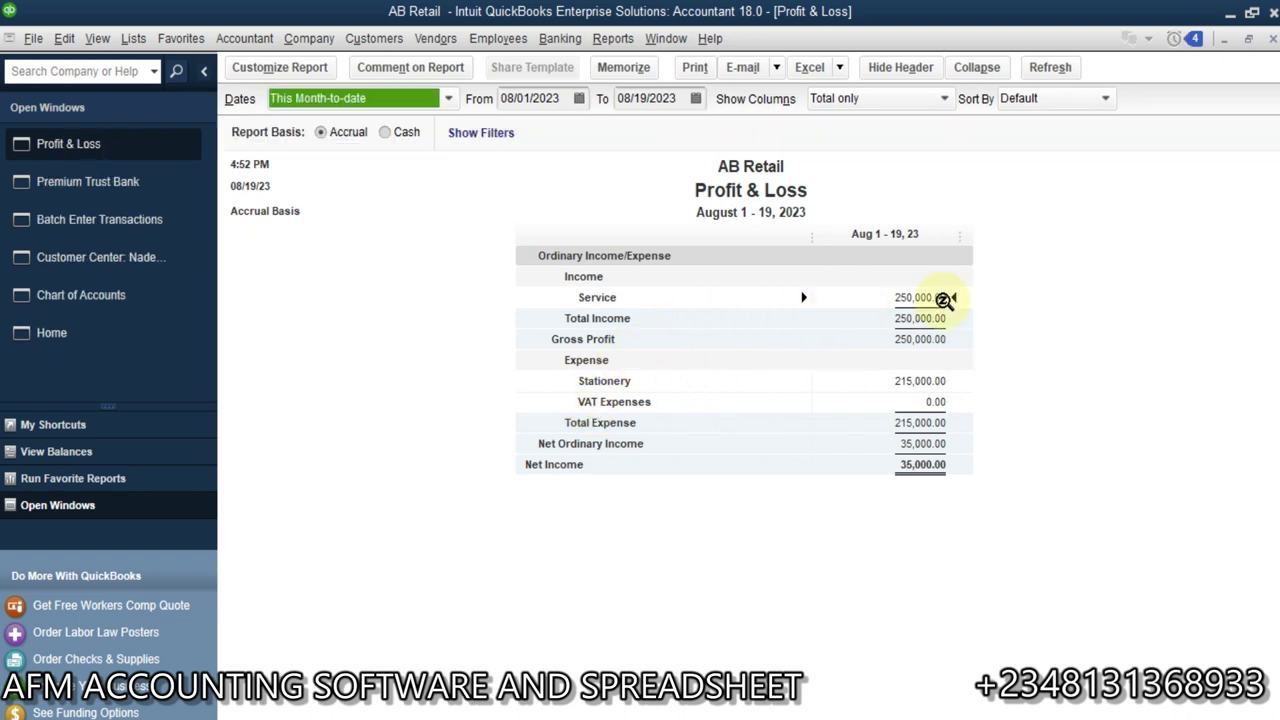
# - Check the transaction dates in the Excel bank statement and return to the Profit & Loss report in QuickBooks
pyautogui.click(583, 101)
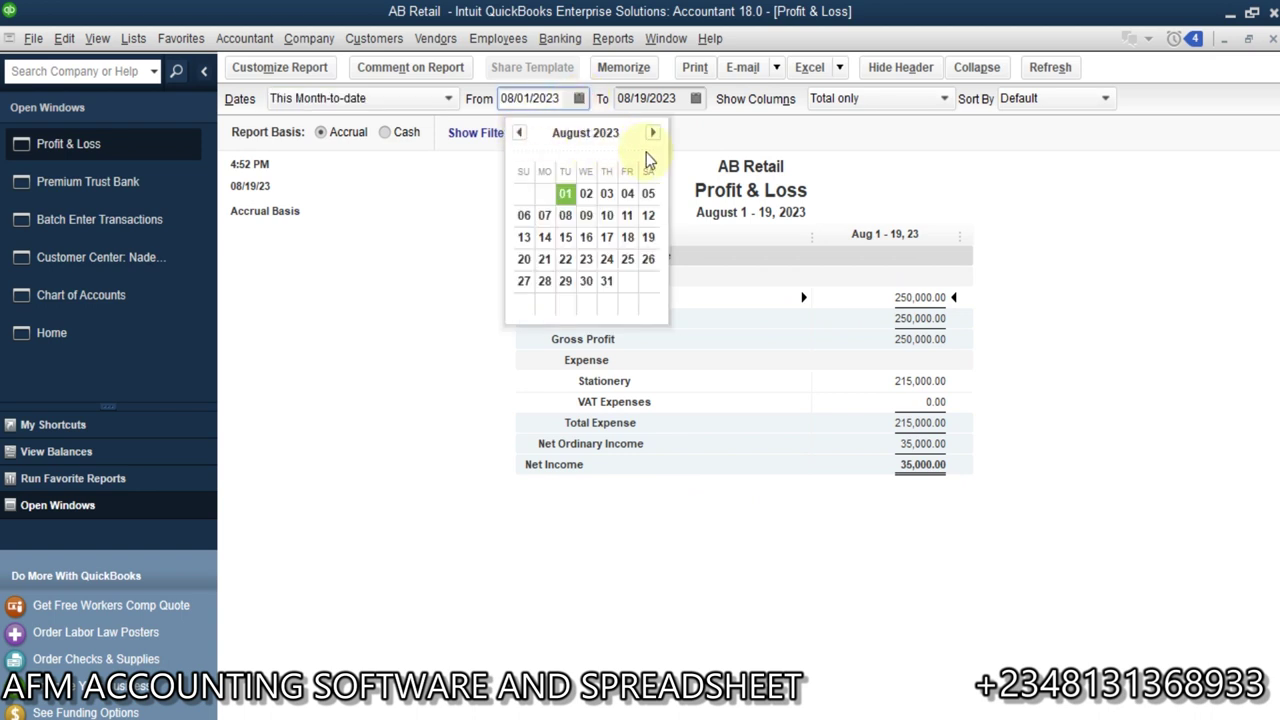
pyautogui.hotkey('alt', 'Tab')
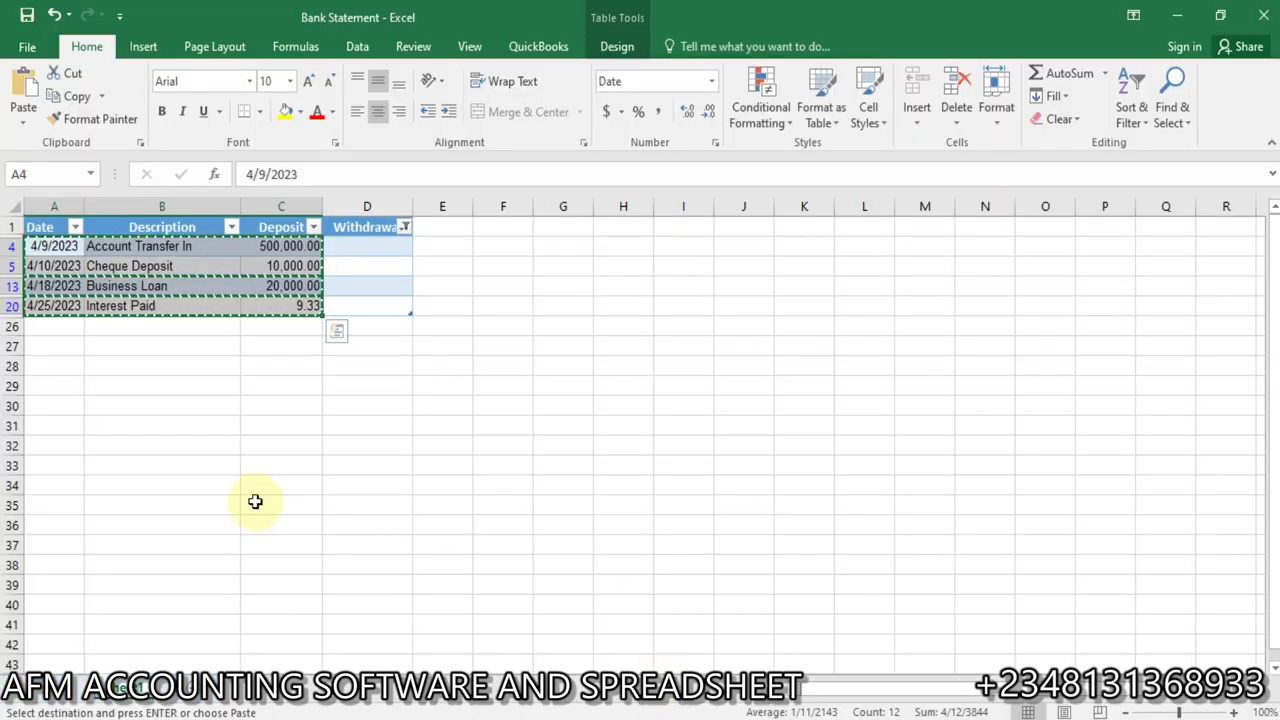
pyautogui.hotkey('alt', 'Tab')
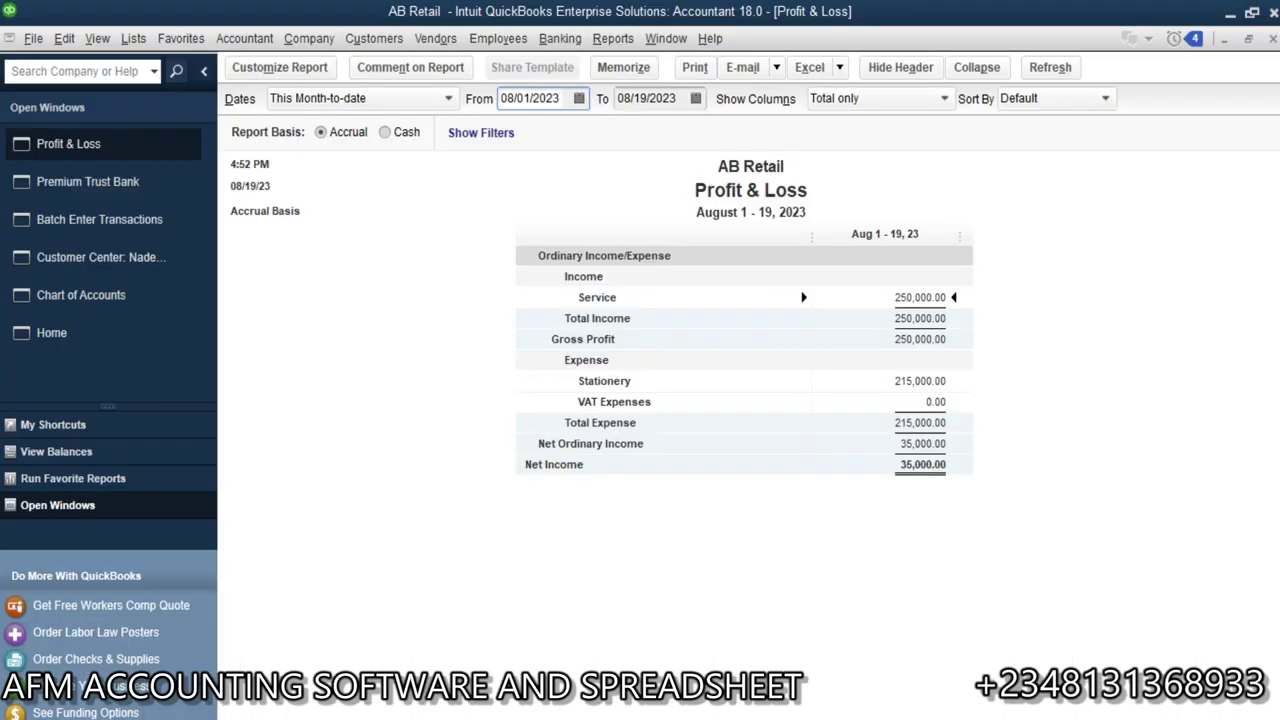
# - Set the Profit & Loss report's date range to All, refresh it, and return to the Home page
pyautogui.click(449, 99)
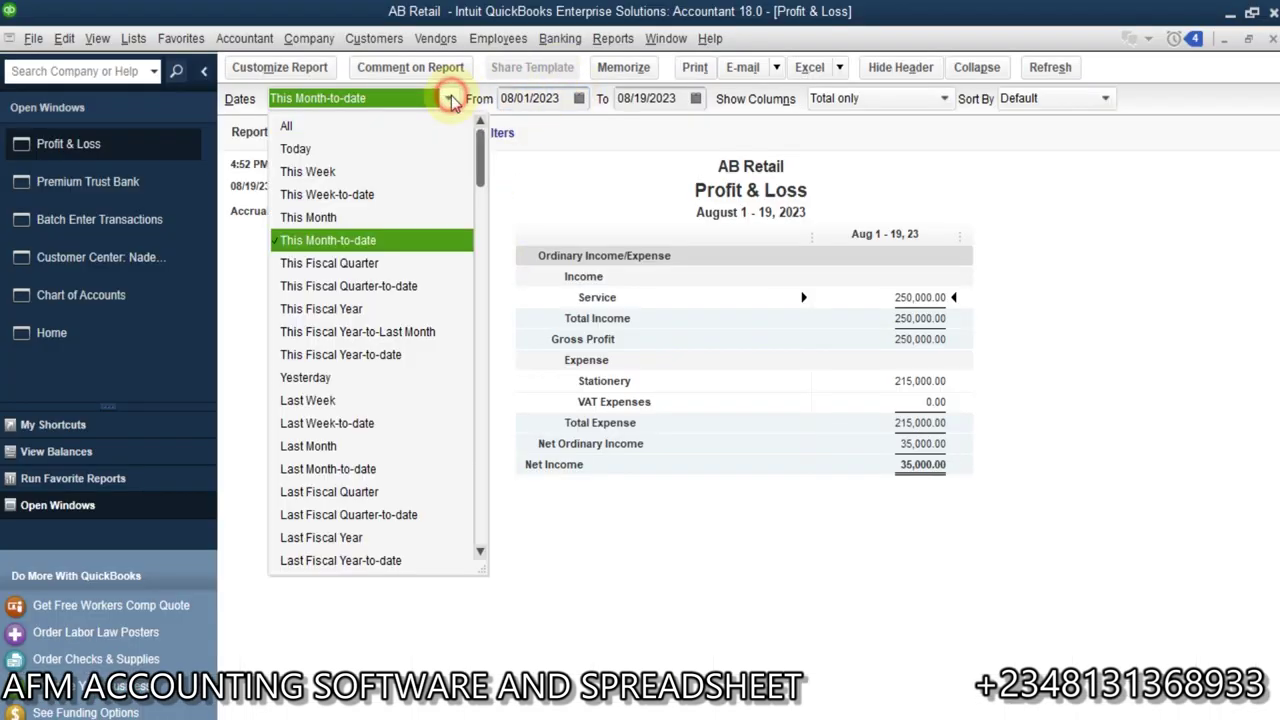
pyautogui.click(385, 127)
pyautogui.click(1037, 70)
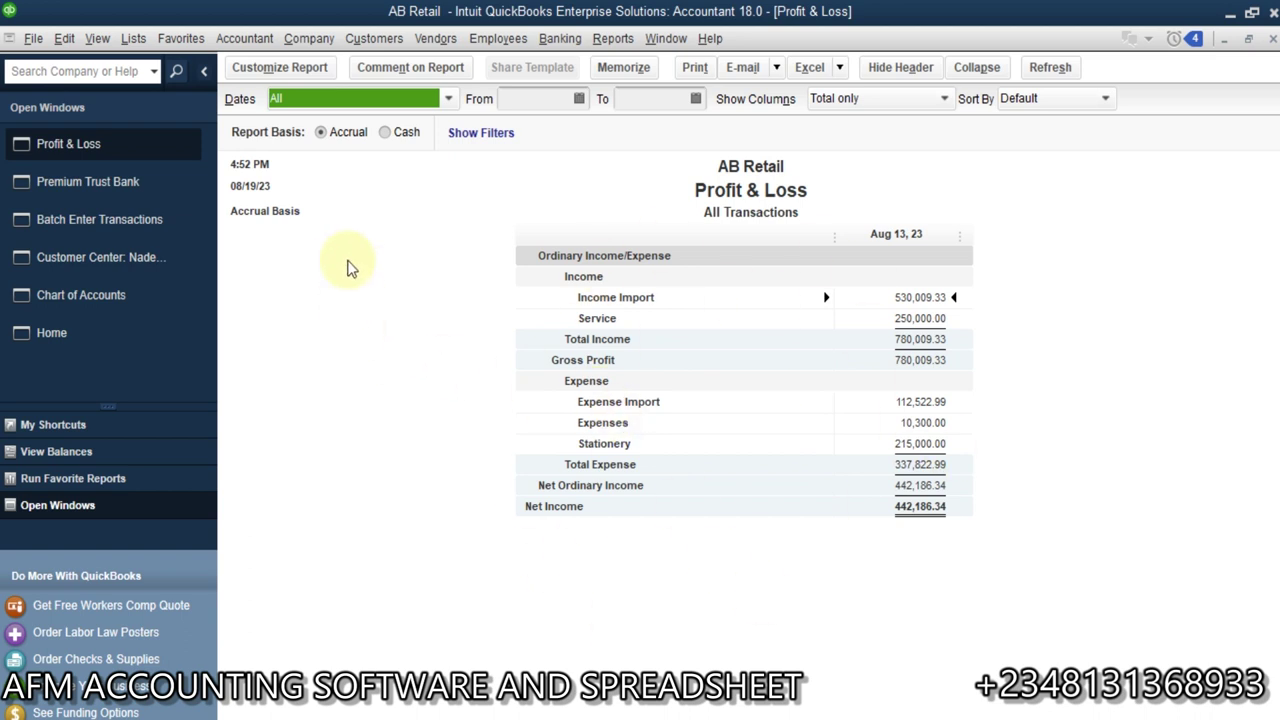
pyautogui.click(81, 333)
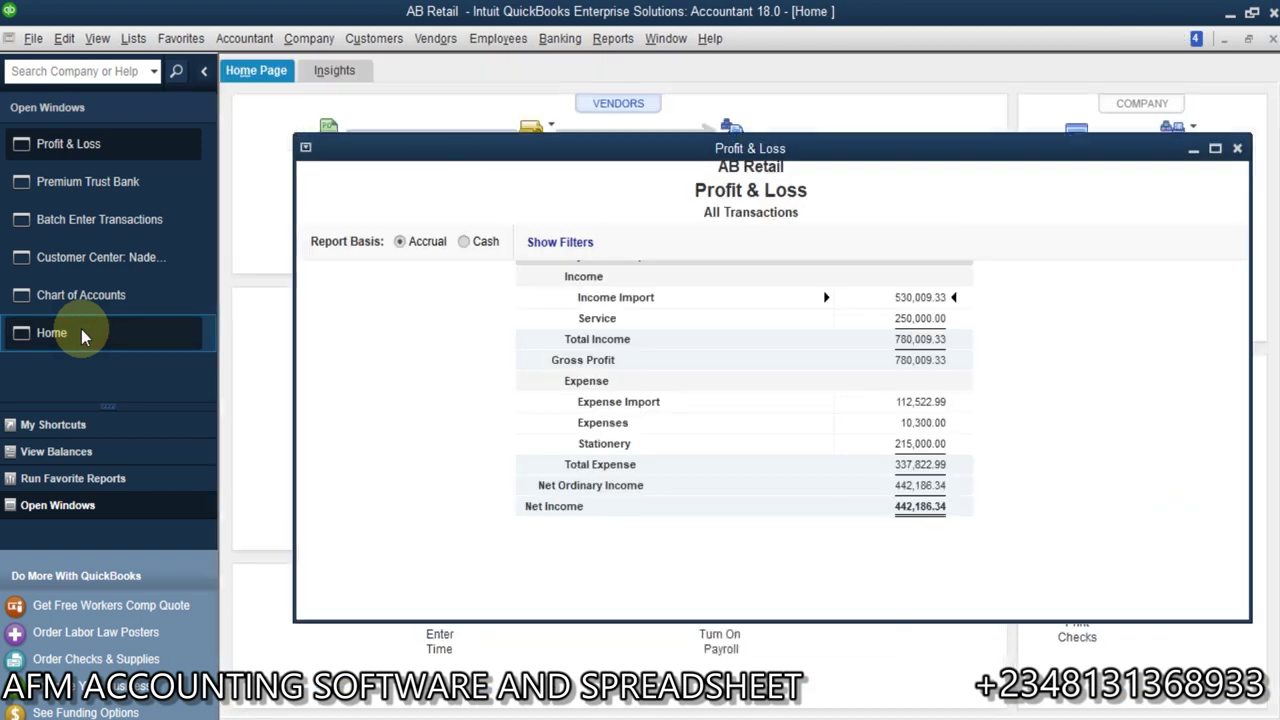